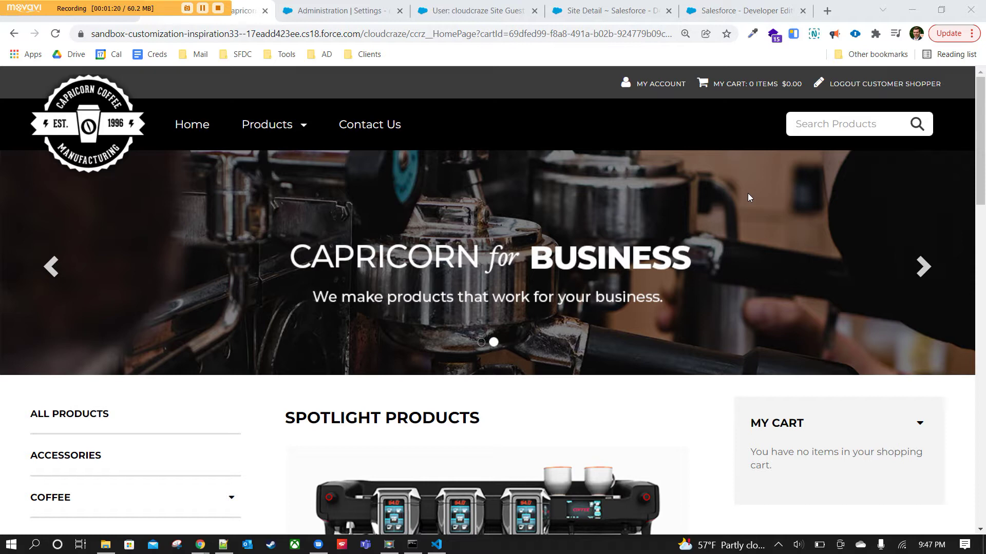
# View the home page at 100% zoom, then return the page zoom to 125%.
pyautogui.click(685, 34)
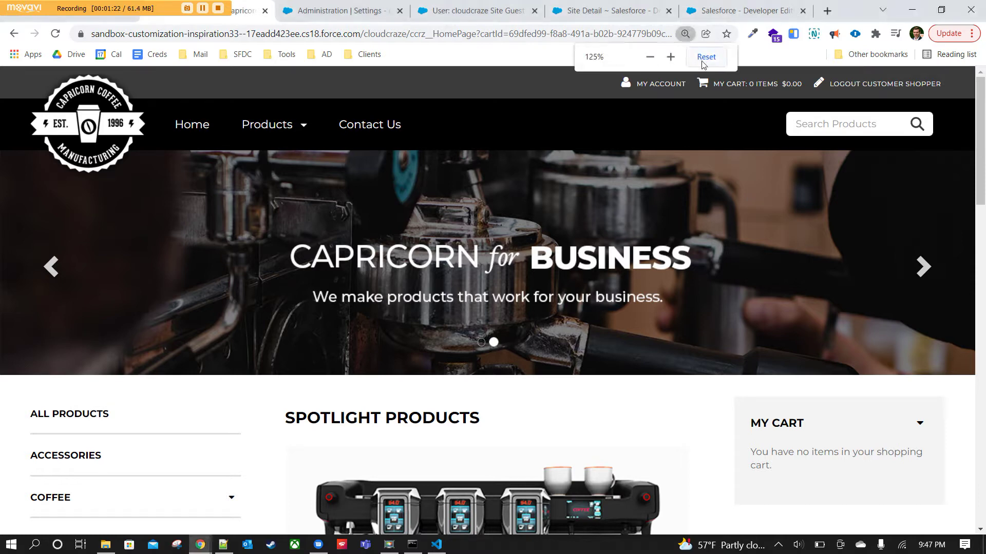
pyautogui.click(705, 57)
pyautogui.scroll(-15, 750, 237)
pyautogui.scroll(-3, 744, 269)
pyautogui.scroll(16, 744, 269)
pyautogui.scroll(-2, 744, 269)
pyautogui.scroll(1, 744, 269)
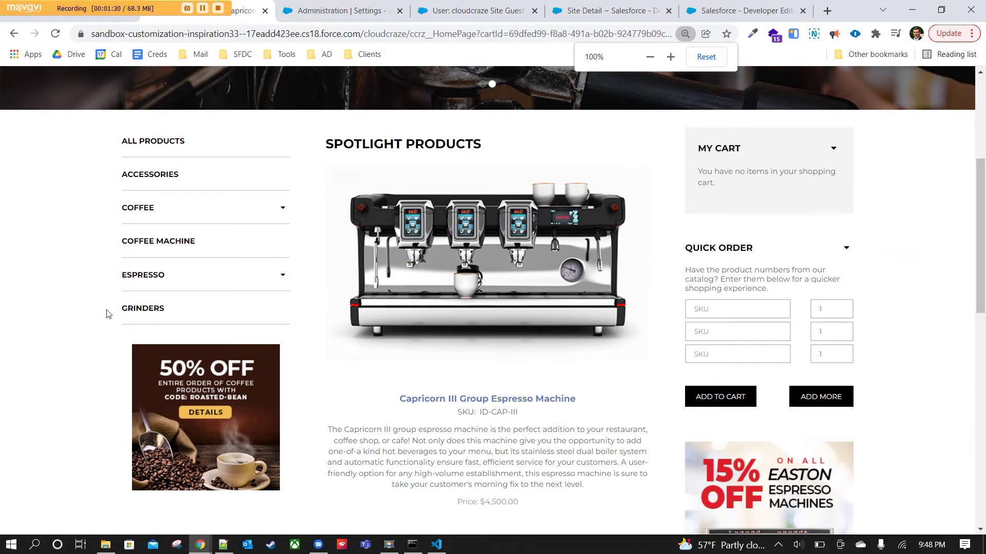
pyautogui.scroll(5, 577, 354)
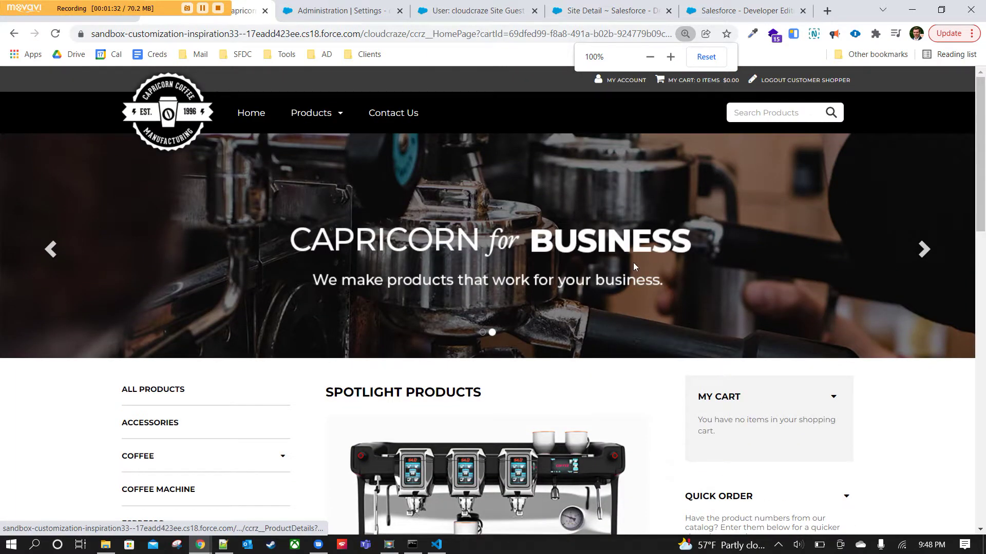
pyautogui.scroll(-15, 688, 287)
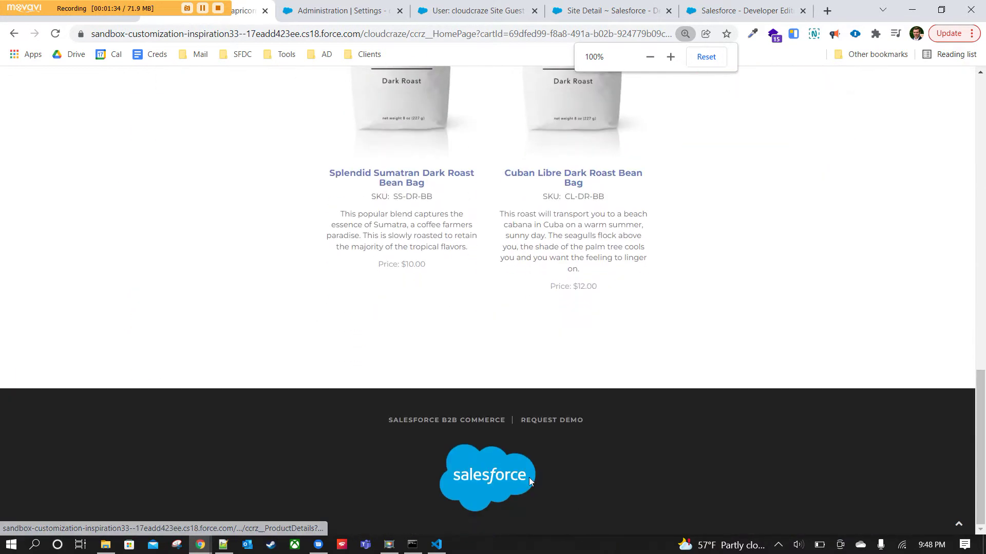
pyautogui.scroll(13, 722, 424)
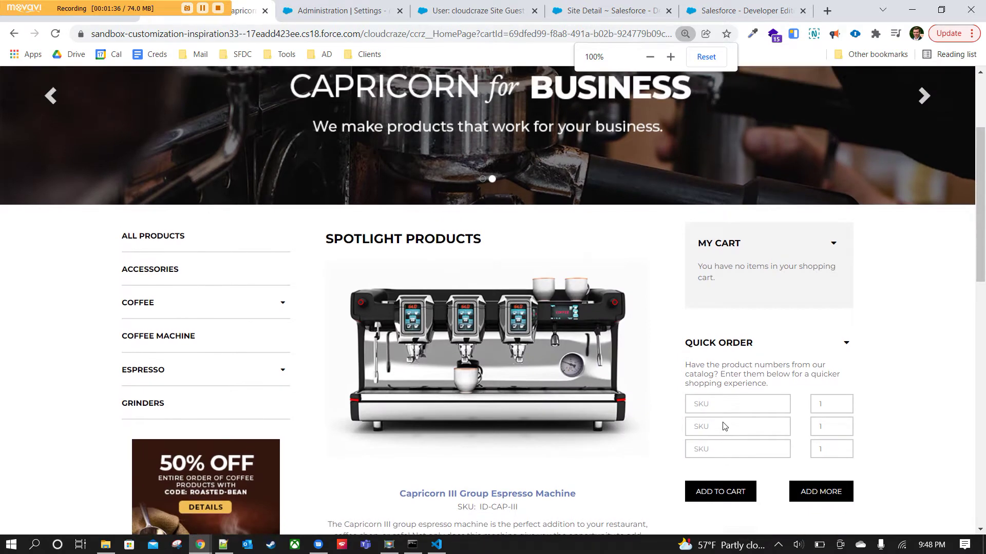
pyautogui.scroll(3, 722, 426)
pyautogui.click(671, 56)
pyautogui.click(670, 57)
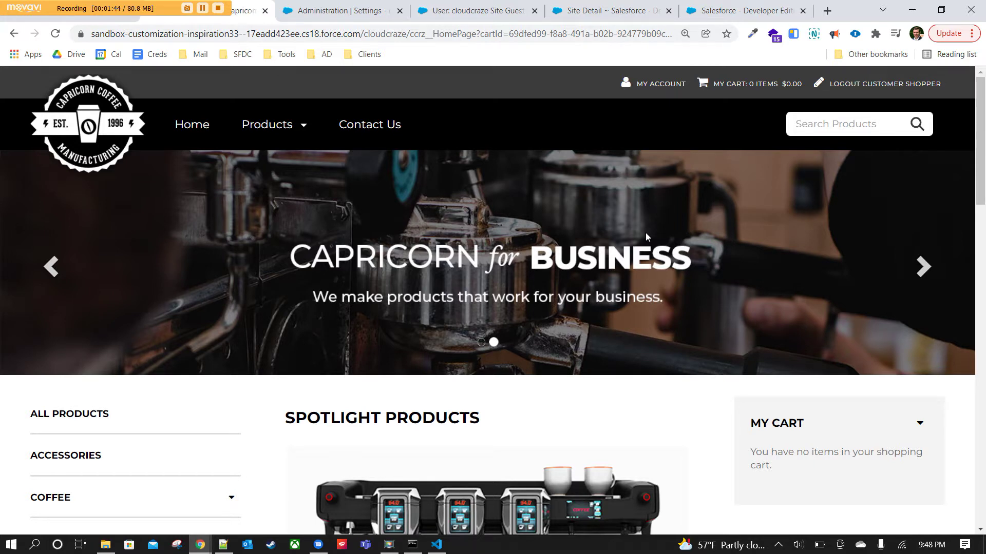
# Flip the home banner between its two slides, ending on the Premium Finish slide.
pyautogui.click(922, 267)
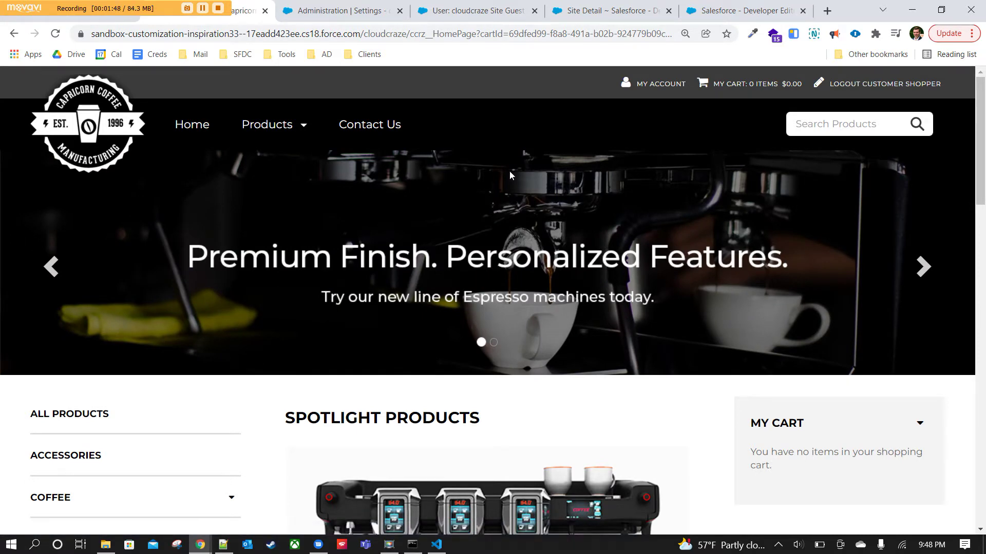
pyautogui.click(919, 273)
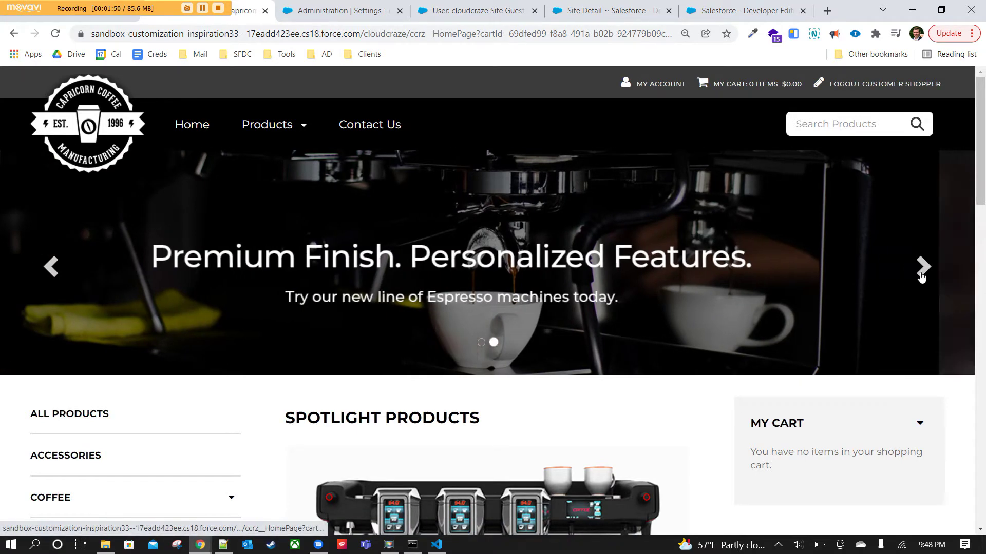
pyautogui.click(52, 267)
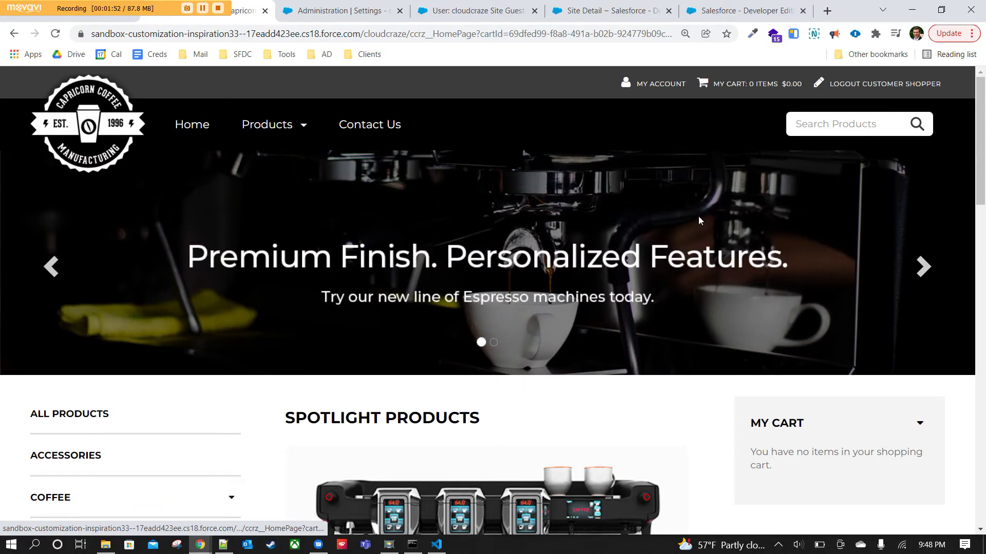
pyautogui.click(923, 267)
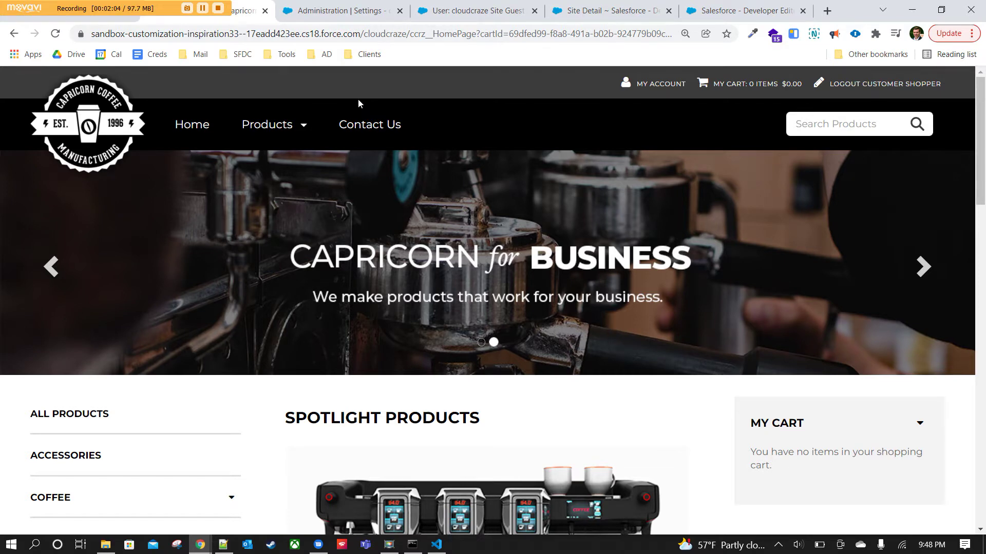
# Collapse the My Cart panel and expand it again.
pyautogui.scroll(-5, 545, 264)
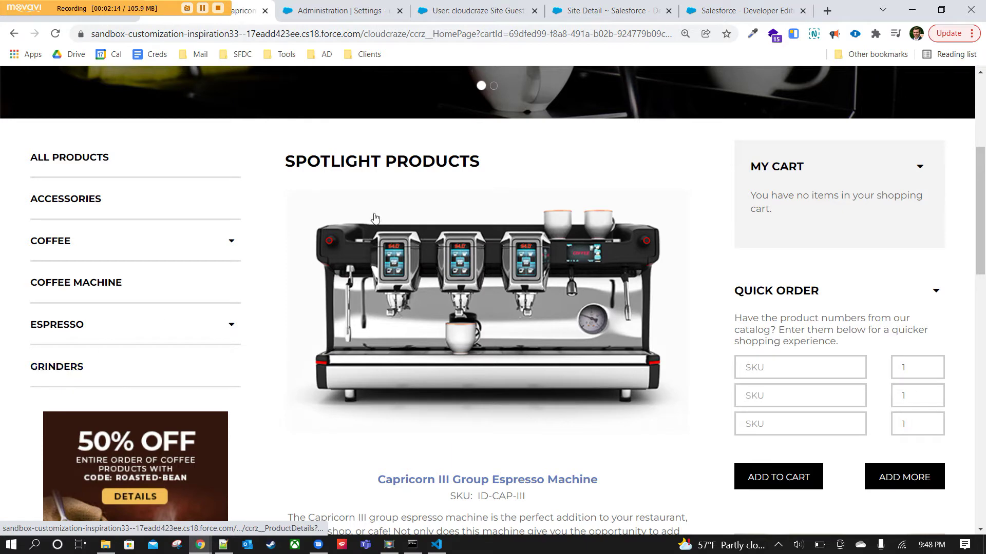
pyautogui.scroll(-3, 564, 225)
pyautogui.scroll(3, 568, 233)
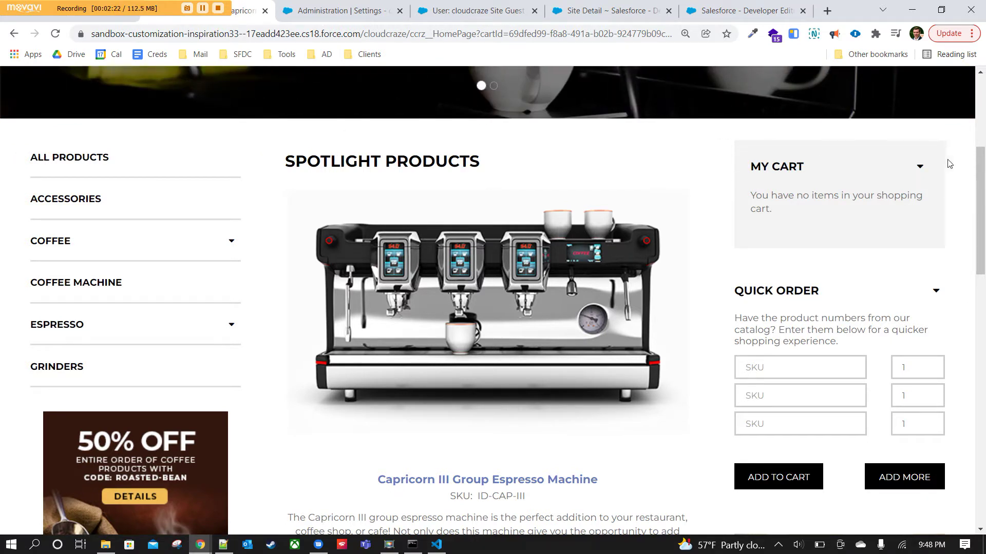
pyautogui.click(921, 169)
pyautogui.click(921, 169)
# Focus the first Quick Order SKU and quantity fields, then add nine more rows for twelve total.
pyautogui.scroll(-3, 905, 282)
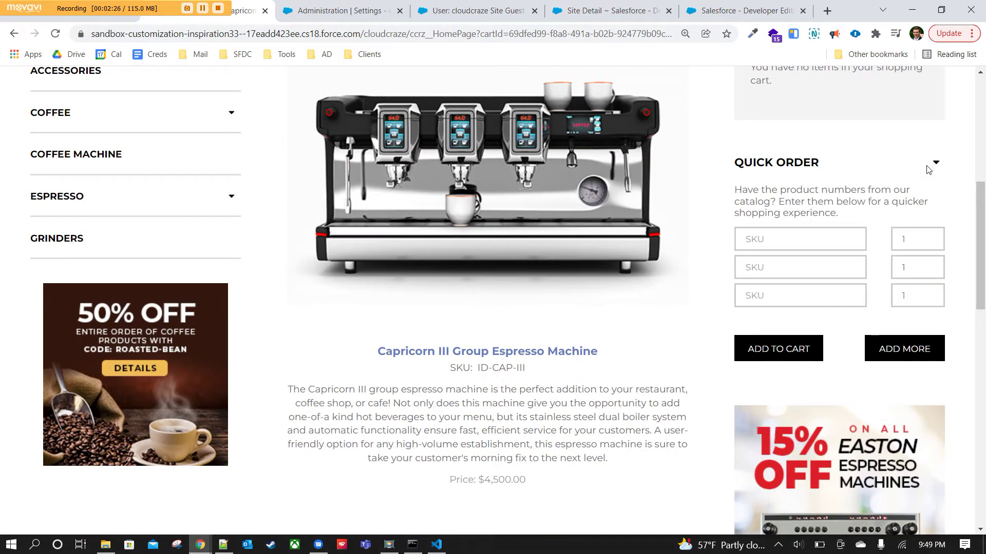
pyautogui.click(770, 235)
pyautogui.click(907, 232)
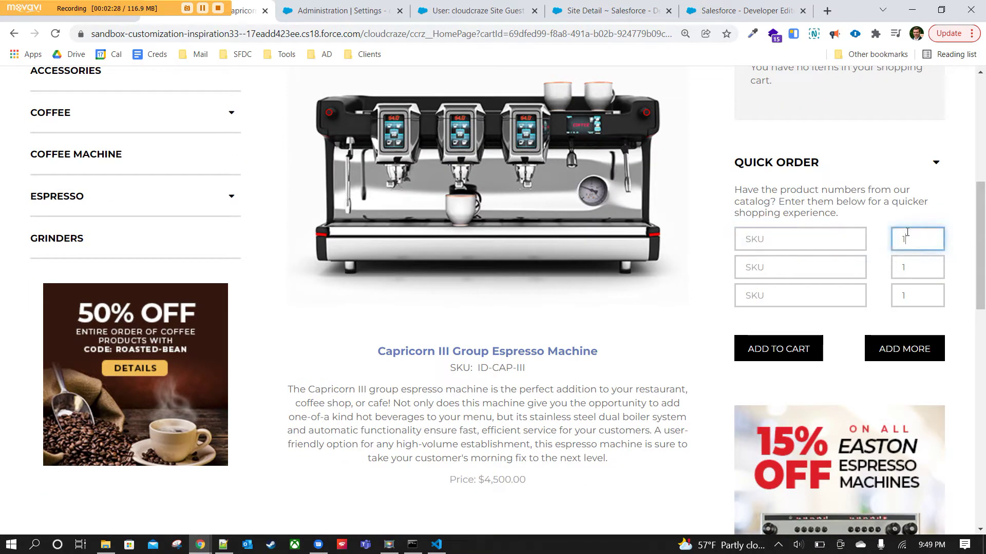
pyautogui.click(922, 357)
pyautogui.click(916, 433)
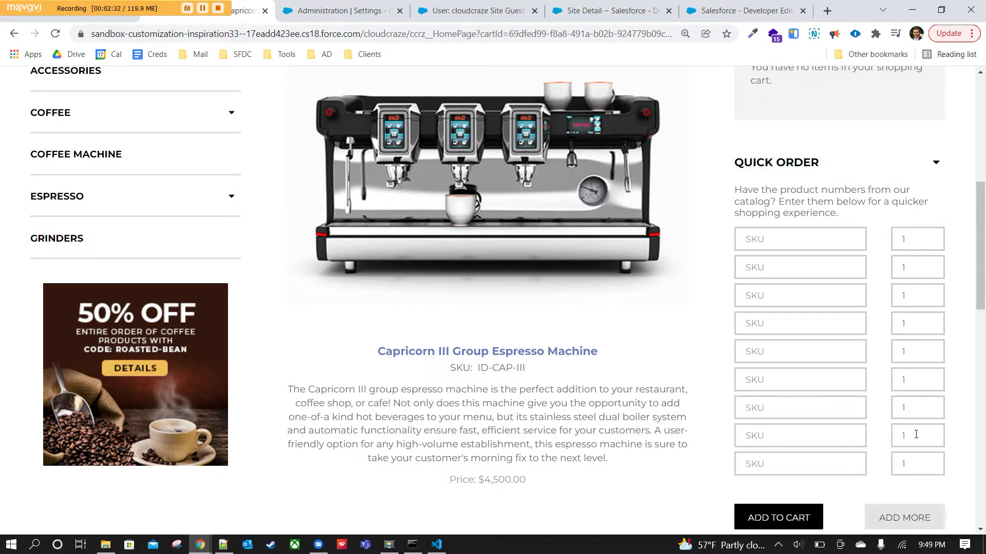
pyautogui.scroll(-3, 911, 429)
pyautogui.click(924, 326)
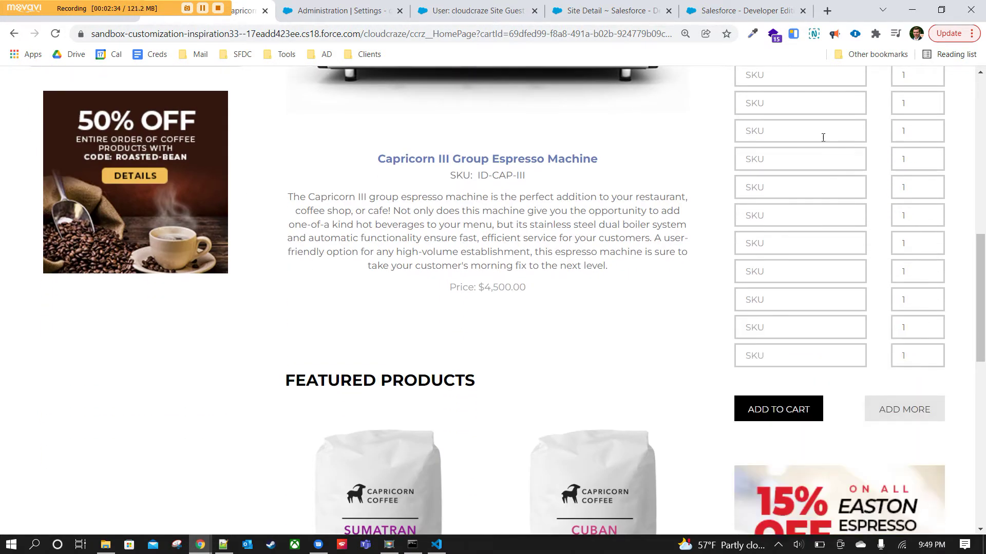
pyautogui.scroll(2, 814, 371)
pyautogui.scroll(-2, 836, 413)
pyautogui.scroll(2, 579, 255)
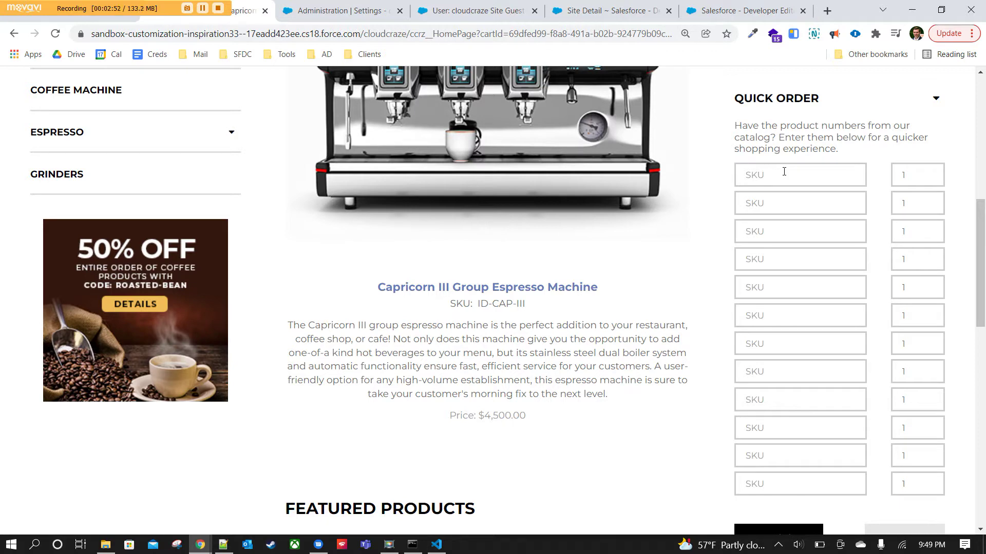
pyautogui.scroll(4, 727, 293)
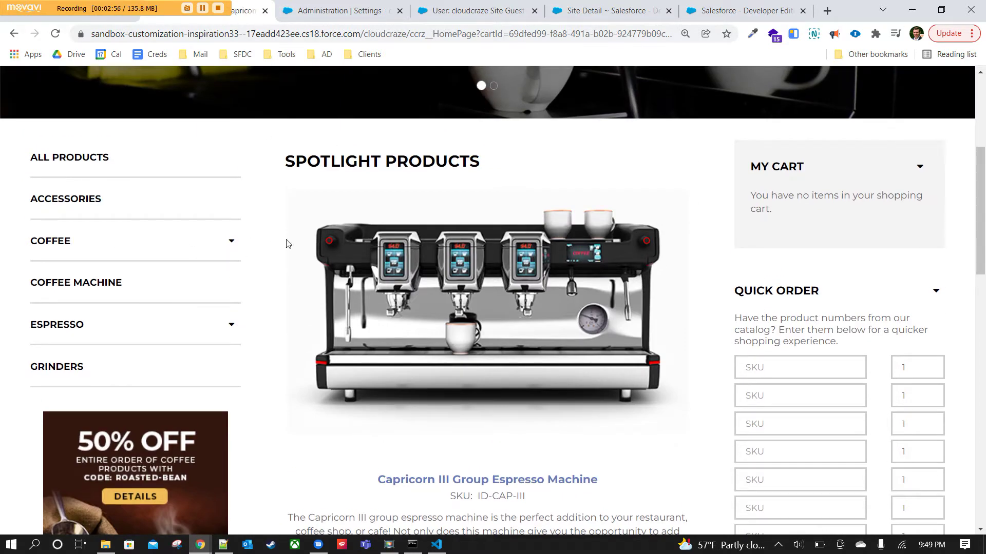
pyautogui.scroll(-2, 693, 328)
pyautogui.scroll(-4, 693, 328)
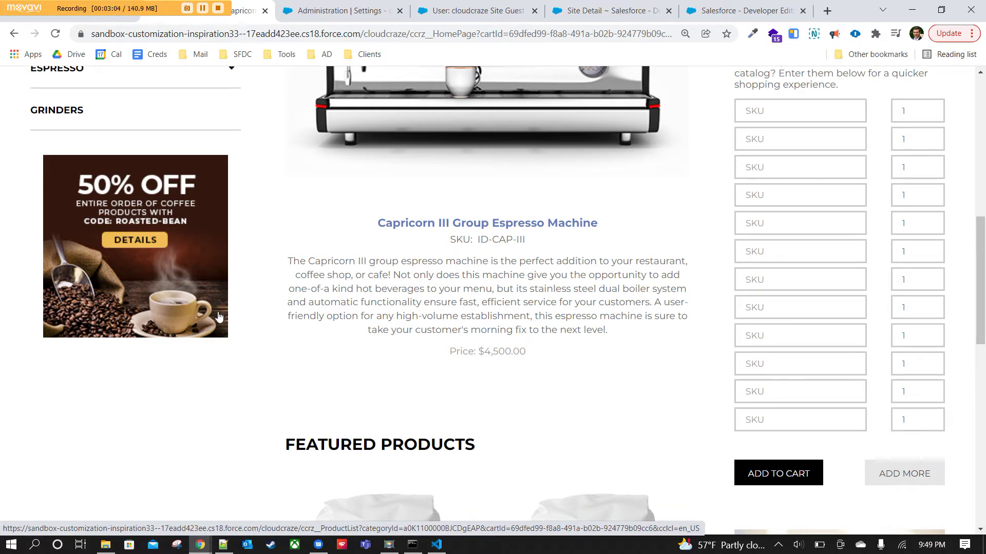
pyautogui.scroll(-3, 236, 286)
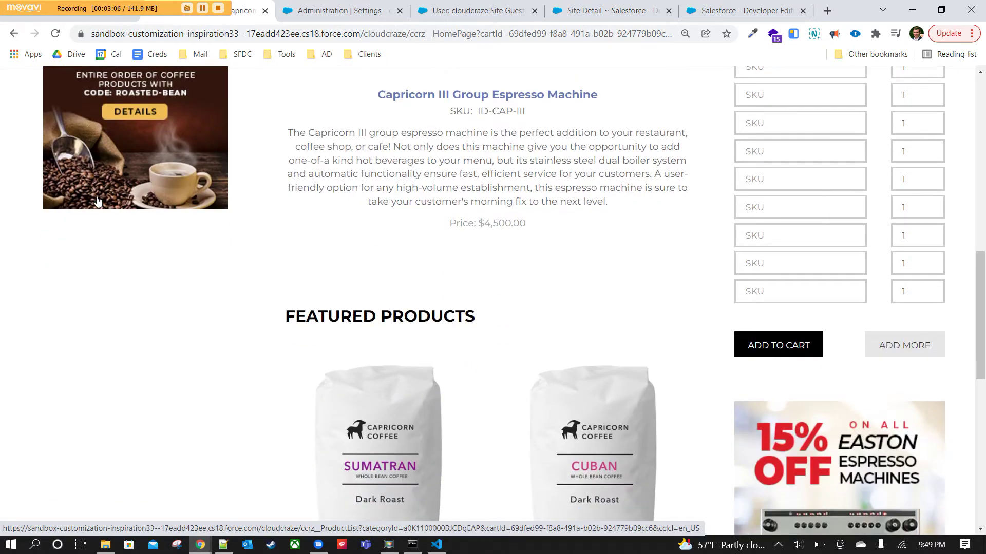
pyautogui.scroll(3, 161, 230)
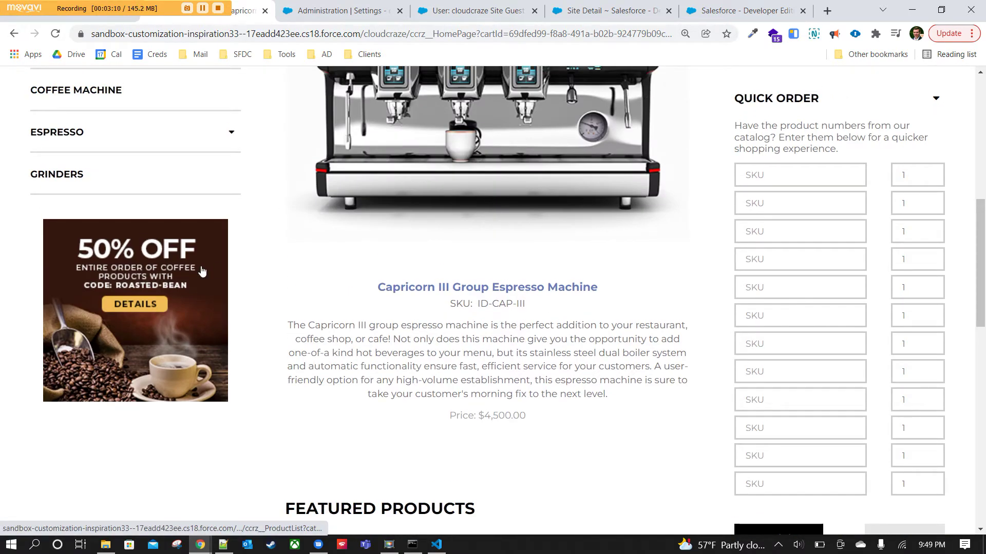
pyautogui.scroll(-6, 202, 271)
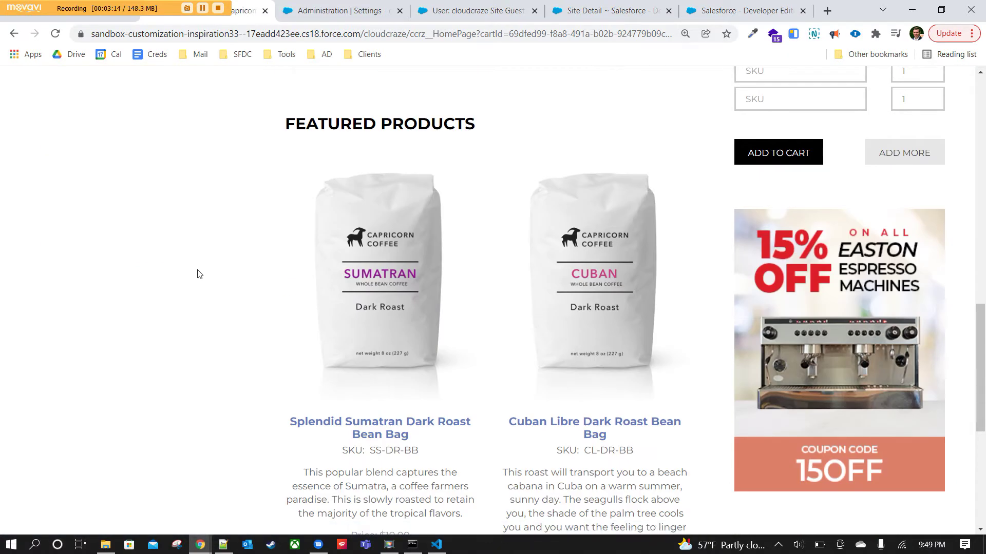
pyautogui.scroll(10, 563, 306)
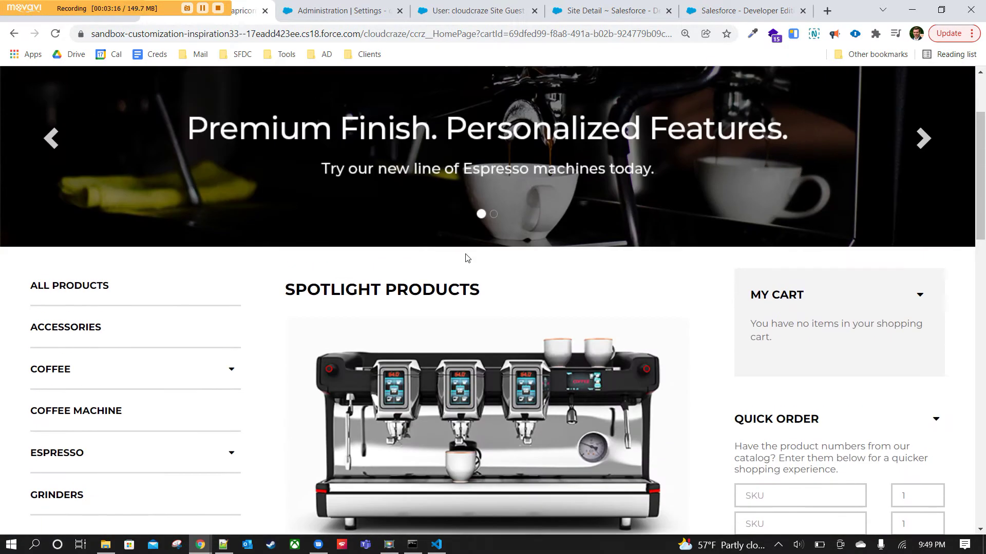
pyautogui.scroll(-2, 508, 244)
pyautogui.scroll(-2, 628, 188)
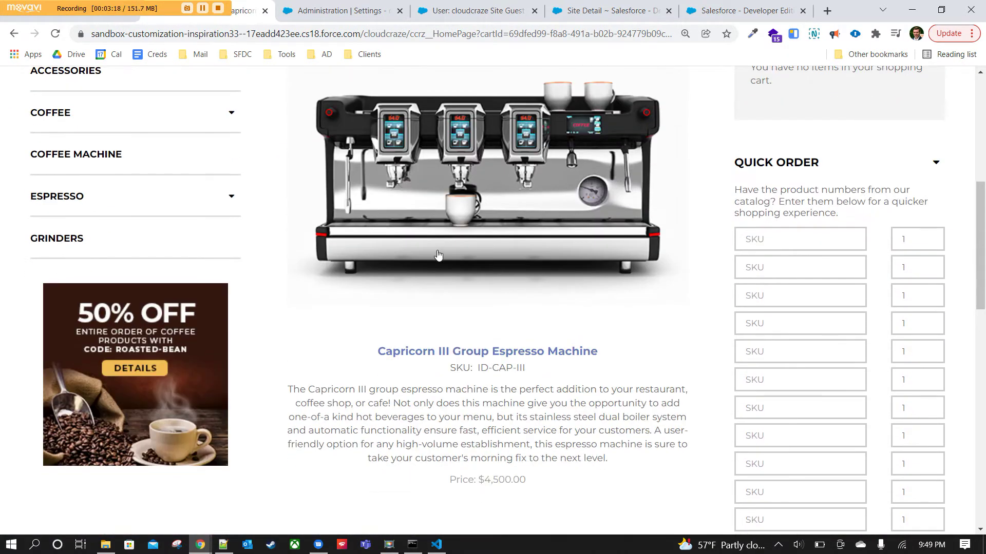
pyautogui.scroll(-8, 438, 255)
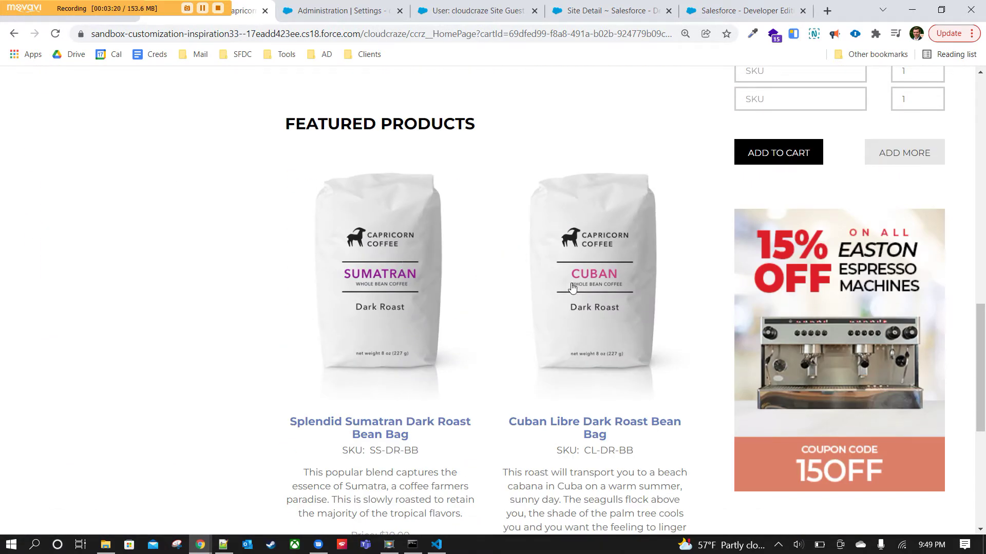
pyautogui.scroll(-5, 564, 286)
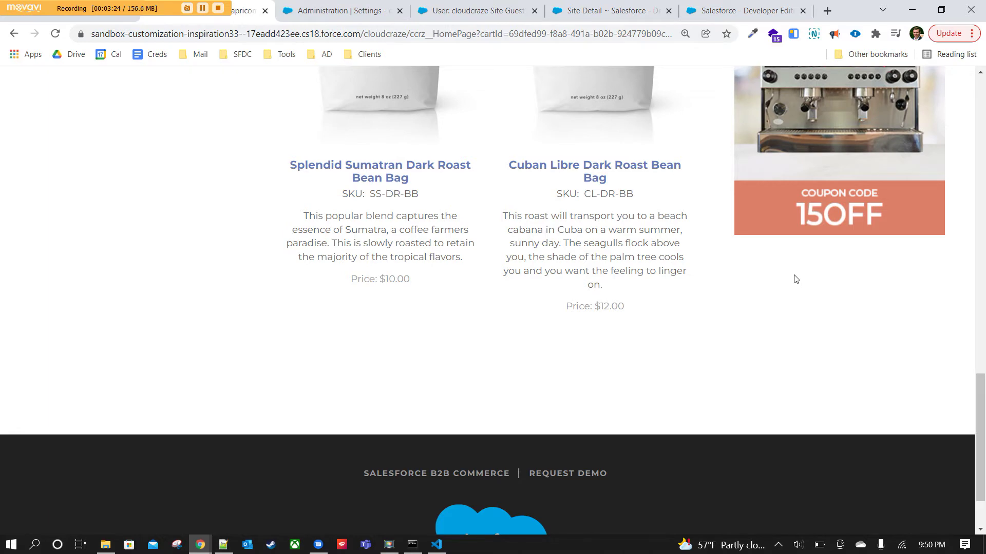
pyautogui.scroll(5, 795, 277)
pyautogui.scroll(-6, 606, 425)
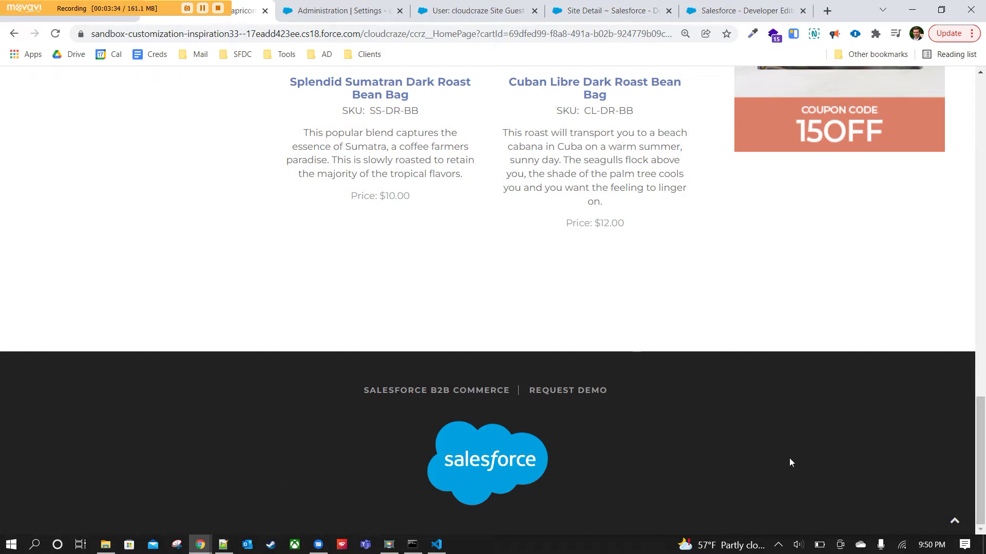
pyautogui.click(954, 521)
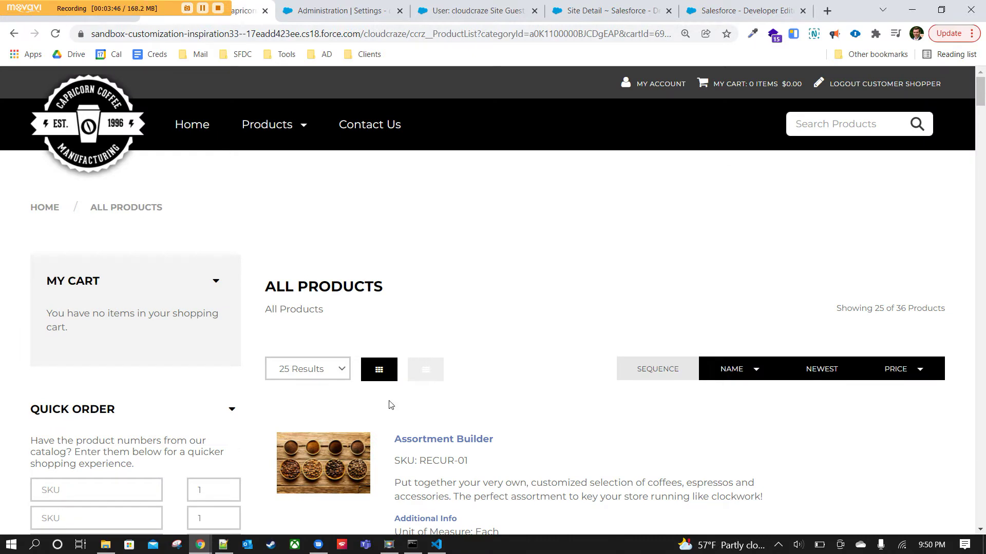
# Load the next 25 results at the list's end so All Products shows 36 of 36.
pyautogui.scroll(-3, 539, 348)
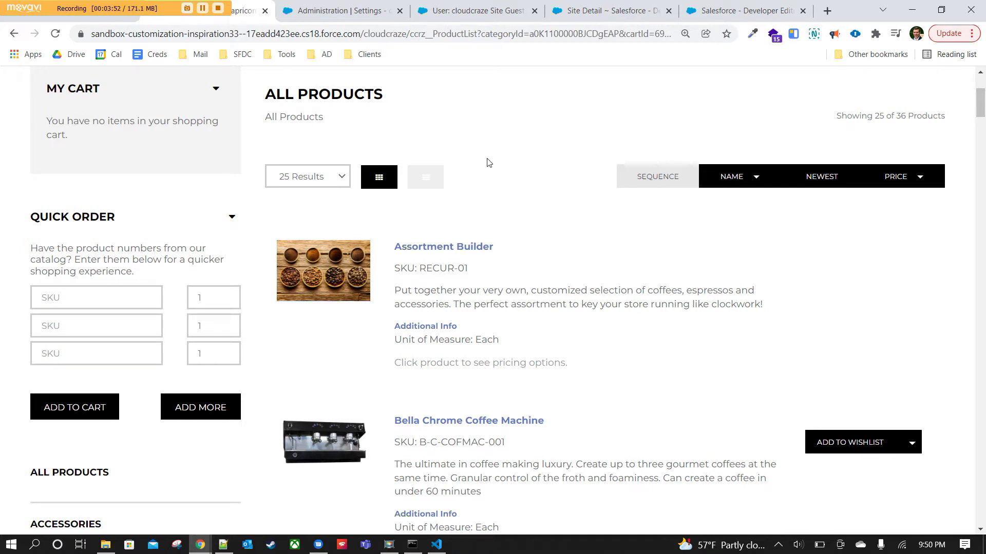
pyautogui.click(385, 177)
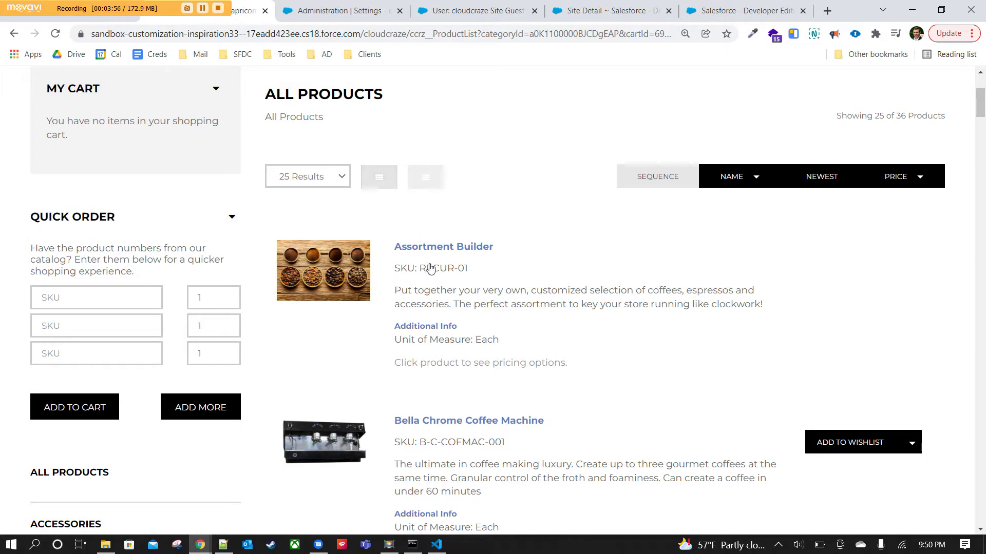
pyautogui.scroll(-3, 653, 320)
pyautogui.scroll(-13, 540, 332)
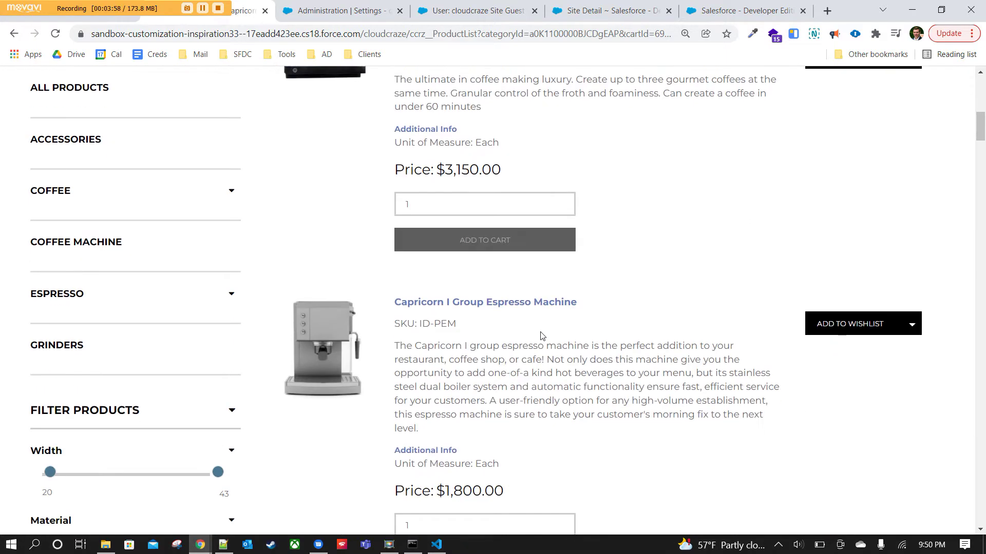
pyautogui.scroll(-6, 541, 335)
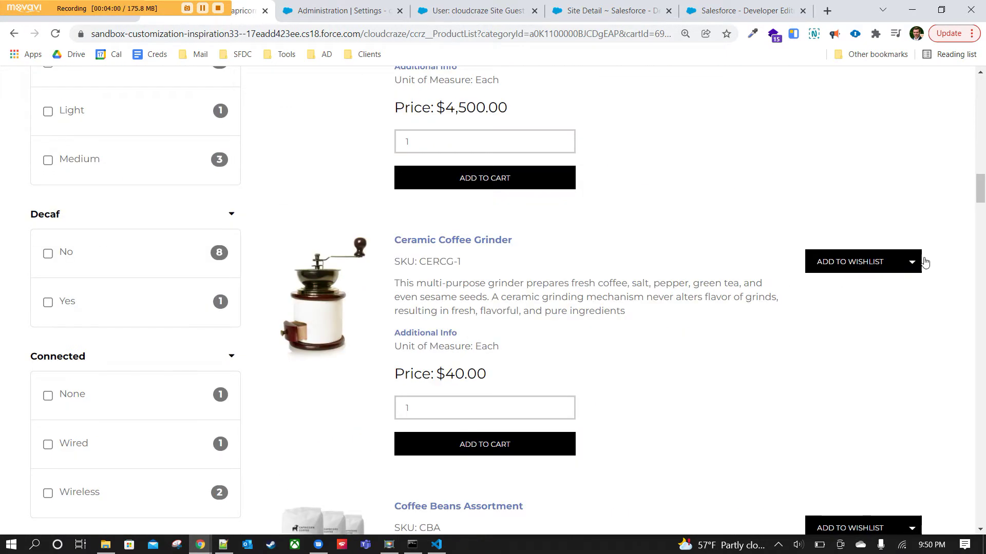
pyautogui.moveTo(962, 179); pyautogui.dragTo(971, 504)
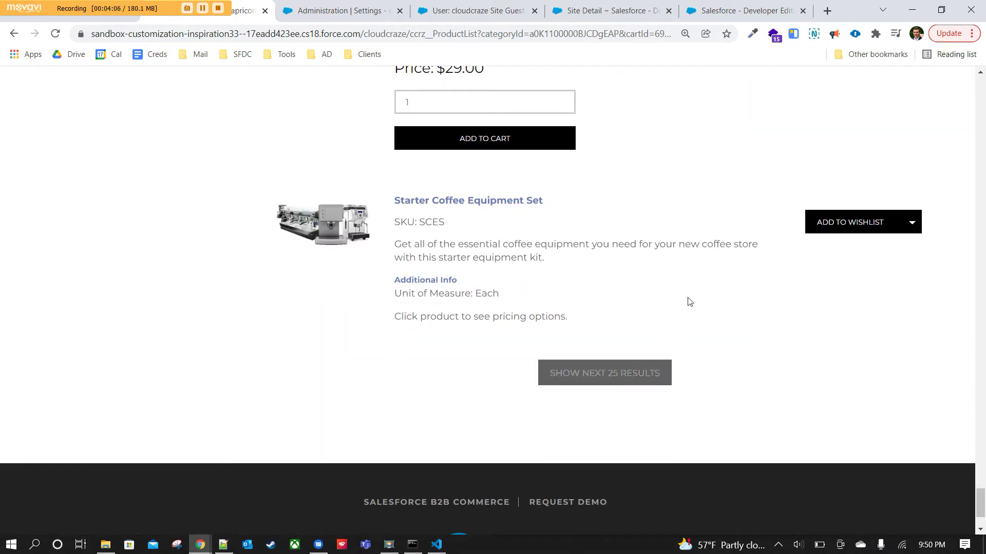
pyautogui.click(618, 379)
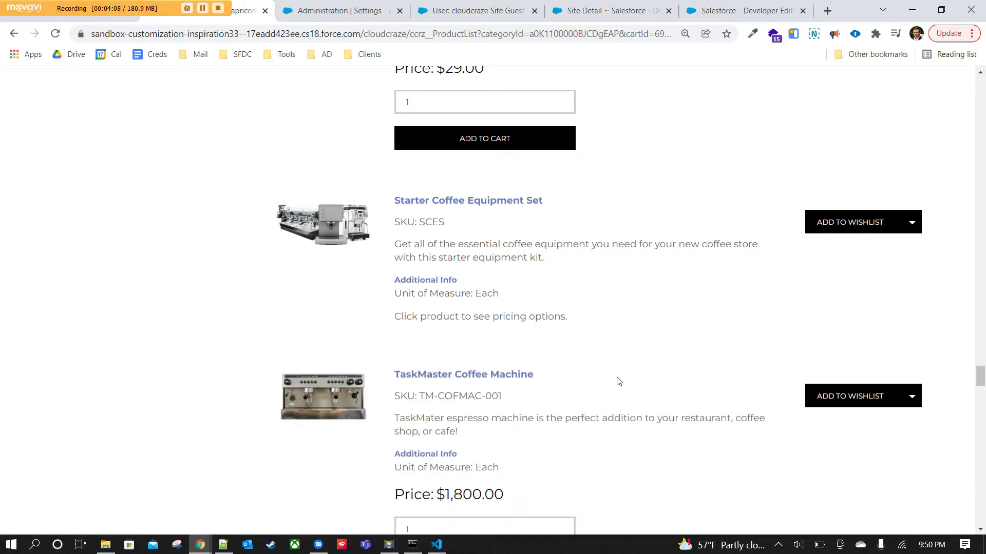
pyautogui.scroll(-5, 738, 377)
pyautogui.moveTo(978, 385); pyautogui.dragTo(979, 82)
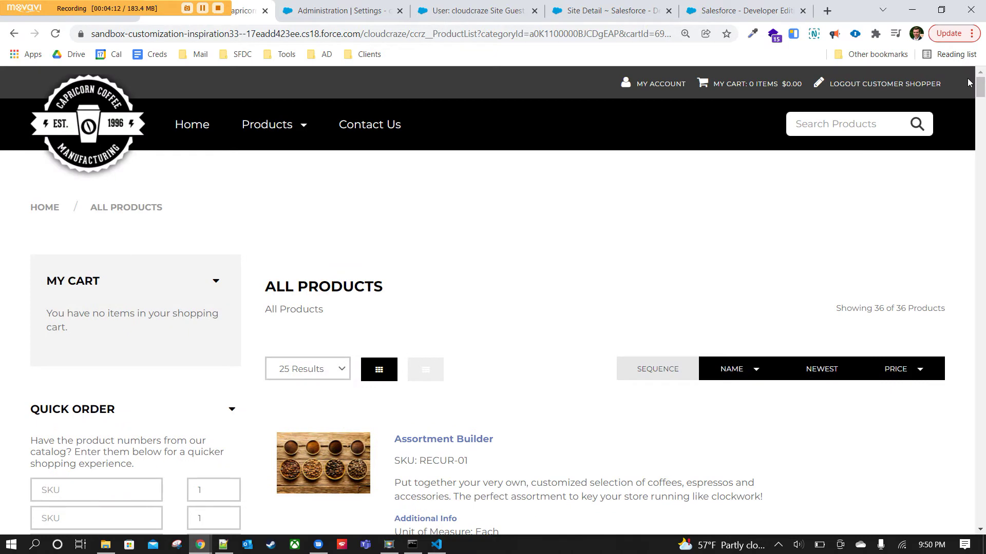
# Switch All Products to grid view, briefly try the list layout, and return to grid.
pyautogui.click(374, 371)
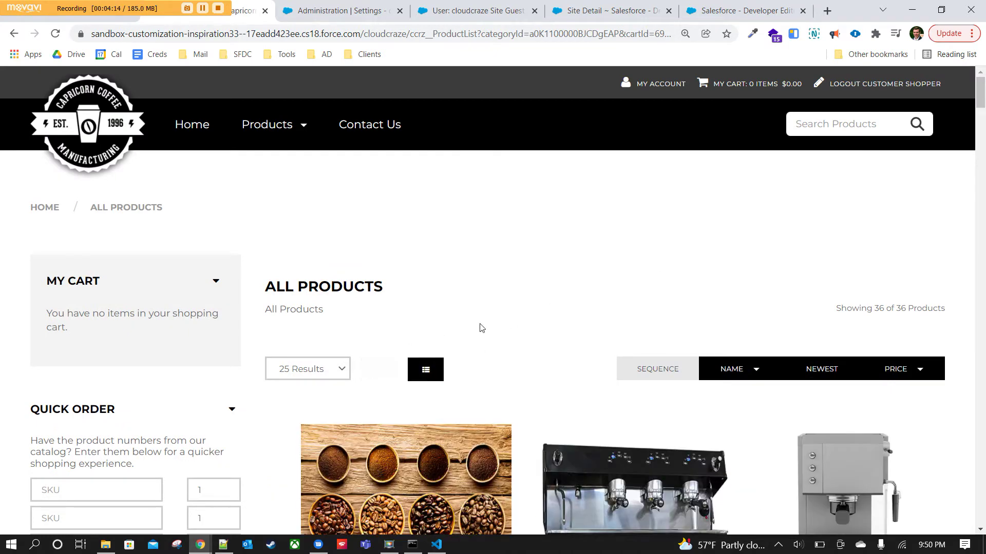
pyautogui.scroll(-3, 508, 319)
pyautogui.scroll(-8, 510, 317)
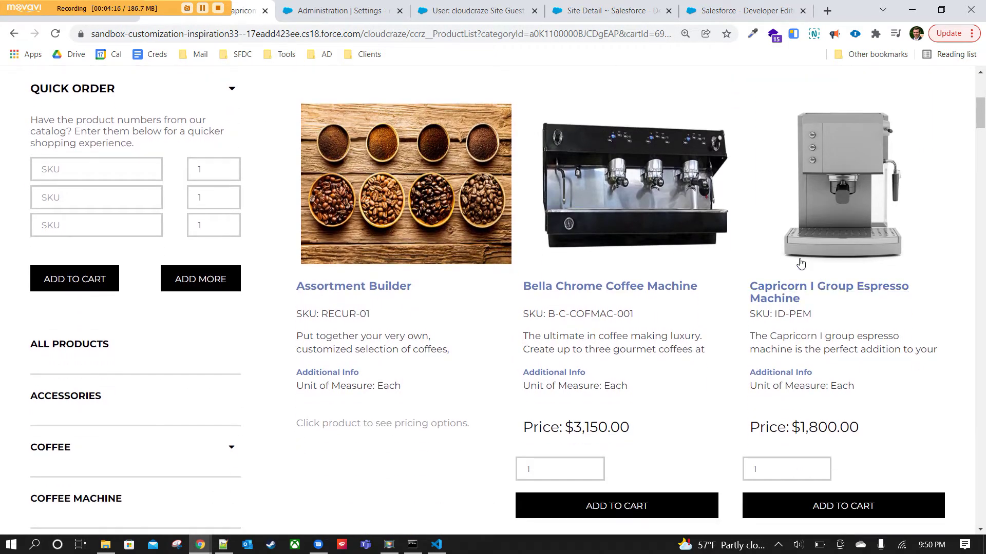
pyautogui.scroll(-8, 720, 174)
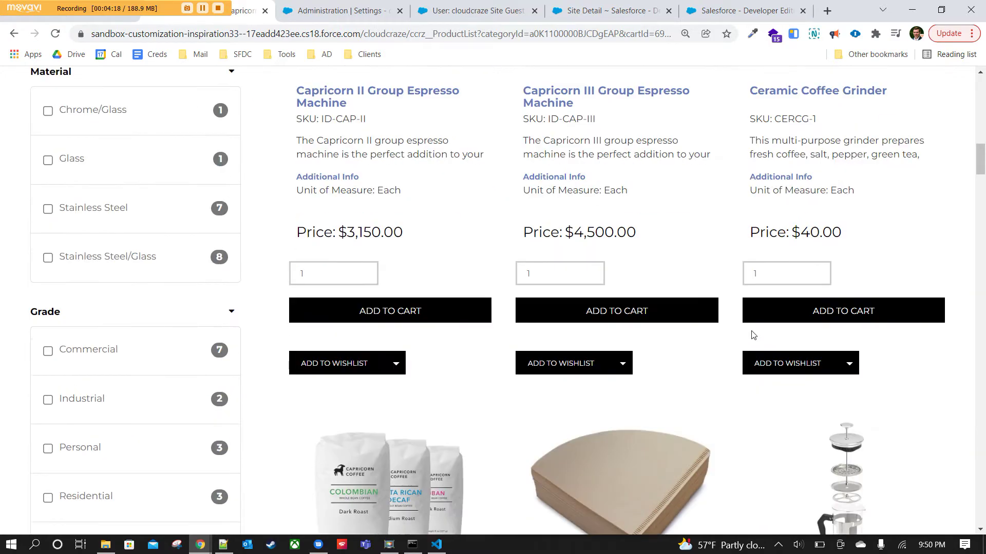
pyautogui.scroll(15, 575, 440)
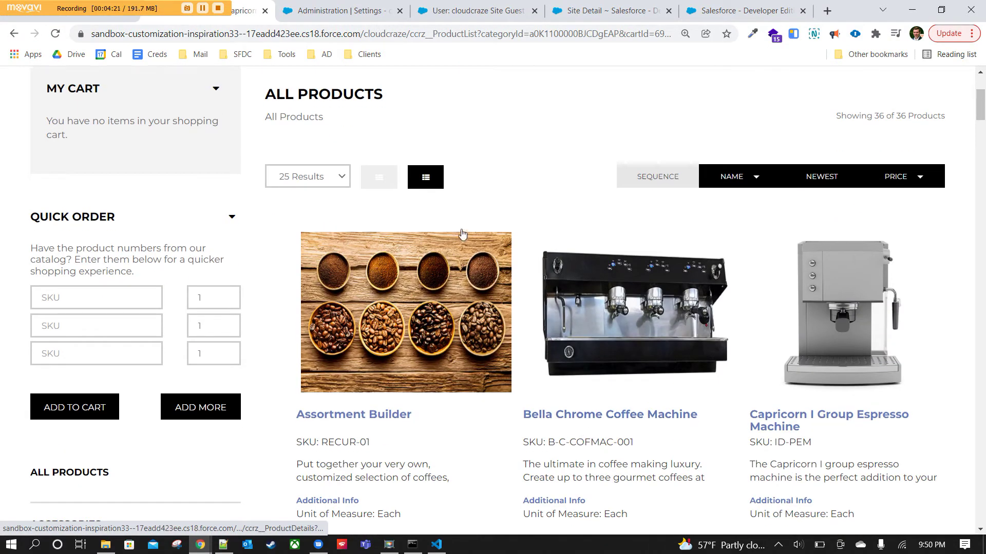
pyautogui.click(426, 180)
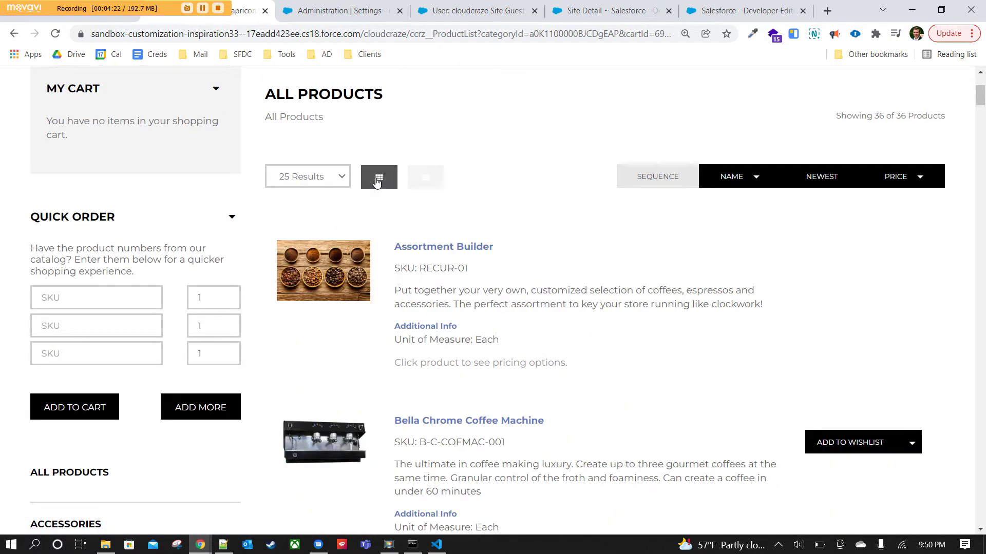
pyautogui.click(374, 177)
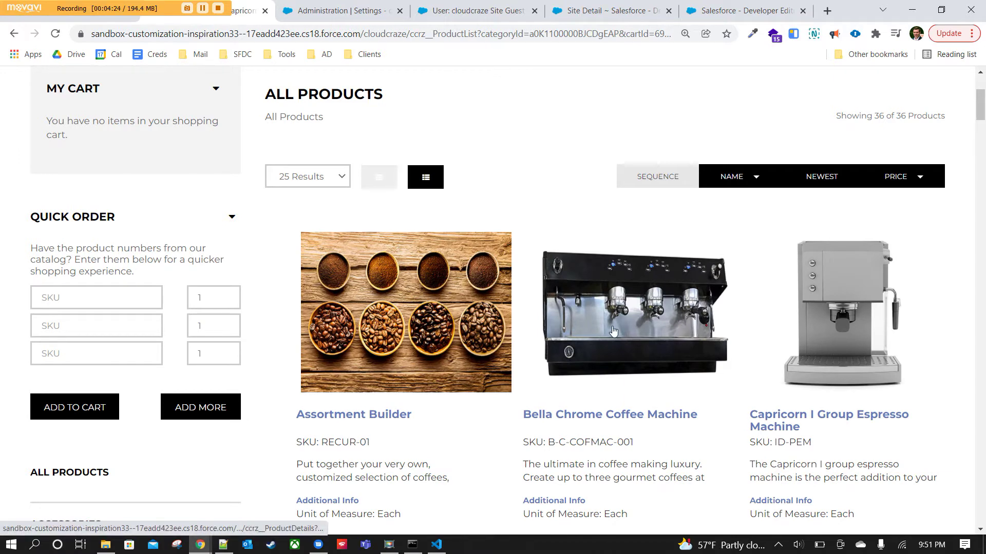
# Open the NAME and PRICE sort dropdowns and dismiss them without choosing a sort.
pyautogui.click(738, 184)
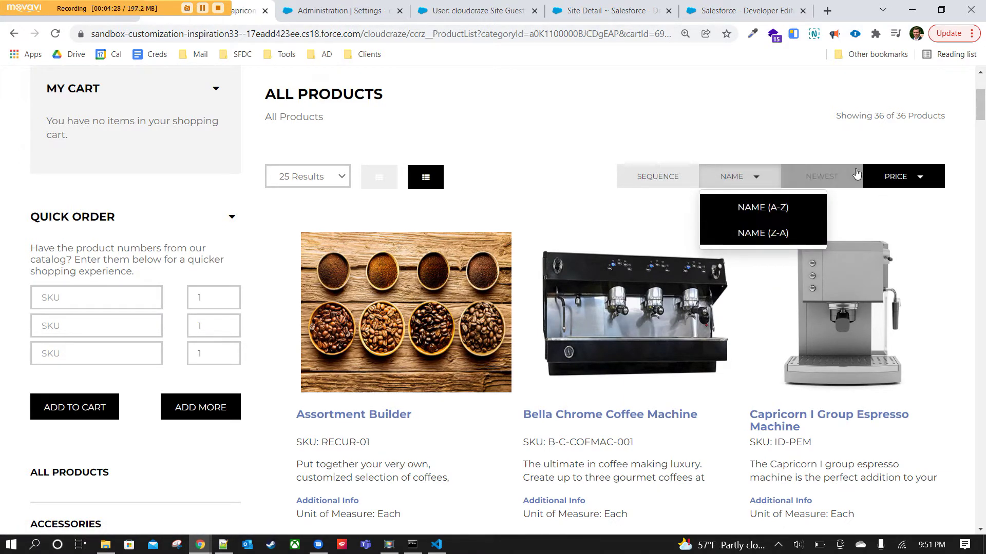
pyautogui.click(888, 176)
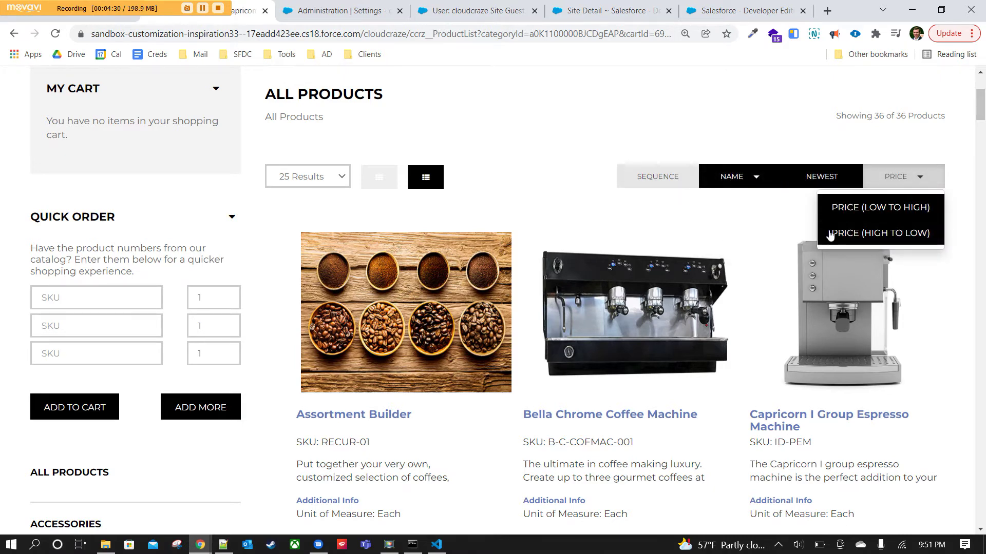
pyautogui.click(682, 133)
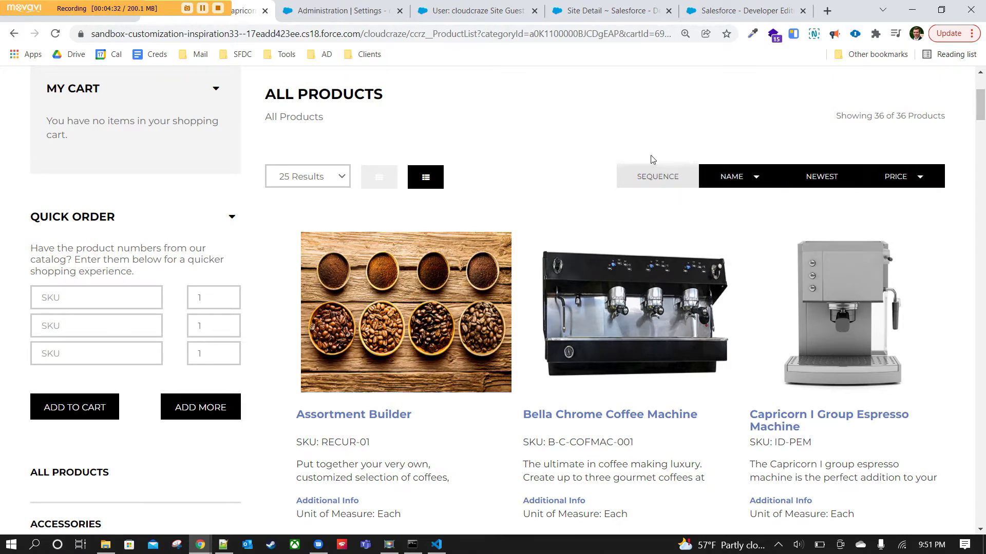
pyautogui.scroll(-6, 506, 278)
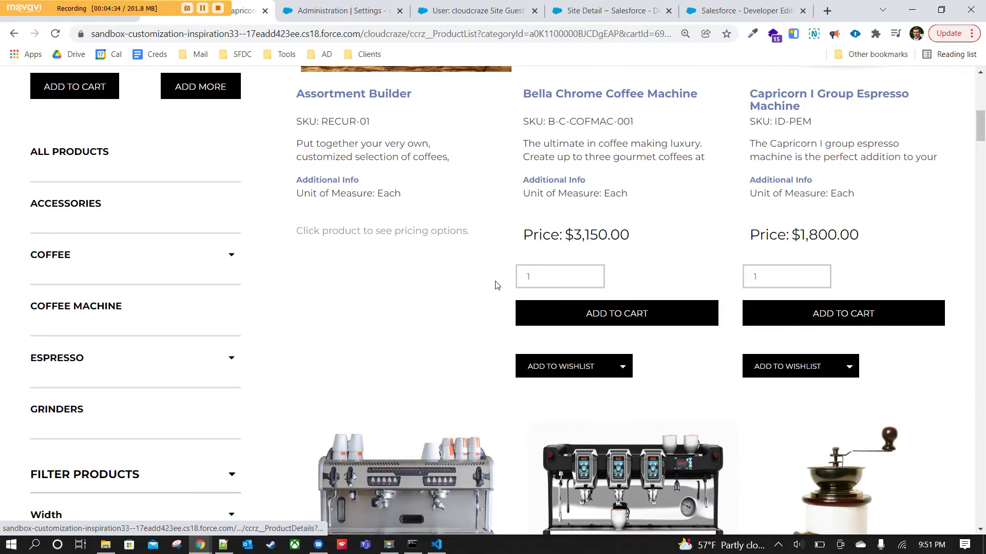
# Select and then deselect the Assortment Builder pricing note text.
pyautogui.scroll(5, 497, 285)
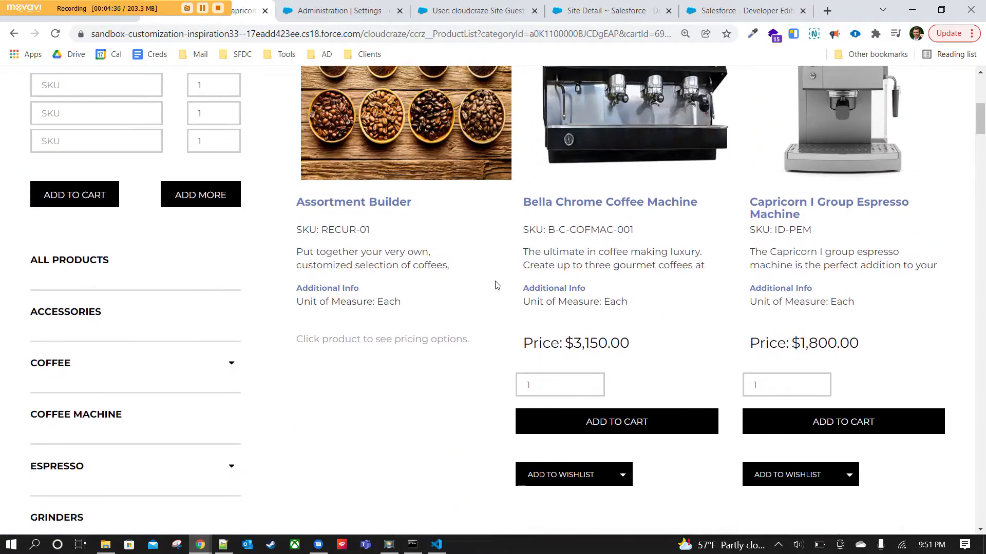
pyautogui.scroll(-1, 530, 241)
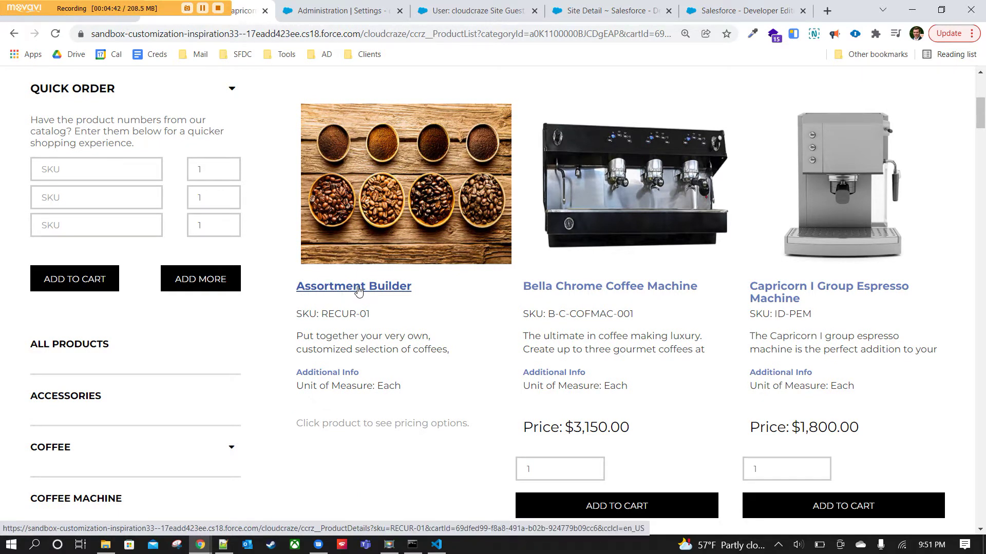
pyautogui.moveTo(297, 424); pyautogui.dragTo(473, 427)
pyautogui.click(473, 426)
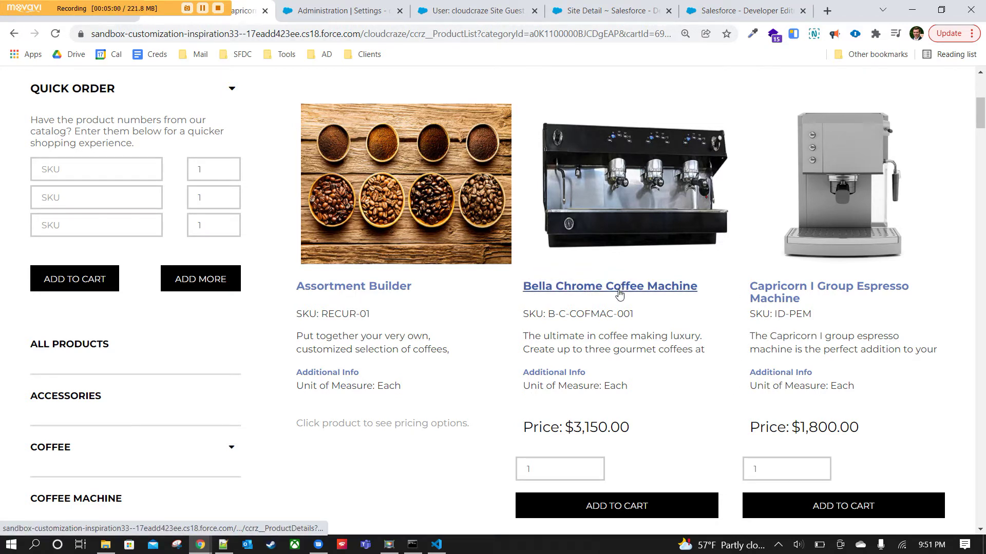
# Add 5 Bella Chrome Coffee Machines to the cart for $15,750.00.
pyautogui.click(597, 470)
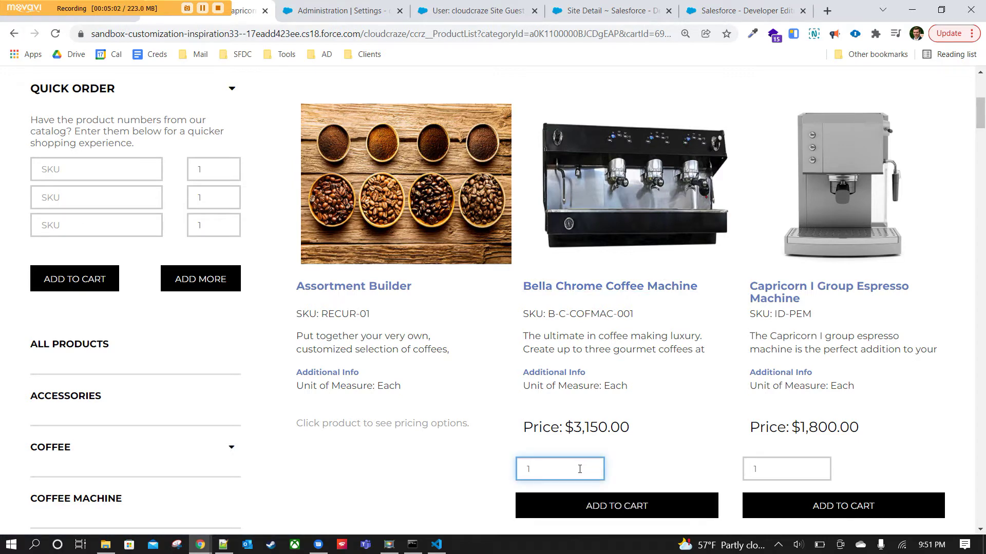
pyautogui.write('5')
pyautogui.click(641, 455)
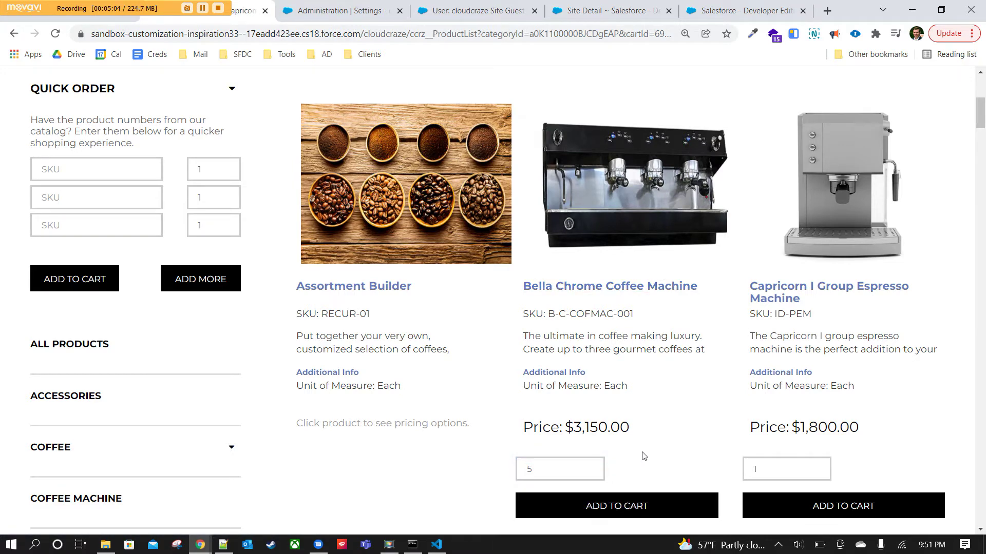
pyautogui.scroll(-1, 641, 457)
pyautogui.click(627, 447)
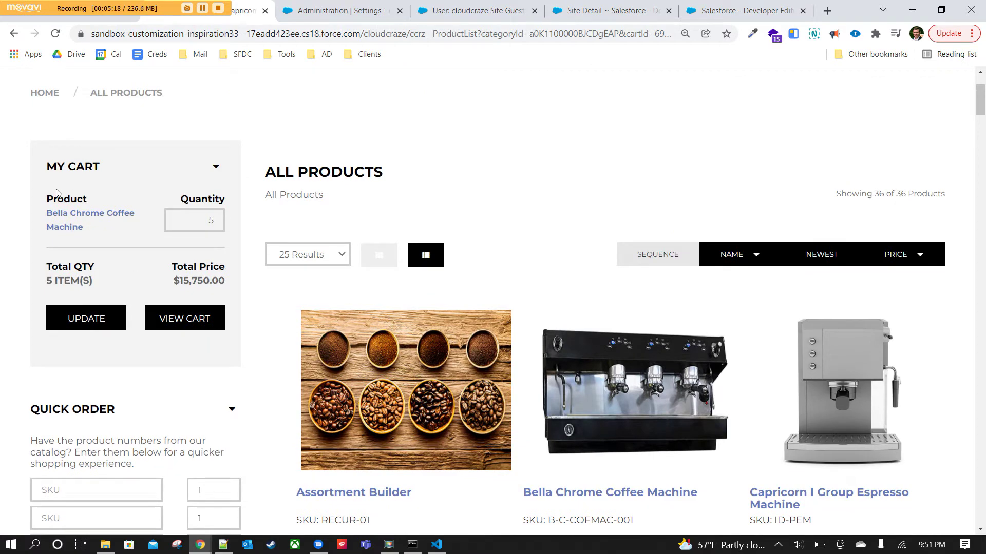
# Open the Assortment Builder product page.
pyautogui.scroll(2, 84, 261)
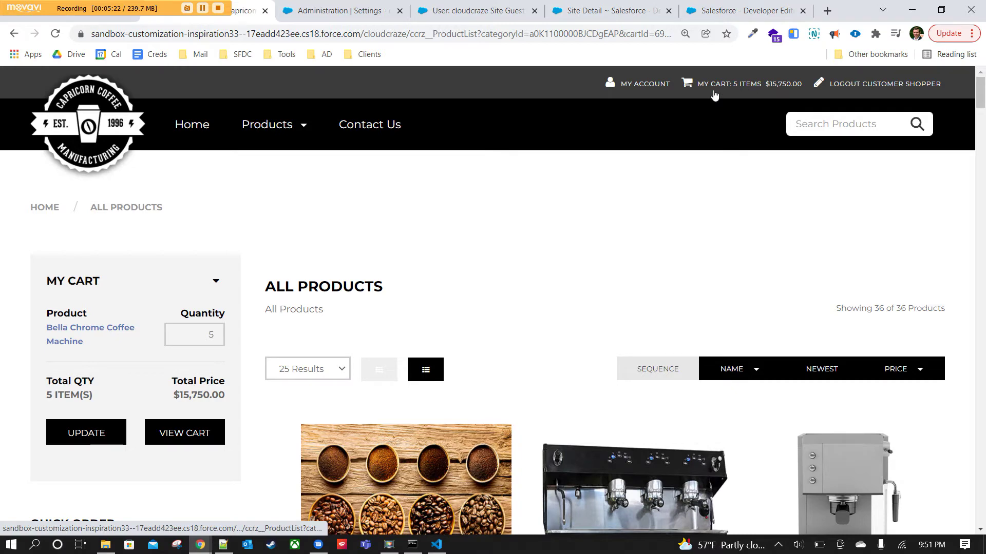
pyautogui.scroll(-6, 654, 286)
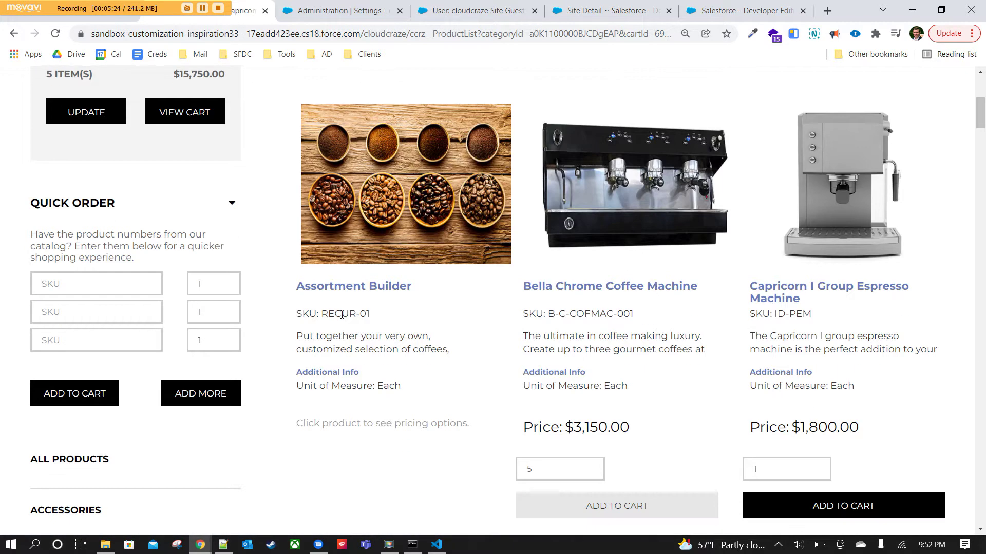
pyautogui.click(342, 287)
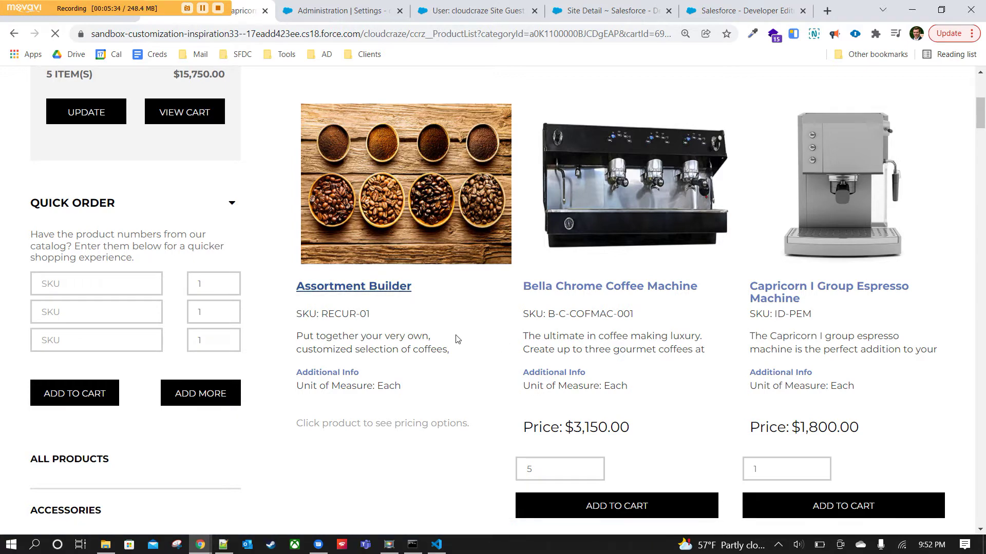
pyautogui.scroll(3, 496, 332)
pyautogui.scroll(-2, 519, 314)
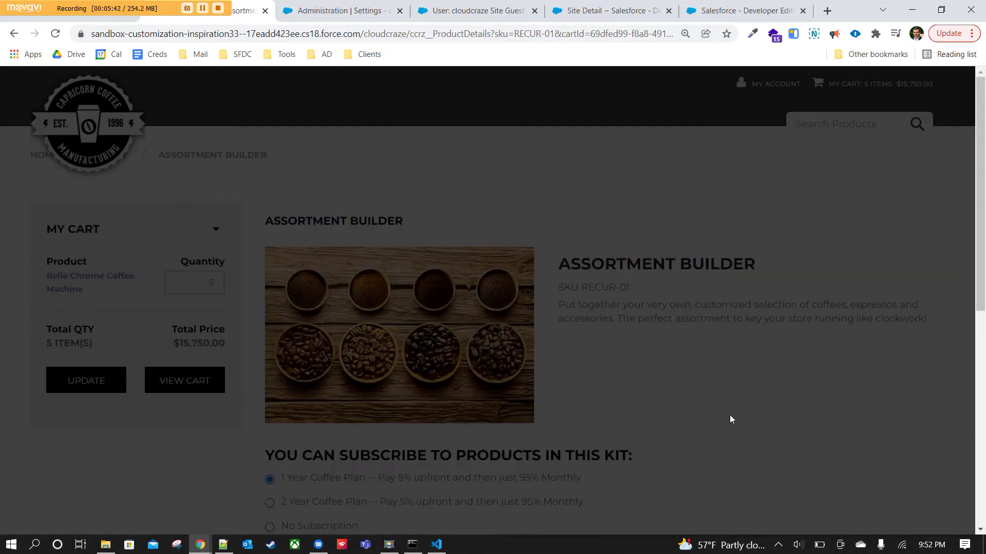
pyautogui.scroll(-4, 732, 421)
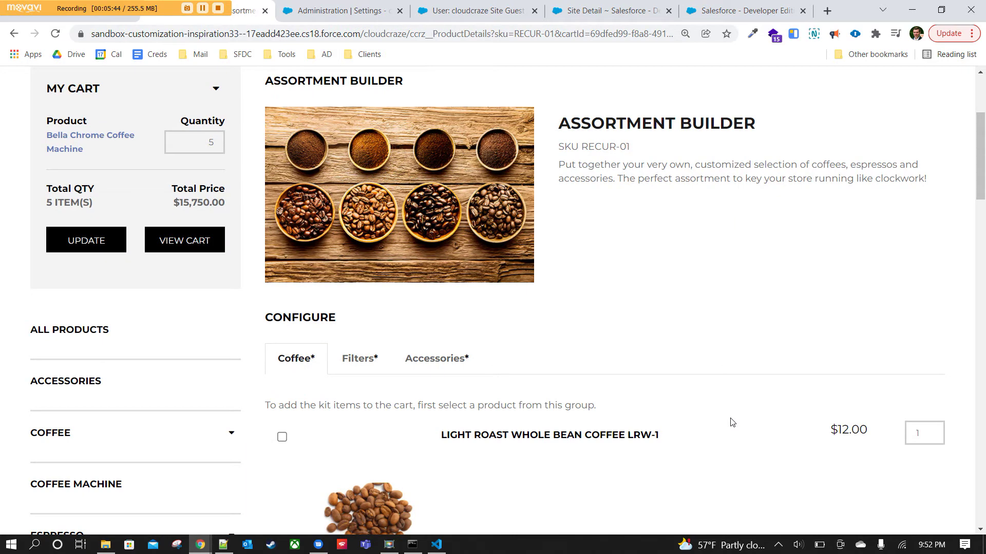
pyautogui.scroll(-4, 732, 422)
pyautogui.scroll(5, 732, 422)
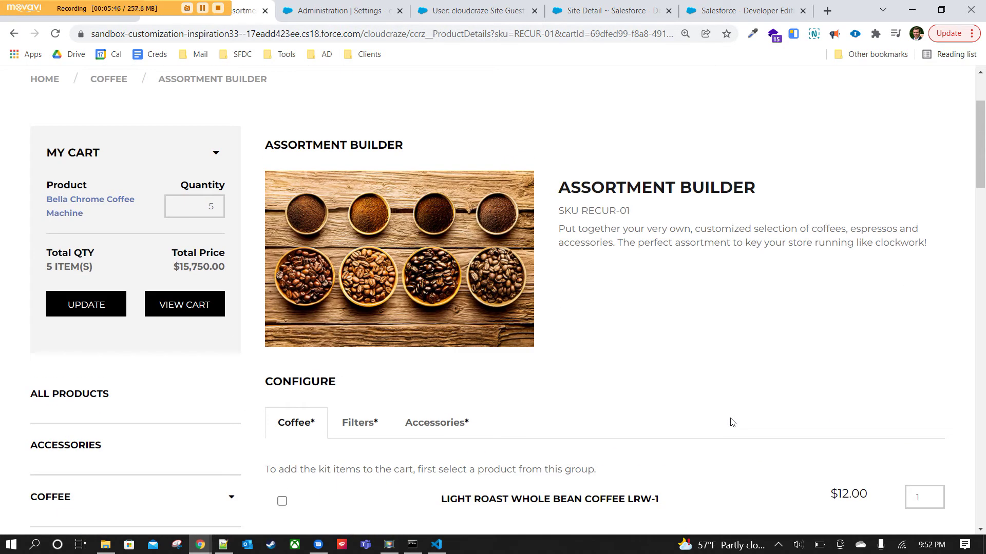
pyautogui.scroll(-20, 726, 416)
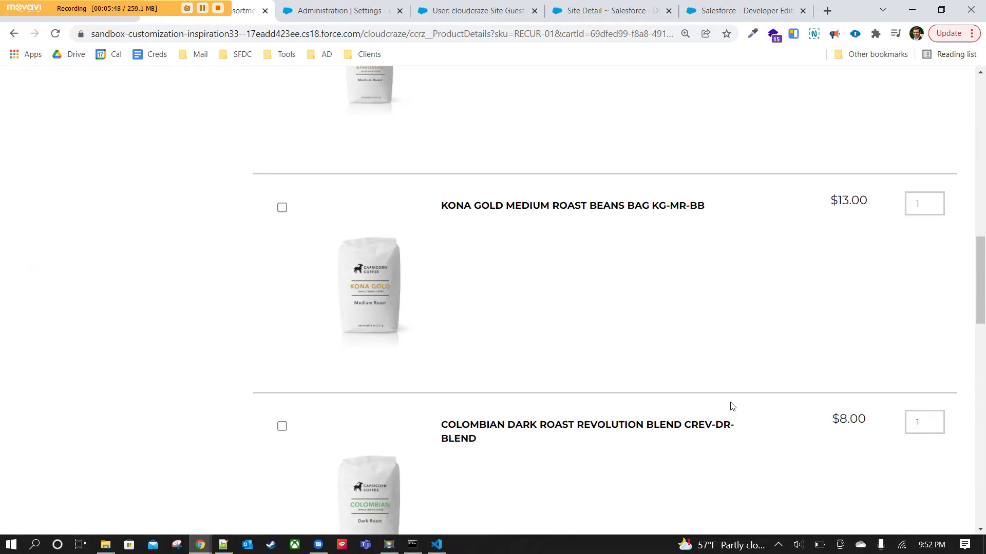
pyautogui.scroll(-10, 865, 353)
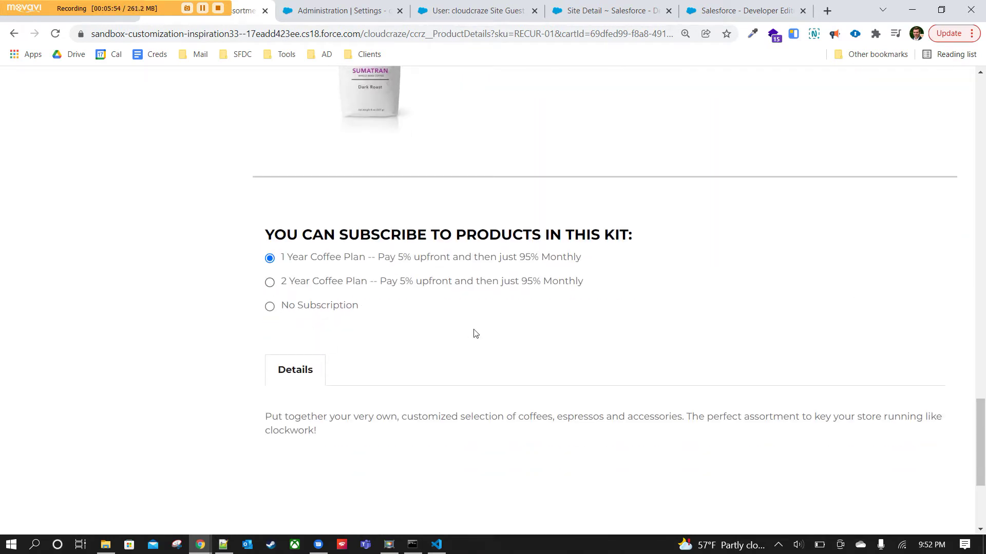
pyautogui.click(271, 283)
pyautogui.click(270, 261)
pyautogui.click(270, 283)
pyautogui.click(270, 308)
pyautogui.scroll(-4, 464, 334)
pyautogui.scroll(10, 519, 341)
pyautogui.scroll(15, 565, 356)
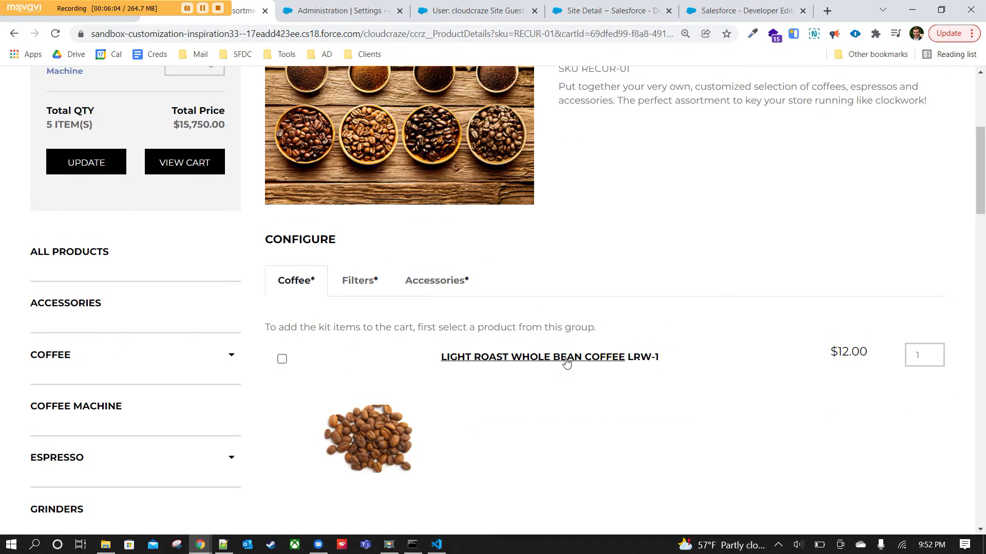
pyautogui.scroll(5, 594, 398)
pyautogui.scroll(-6, 594, 403)
pyautogui.scroll(-2, 595, 403)
pyautogui.scroll(1, 594, 403)
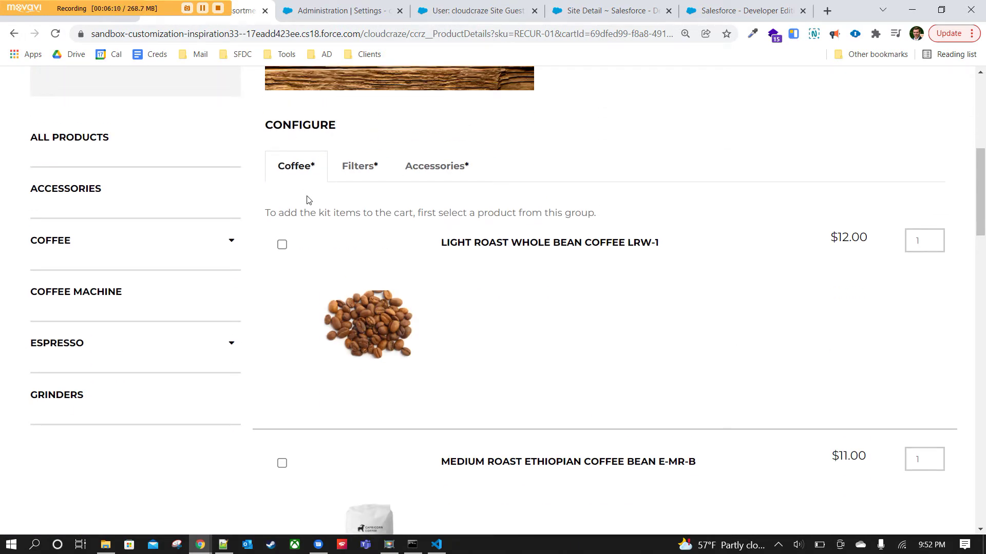
pyautogui.moveTo(319, 213); pyautogui.dragTo(326, 213)
pyautogui.click(357, 215)
pyautogui.scroll(-1, 530, 334)
pyautogui.scroll(1, 567, 300)
pyautogui.scroll(-2, 478, 277)
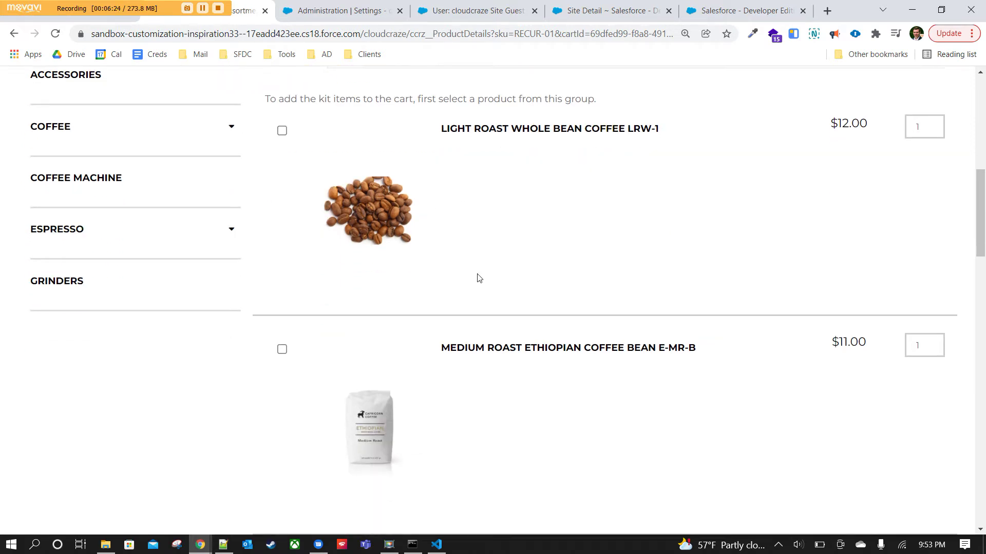
# Select Light Roast LRW-1 at quantity 4 and Medium Roast Ethiopian E-MR-B at quantity 3.
pyautogui.click(282, 116)
pyautogui.click(282, 335)
pyautogui.doubleClick(921, 112)
pyautogui.write('4')
pyautogui.doubleClick(920, 331)
pyautogui.write('3')
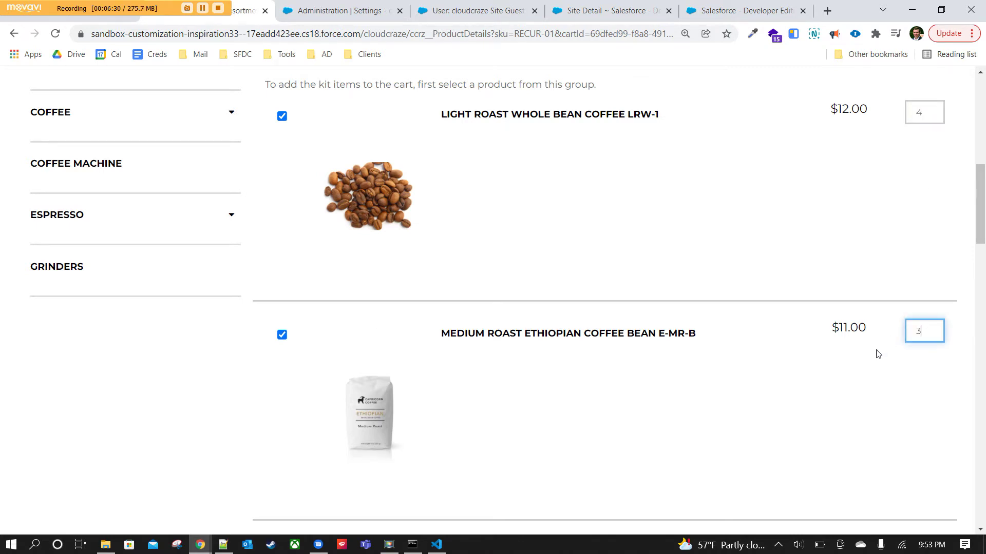
# Label the kit 'My Items' and try adding it to the cart, which is refused.
pyautogui.scroll(-13, 821, 385)
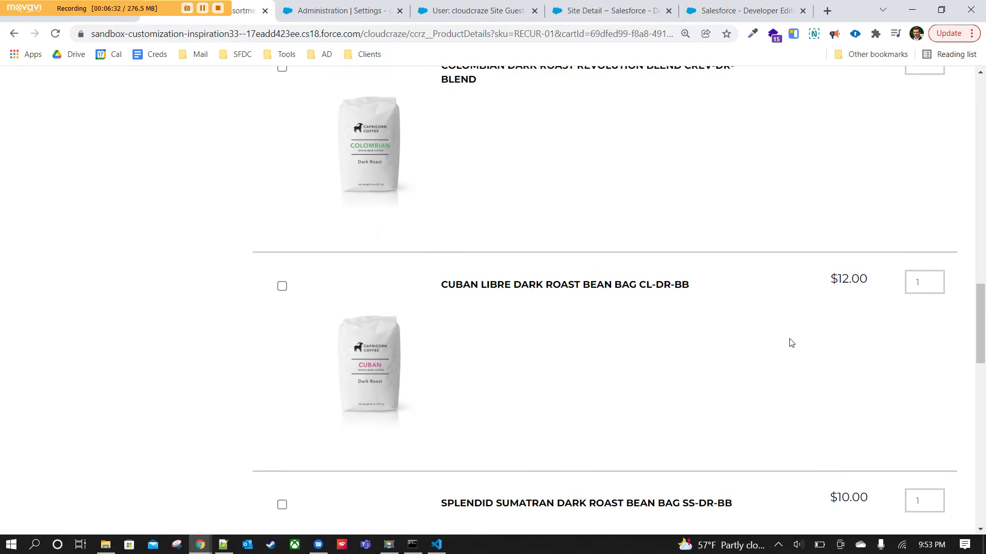
pyautogui.scroll(-10, 791, 343)
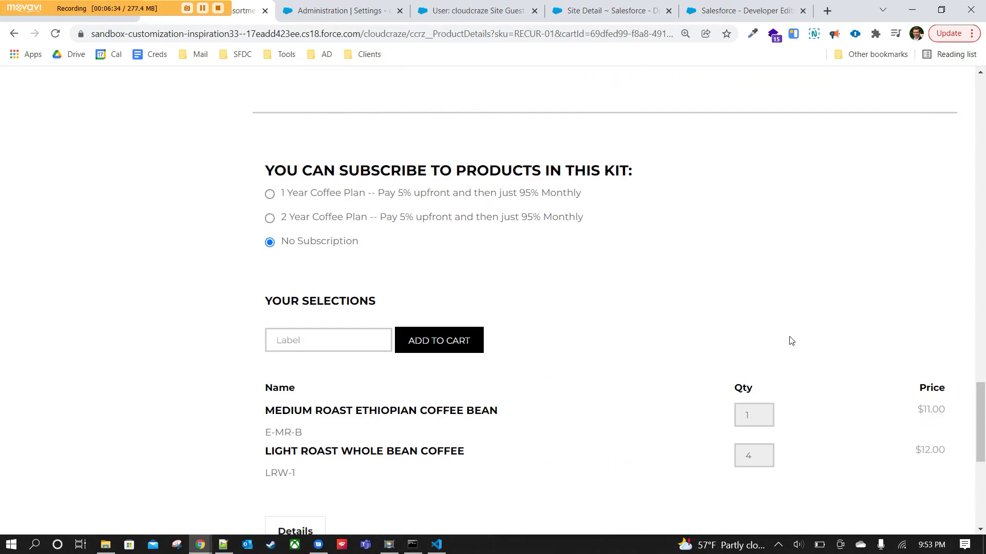
pyautogui.scroll(-3, 686, 342)
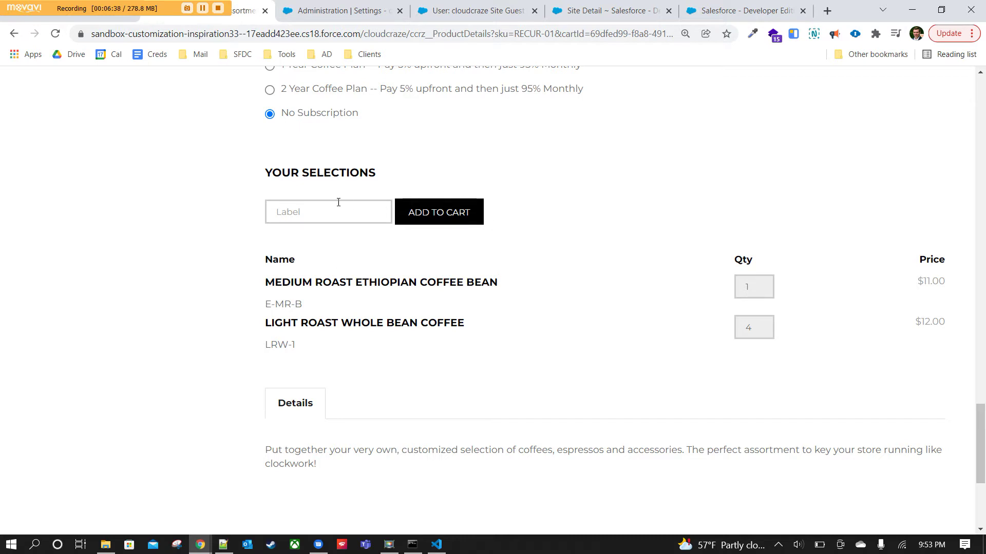
pyautogui.click(303, 216)
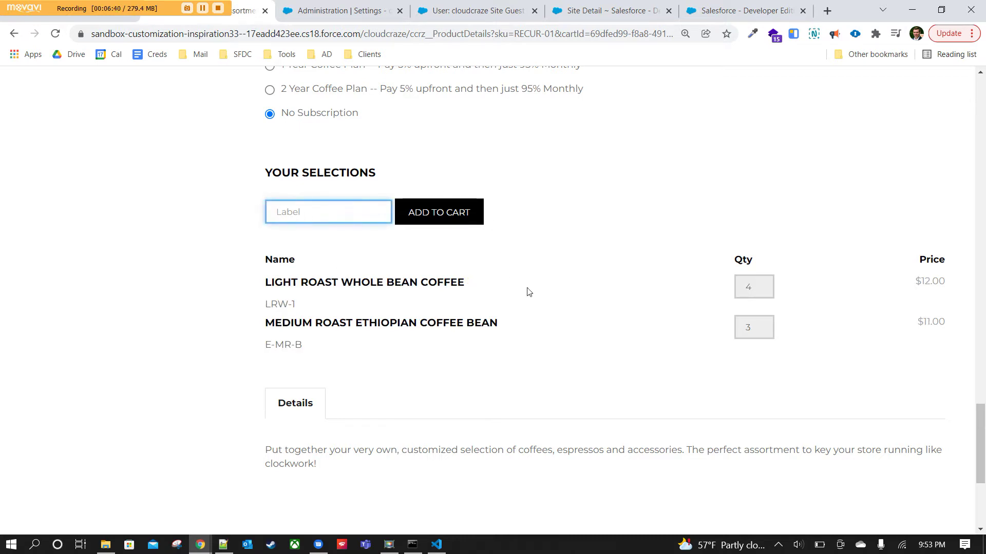
pyautogui.scroll(-3, 510, 252)
pyautogui.scroll(3, 510, 251)
pyautogui.write('My Items')
pyautogui.click(469, 212)
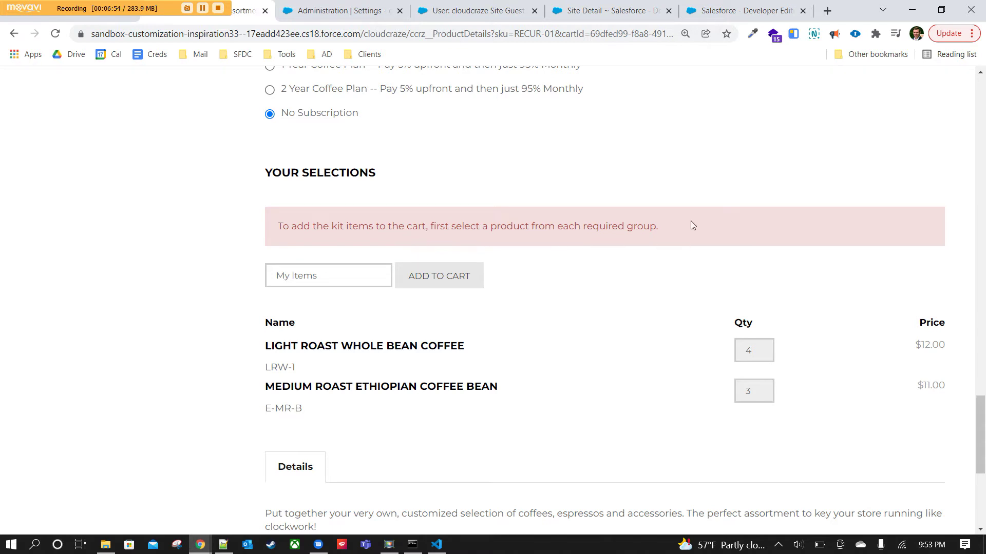
pyautogui.moveTo(660, 229); pyautogui.dragTo(283, 216)
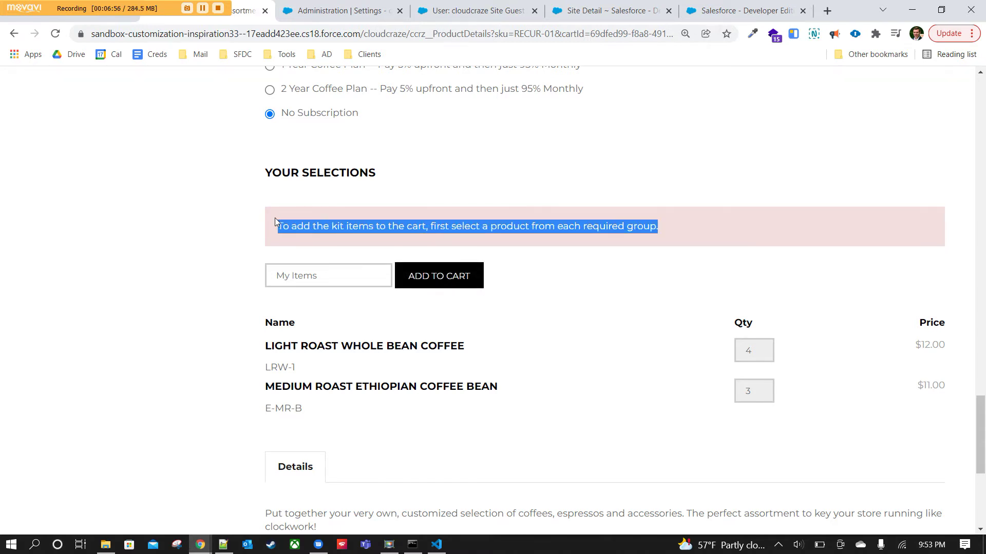
pyautogui.click(701, 238)
# Add the Organic Paper Coffee Filters and Stainless Steel Thermal Carafe to the kit.
pyautogui.scroll(15, 696, 246)
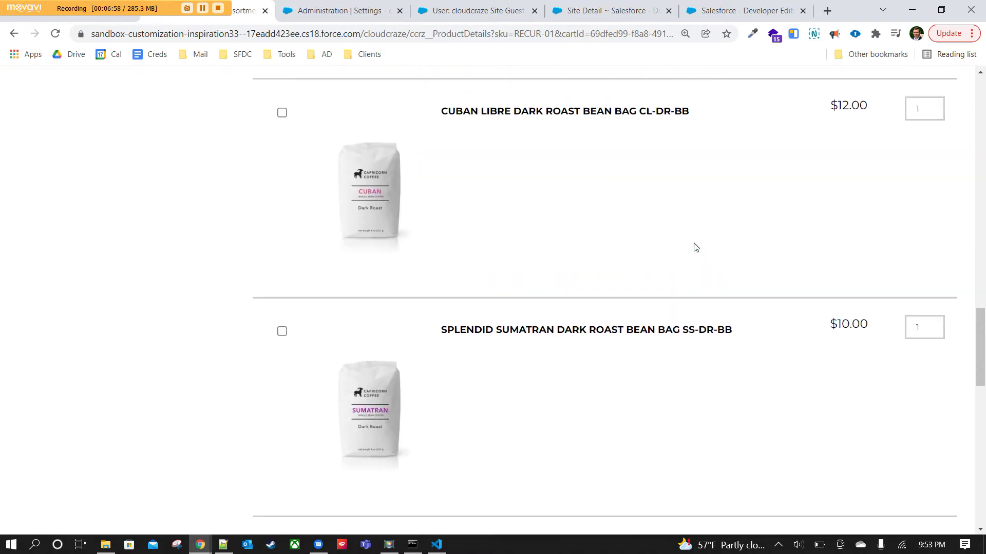
pyautogui.scroll(15, 696, 248)
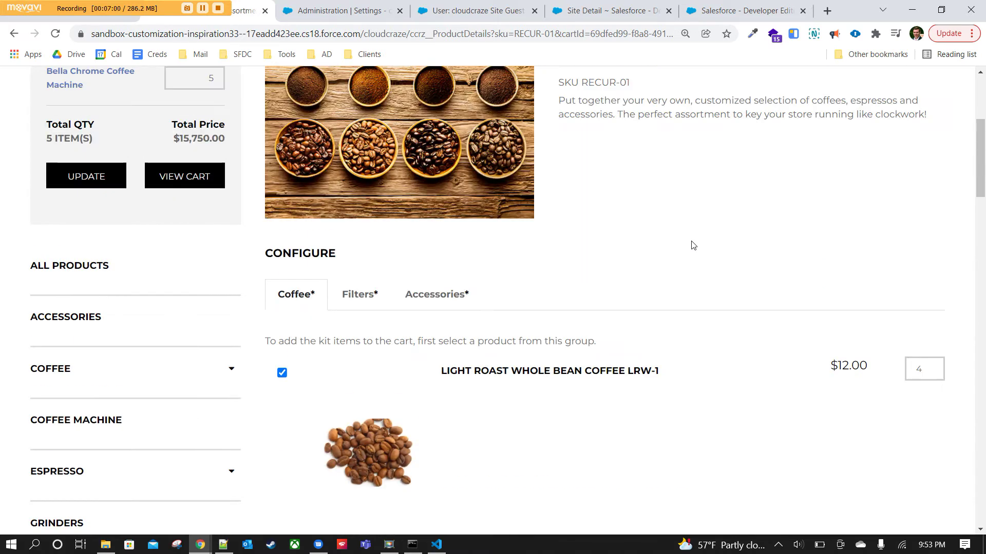
pyautogui.scroll(-3, 691, 244)
pyautogui.scroll(3, 692, 244)
pyautogui.scroll(-4, 537, 278)
pyautogui.scroll(3, 359, 318)
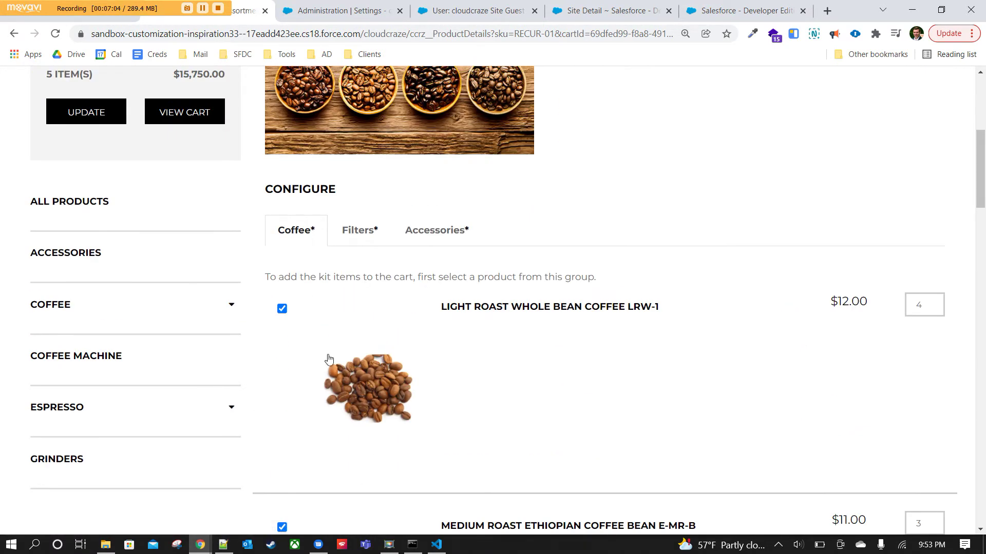
pyautogui.click(359, 230)
pyautogui.click(282, 308)
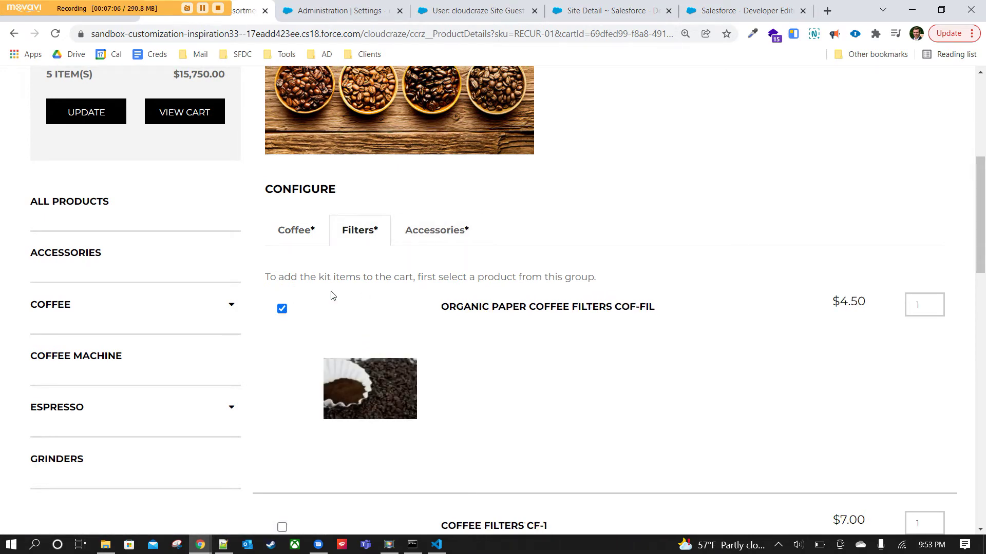
pyautogui.click(446, 230)
pyautogui.click(282, 308)
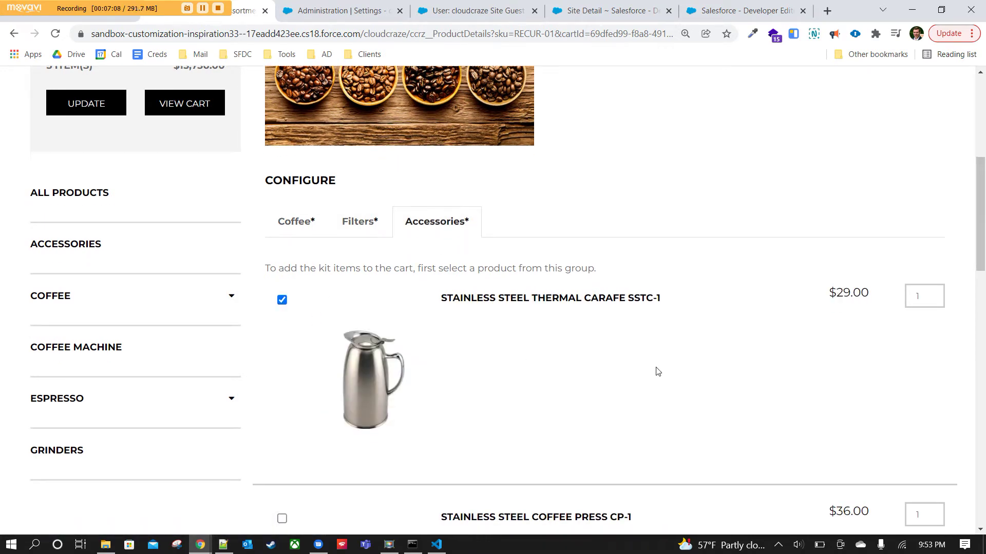
# Label the kit 'My Kit Order', add it to the cart, and go to the shopping cart.
pyautogui.scroll(-10, 656, 370)
pyautogui.scroll(5, 659, 370)
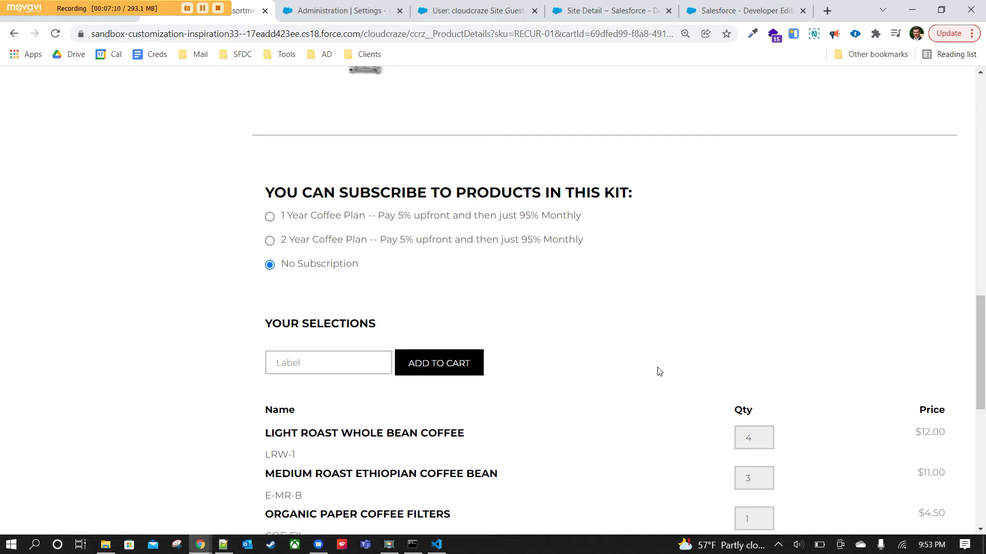
pyautogui.click(384, 362)
pyautogui.write('My Order')
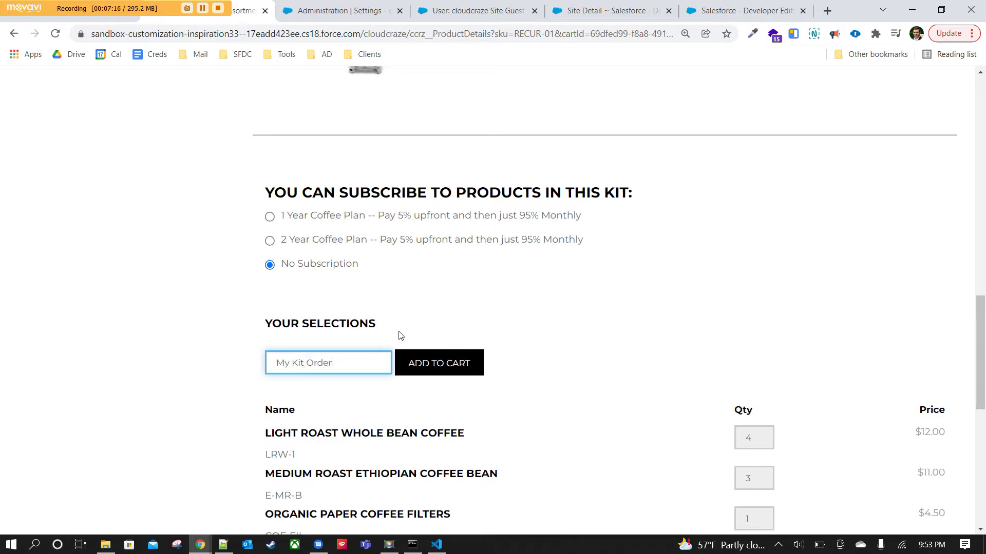
pyautogui.click(440, 362)
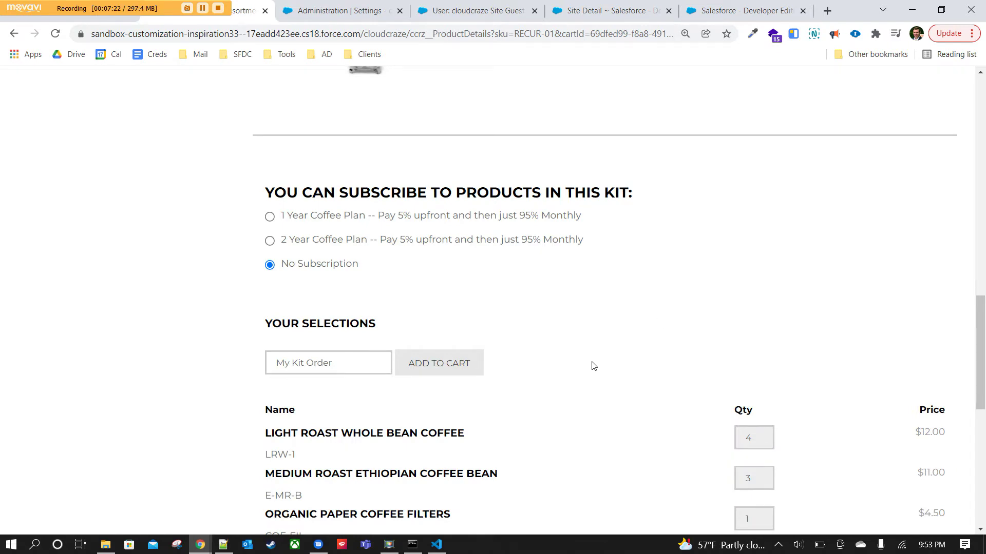
pyautogui.scroll(-8, 596, 365)
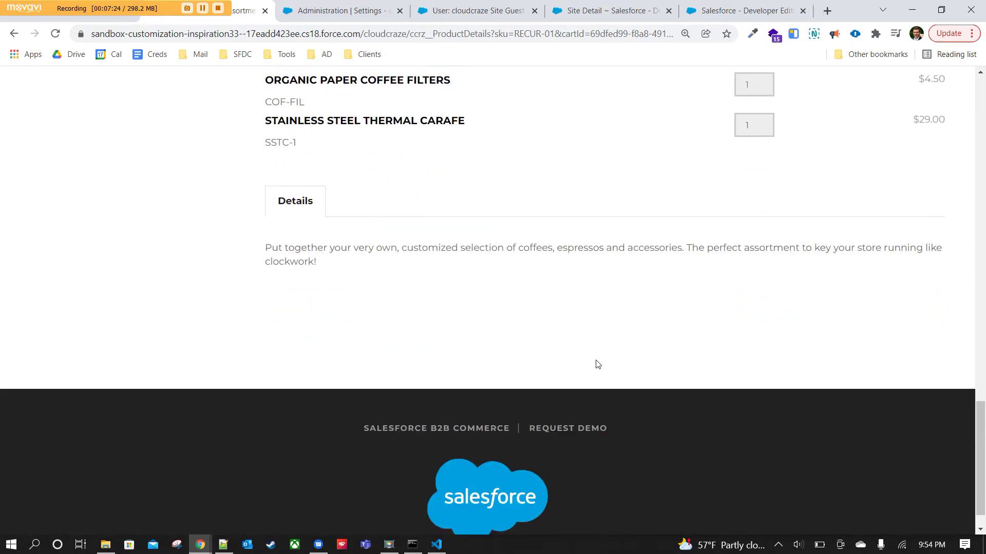
pyautogui.scroll(10, 599, 361)
pyautogui.scroll(10, 598, 360)
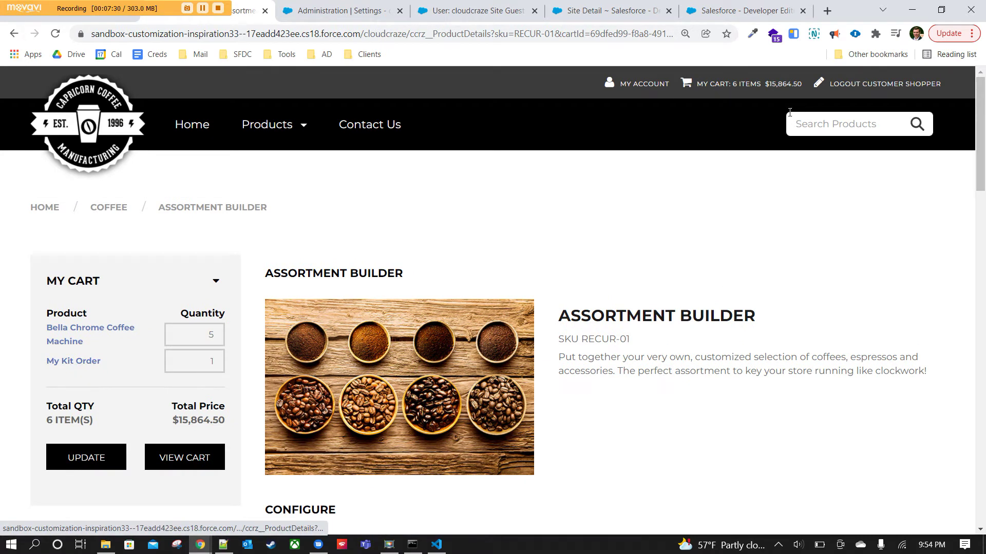
pyautogui.click(716, 86)
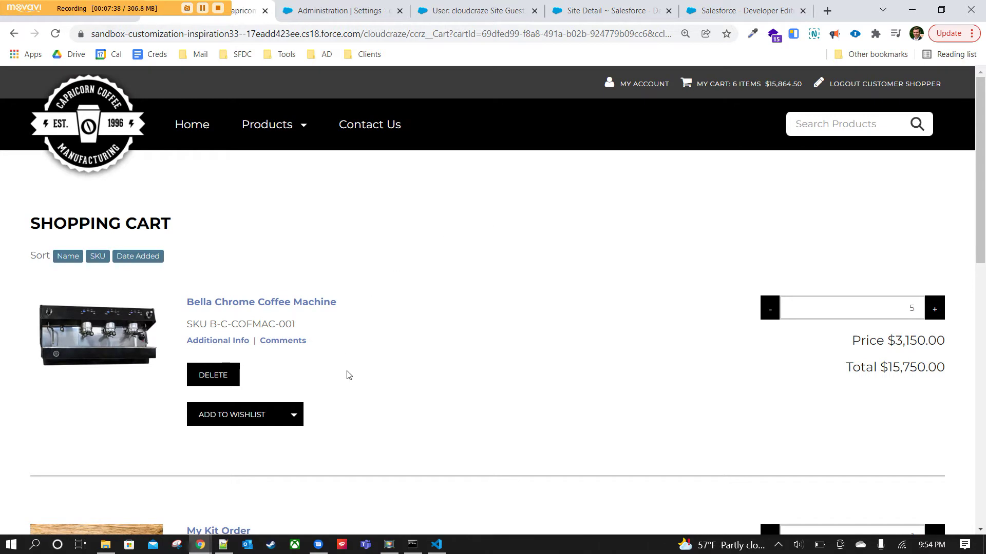
# Review the cart's My Kit Order line at $114.50 and focus the coupon code box.
pyautogui.scroll(-5, 847, 306)
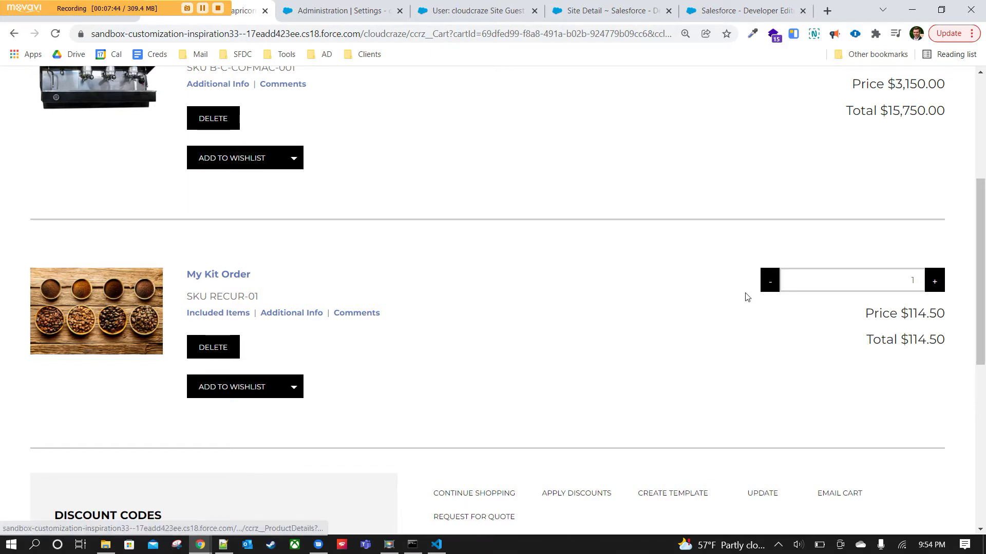
pyautogui.scroll(-5, 726, 301)
pyautogui.scroll(1, 297, 188)
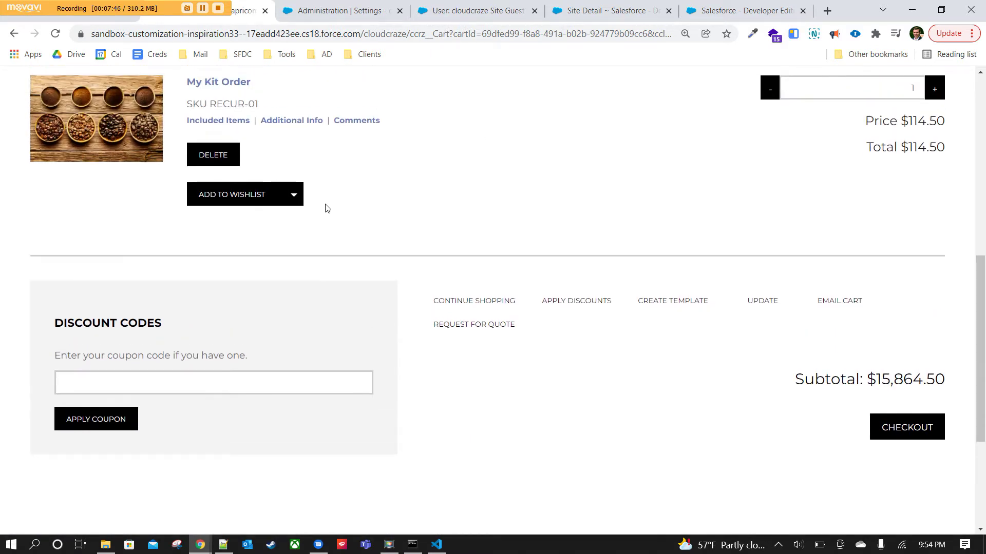
pyautogui.click(294, 384)
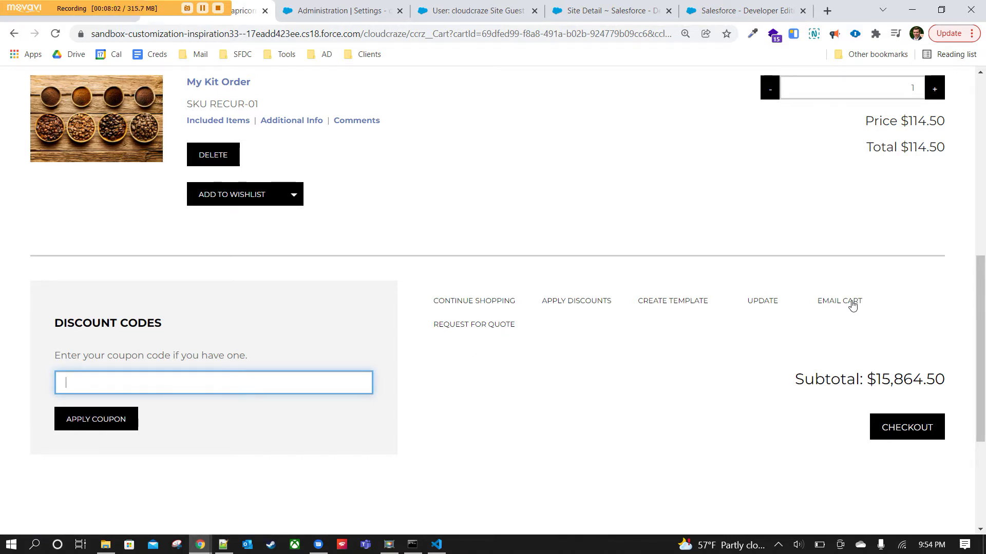
# Draft a cart e-mail with subject 'checkdoes this look ok' and description 'check', then discard it.
pyautogui.click(852, 306)
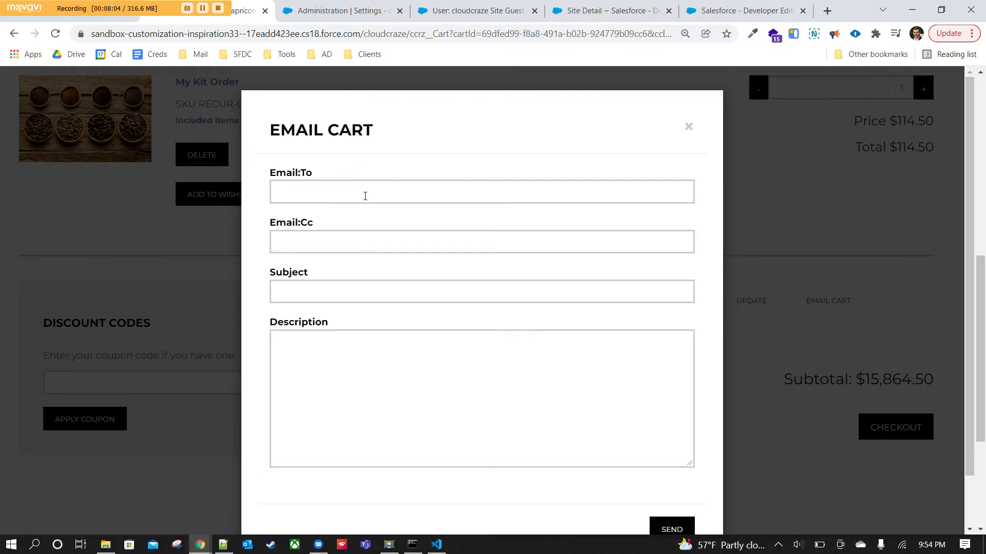
pyautogui.click(331, 192)
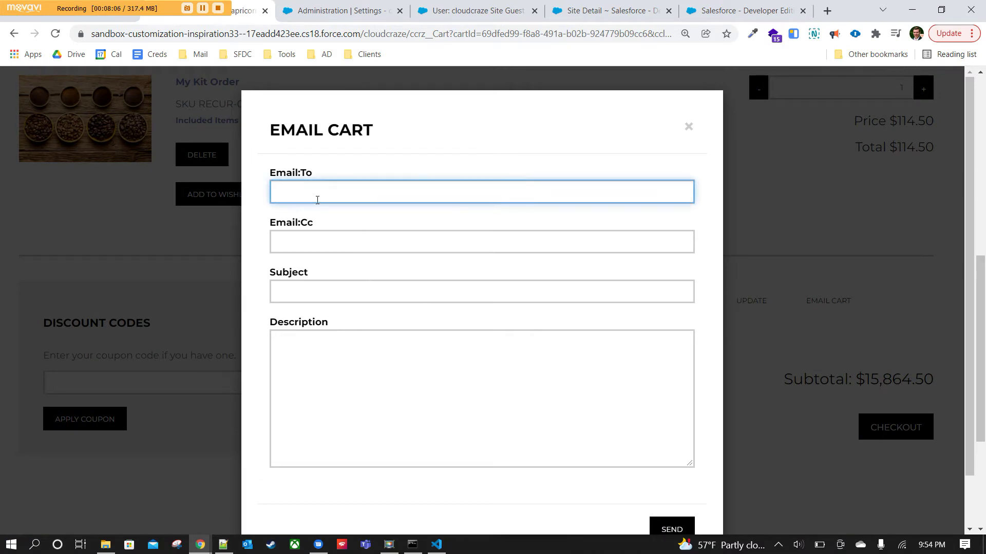
pyautogui.click(336, 240)
pyautogui.click(343, 296)
pyautogui.write('check')
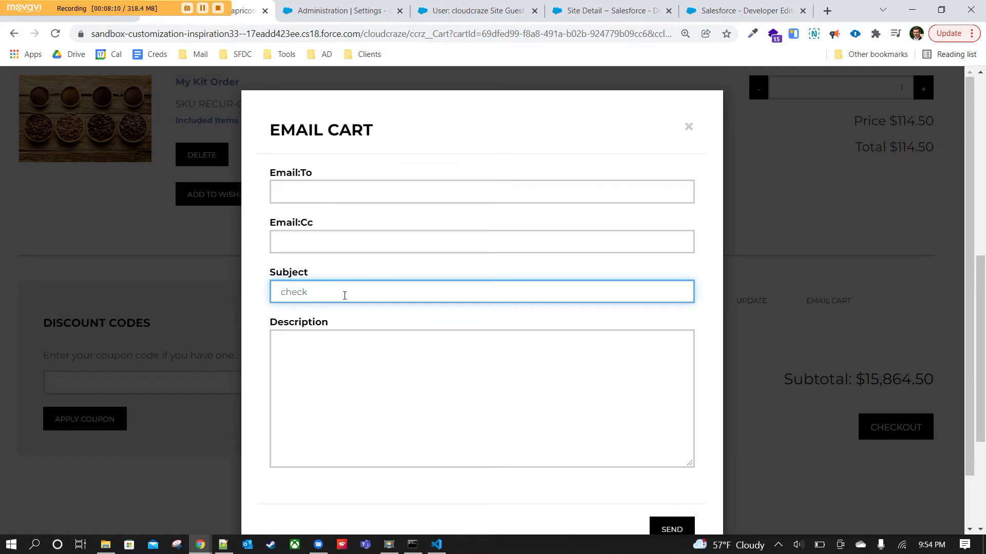
pyautogui.write('does this look ok?')
pyautogui.click(419, 365)
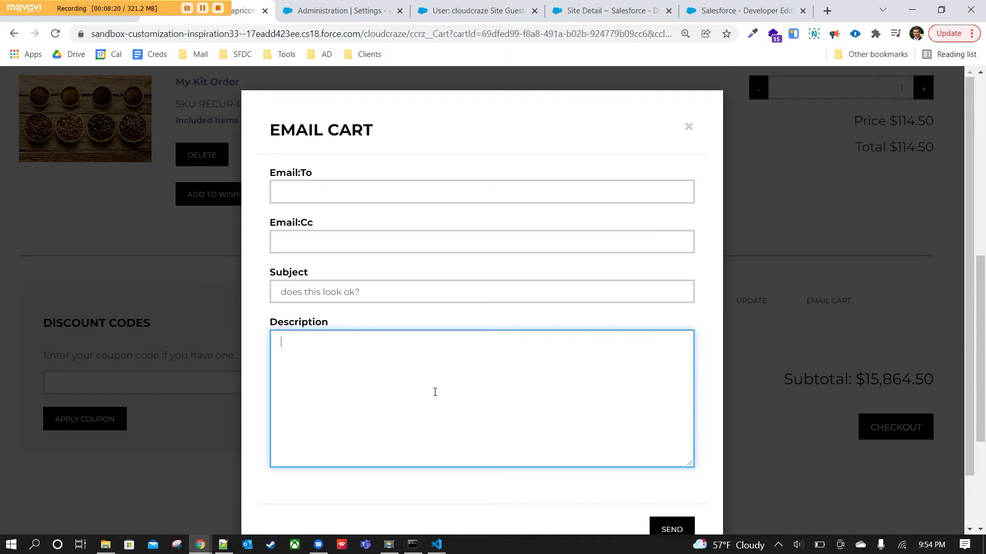
pyautogui.write('check')
pyautogui.click(688, 127)
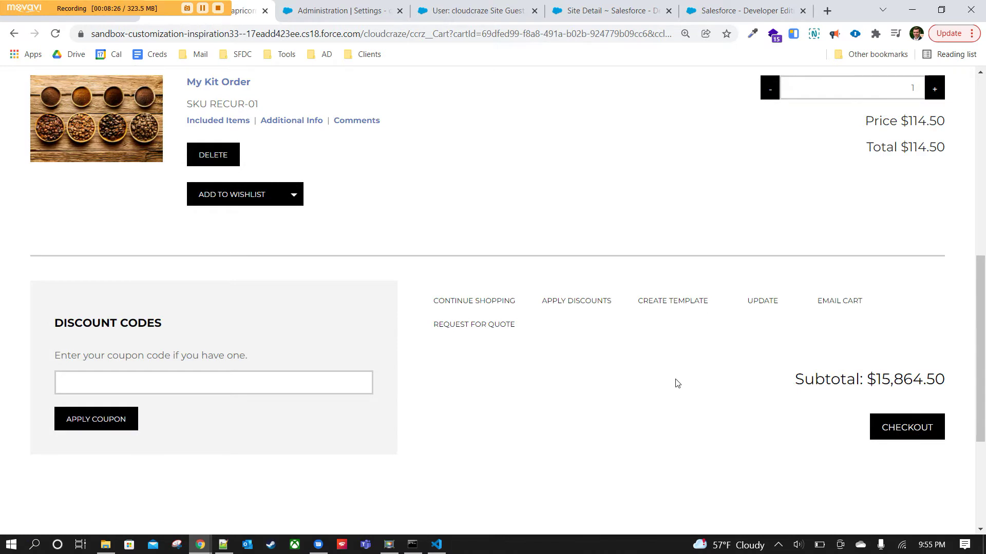
# Raise the My Kit Order quantity using its + button.
pyautogui.scroll(4, 676, 383)
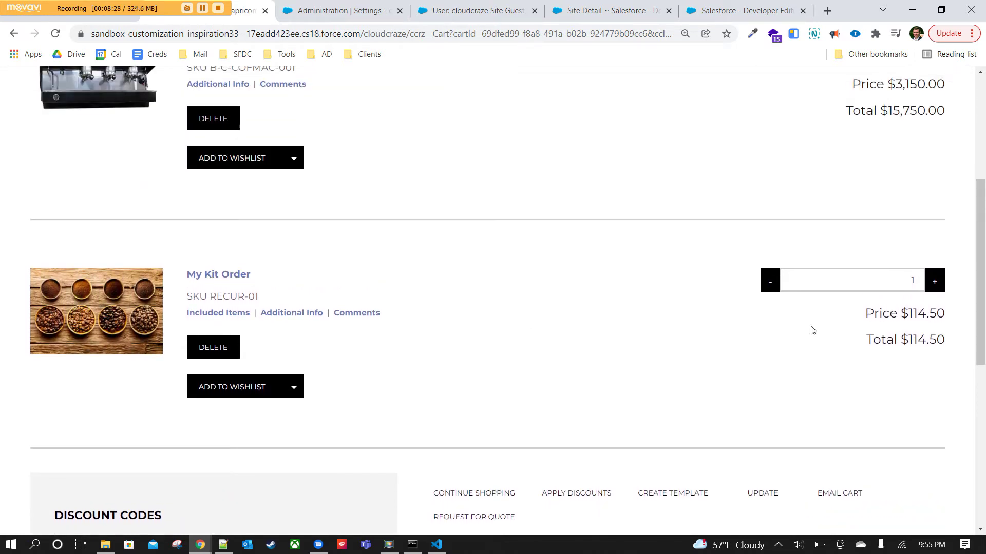
pyautogui.click(934, 282)
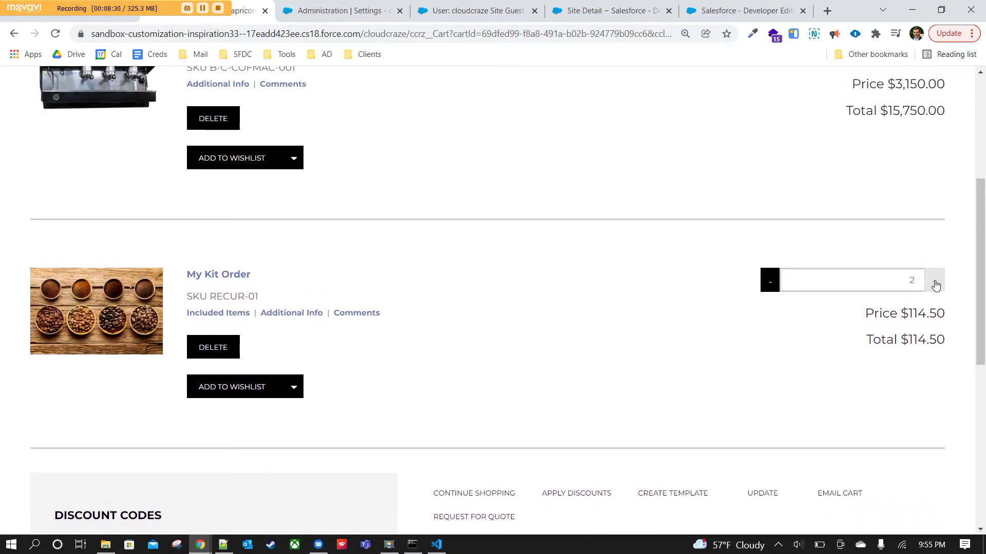
pyautogui.click(934, 286)
pyautogui.click(934, 286)
pyautogui.scroll(3, 760, 337)
# Raise the Bella Chrome quantity and update the cart to a $32,187.00 subtotal.
pyautogui.click(934, 245)
pyautogui.click(935, 245)
pyautogui.click(934, 246)
pyautogui.click(934, 245)
pyautogui.click(934, 246)
pyautogui.scroll(1, 620, 217)
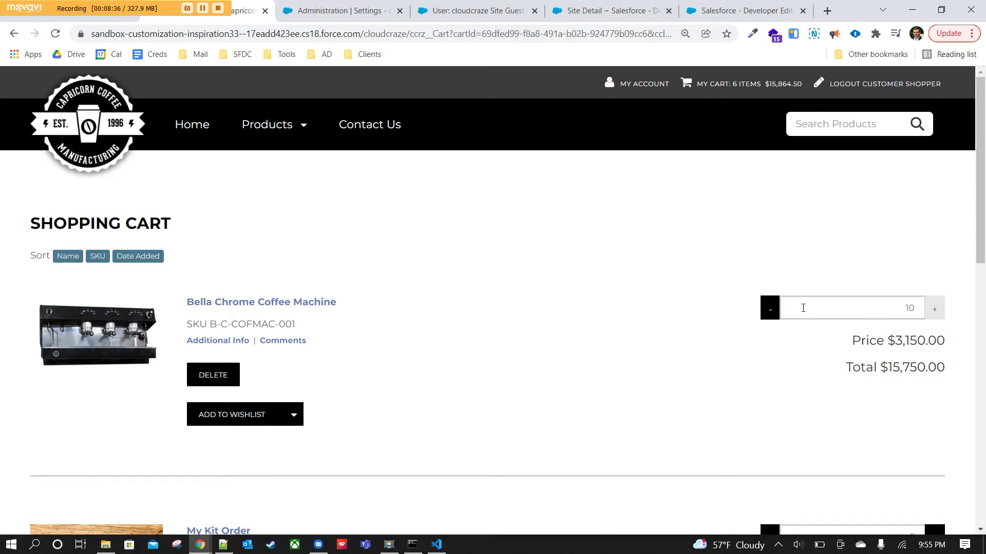
pyautogui.scroll(-8, 757, 347)
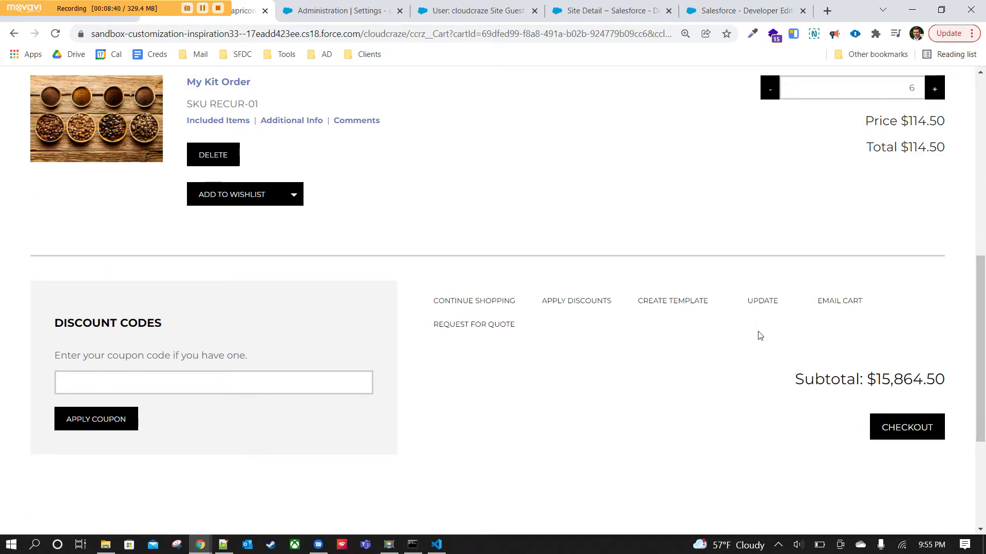
pyautogui.click(764, 302)
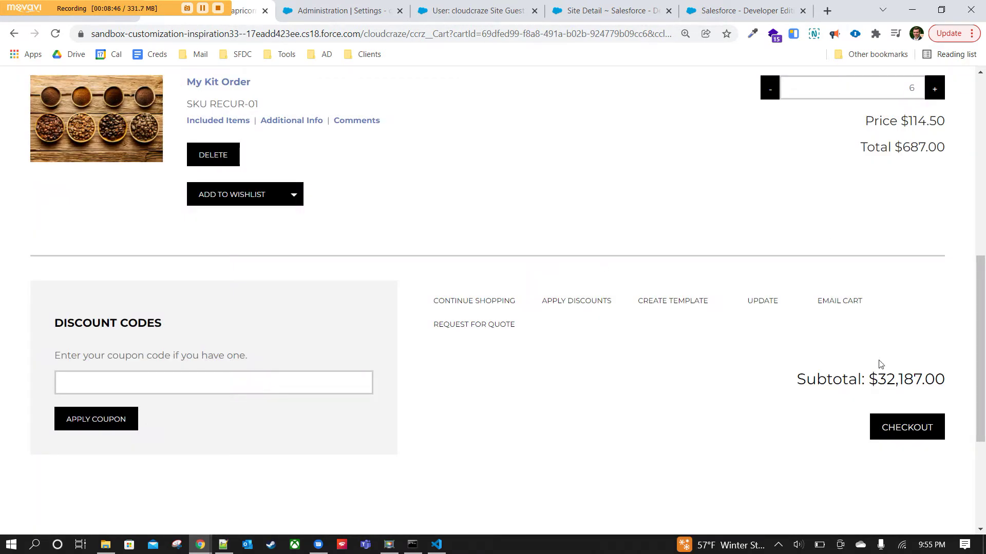
pyautogui.moveTo(868, 380); pyautogui.dragTo(946, 377)
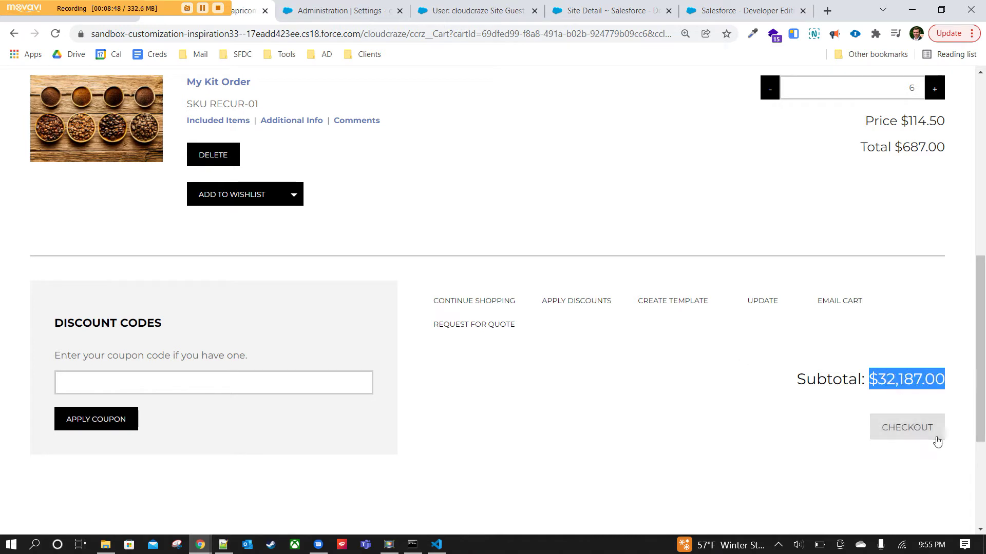
pyautogui.click(691, 364)
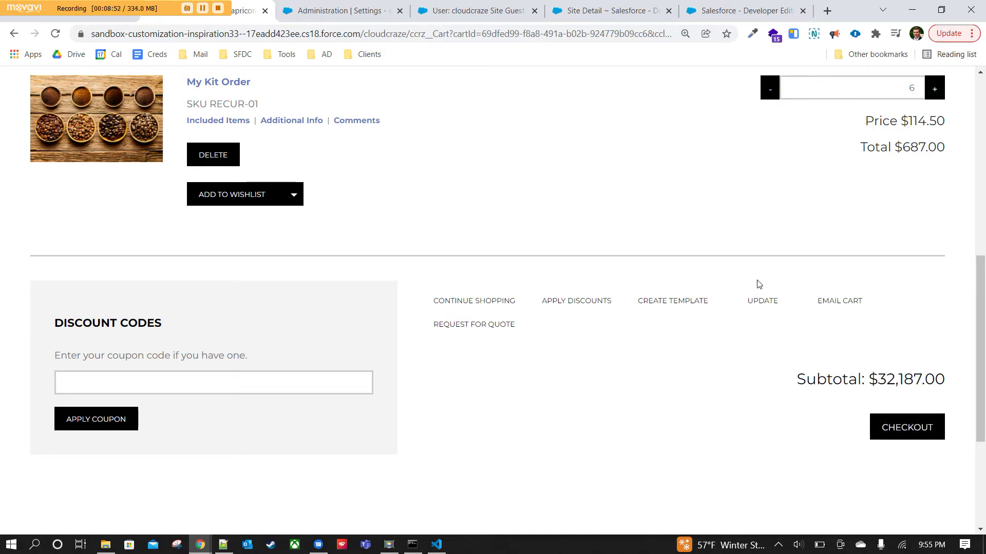
pyautogui.scroll(3, 777, 315)
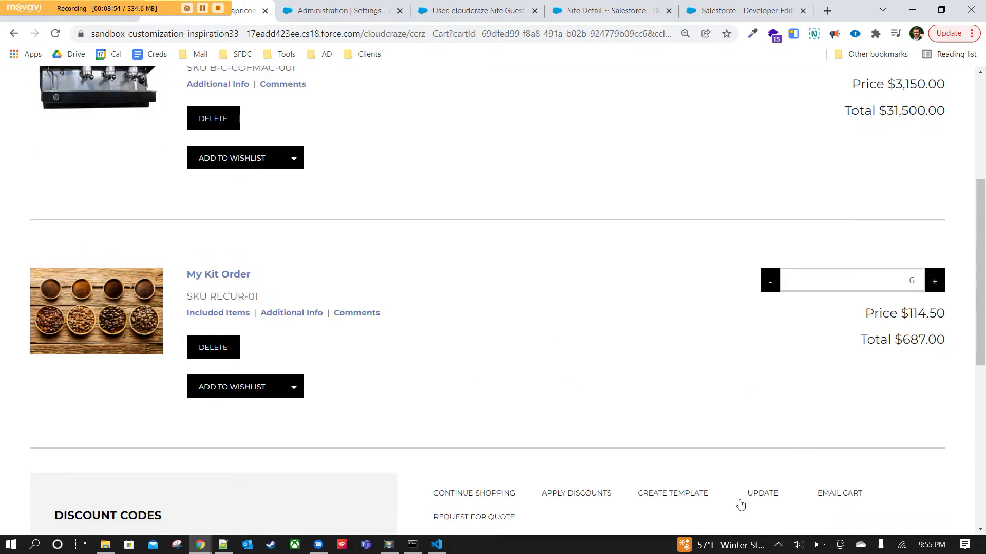
pyautogui.scroll(4, 776, 327)
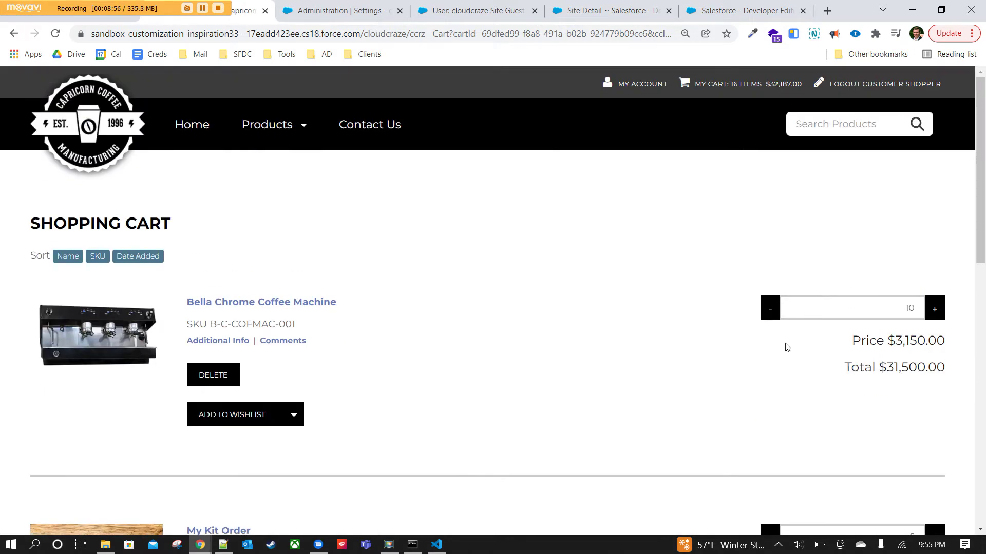
pyautogui.scroll(-5, 783, 347)
pyautogui.scroll(-4, 719, 366)
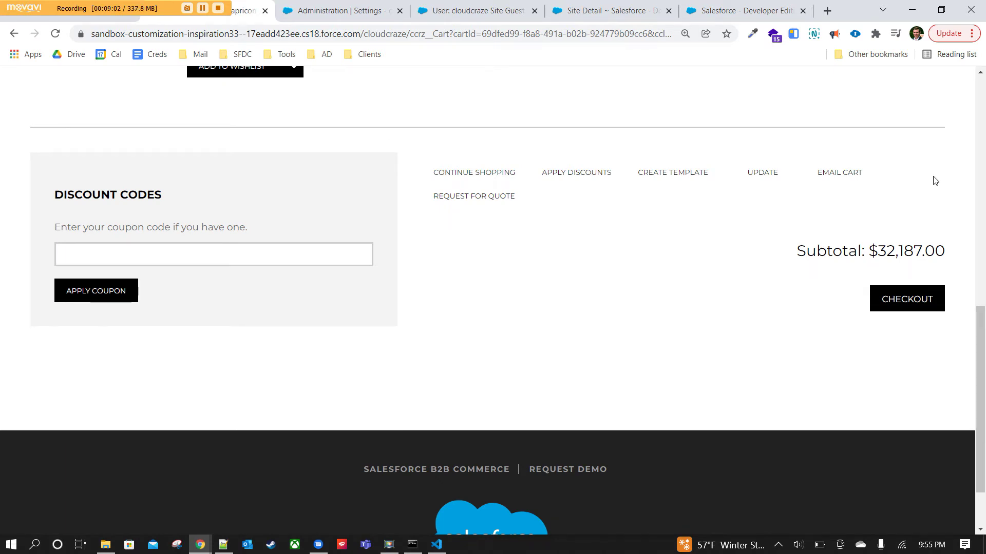
pyautogui.scroll(15, 524, 277)
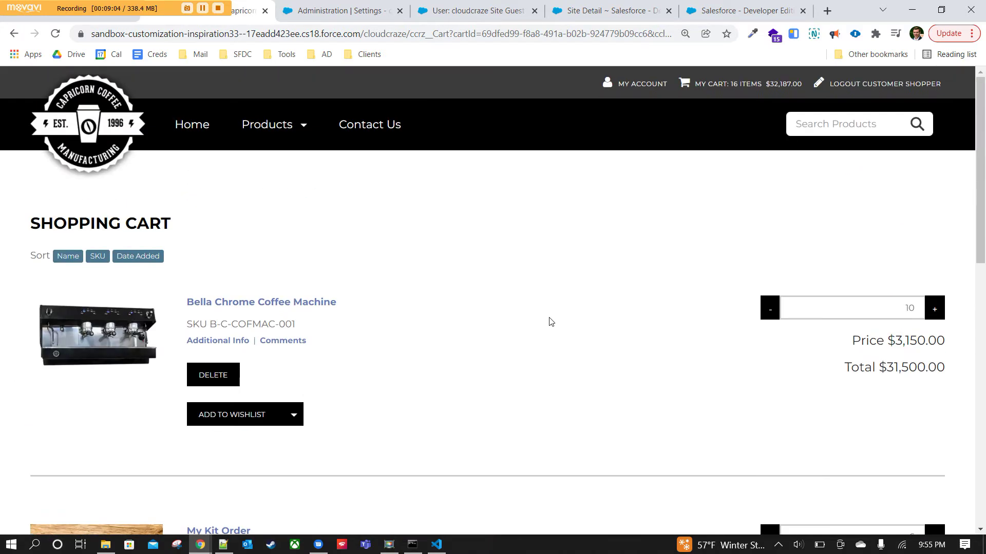
pyautogui.scroll(-3, 286, 251)
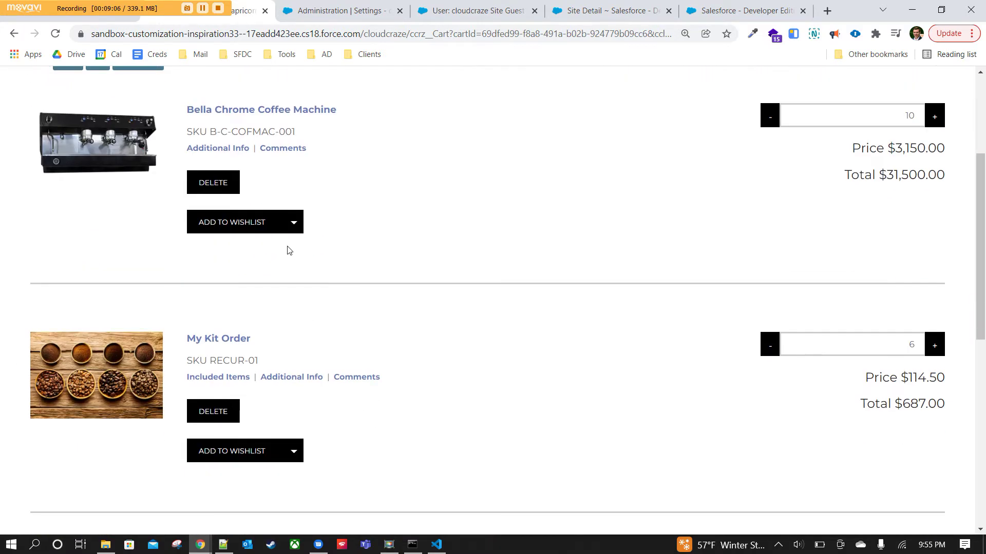
# Create a new wishlist template and add the Bella Chrome Coffee Machine and My Kit Order to it.
pyautogui.click(298, 224)
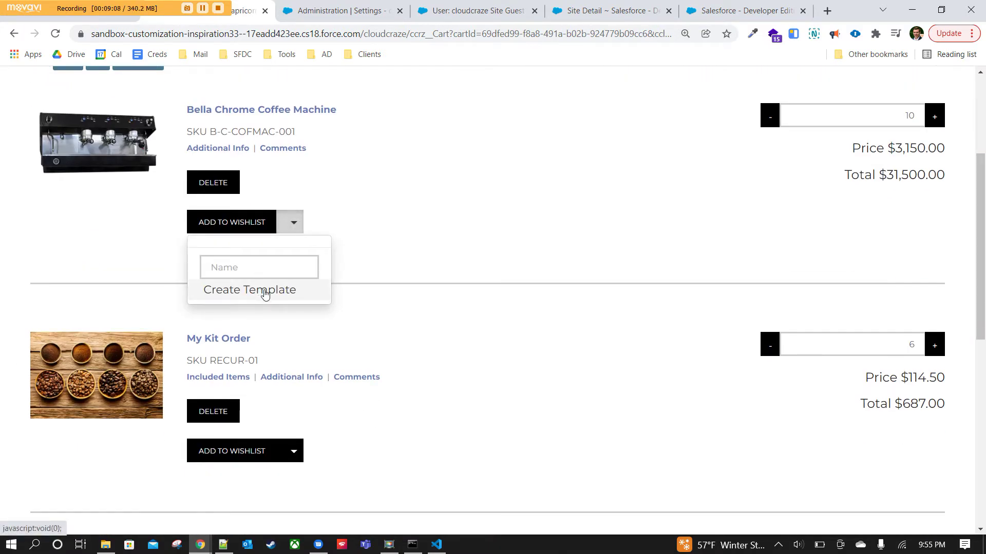
pyautogui.click(265, 291)
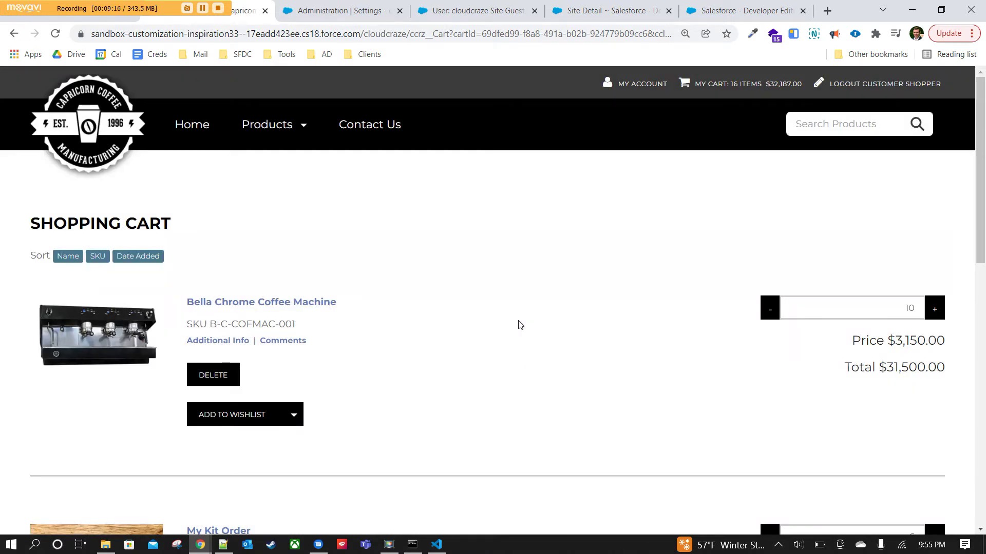
pyautogui.scroll(-7, 518, 324)
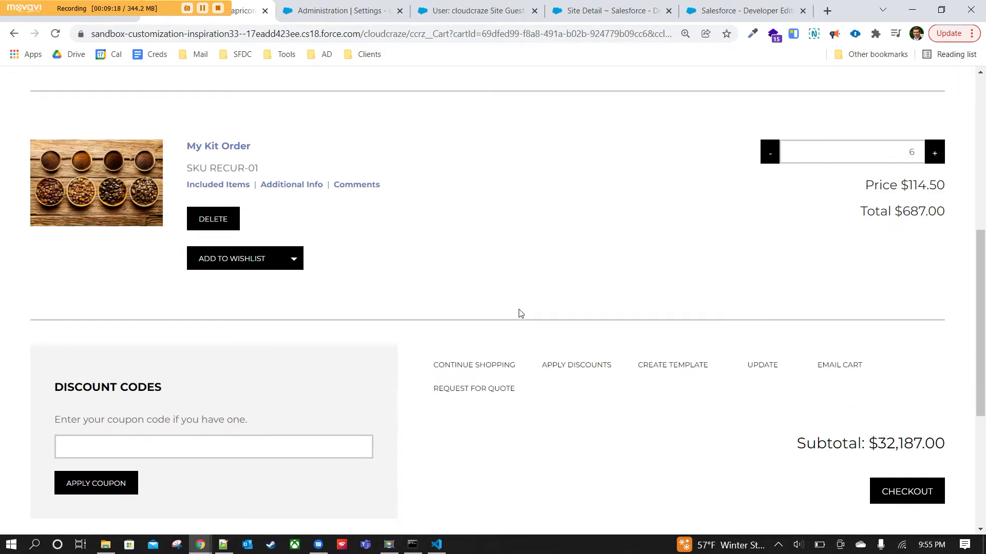
pyautogui.scroll(-5, 499, 298)
pyautogui.scroll(12, 501, 300)
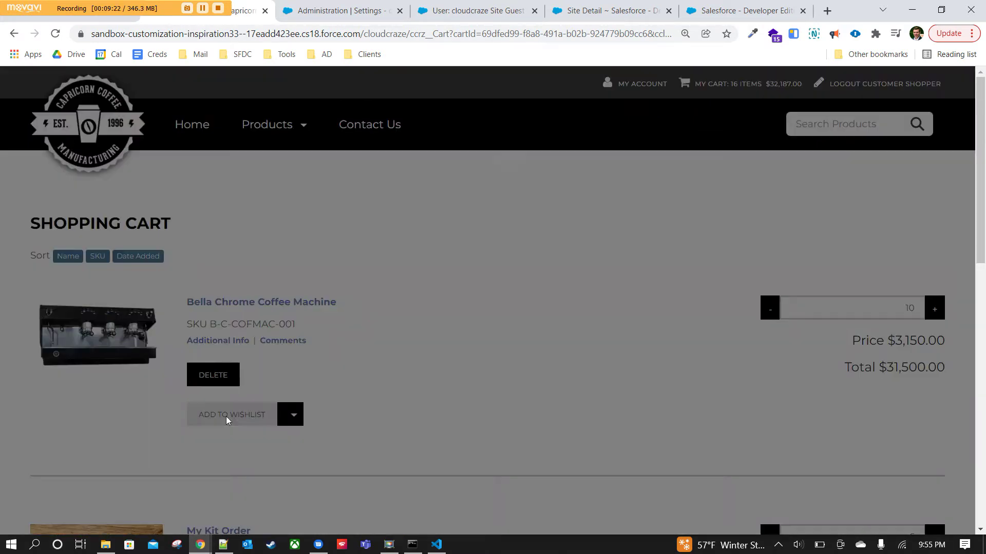
pyautogui.click(226, 416)
pyautogui.scroll(-5, 499, 364)
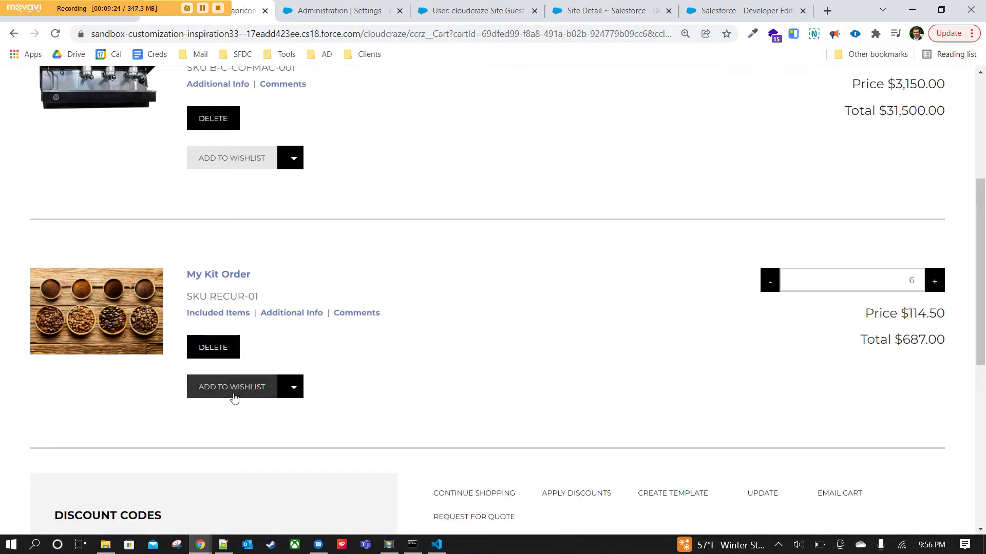
pyautogui.click(234, 393)
pyautogui.scroll(5, 532, 369)
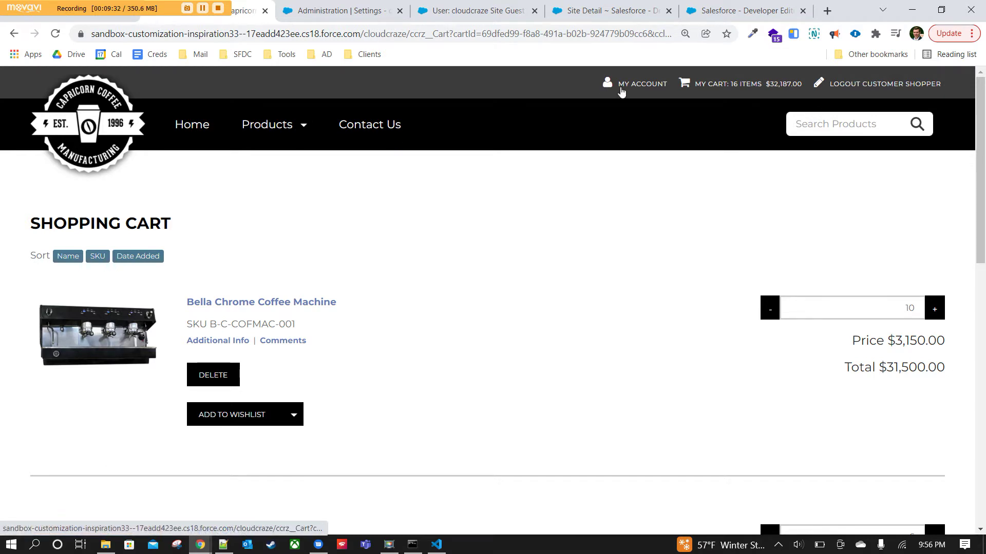
# Open the My Account profile and make the user information fields editable.
pyautogui.click(628, 86)
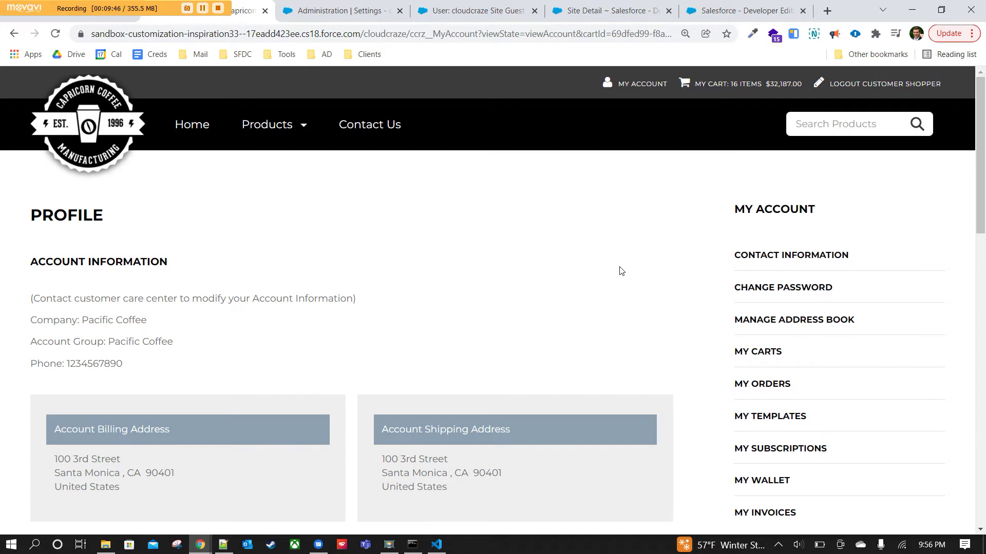
pyautogui.scroll(-3, 462, 289)
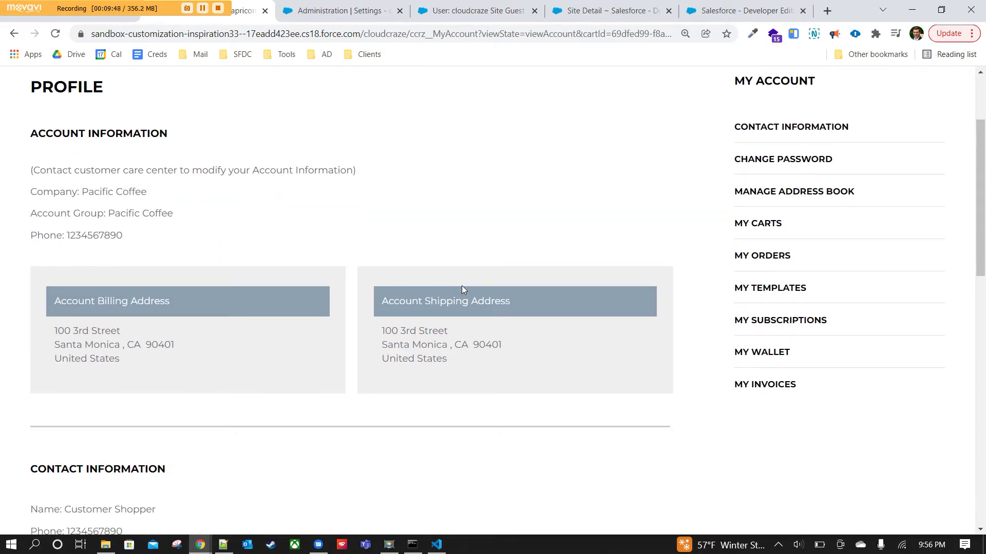
pyautogui.scroll(-8, 461, 285)
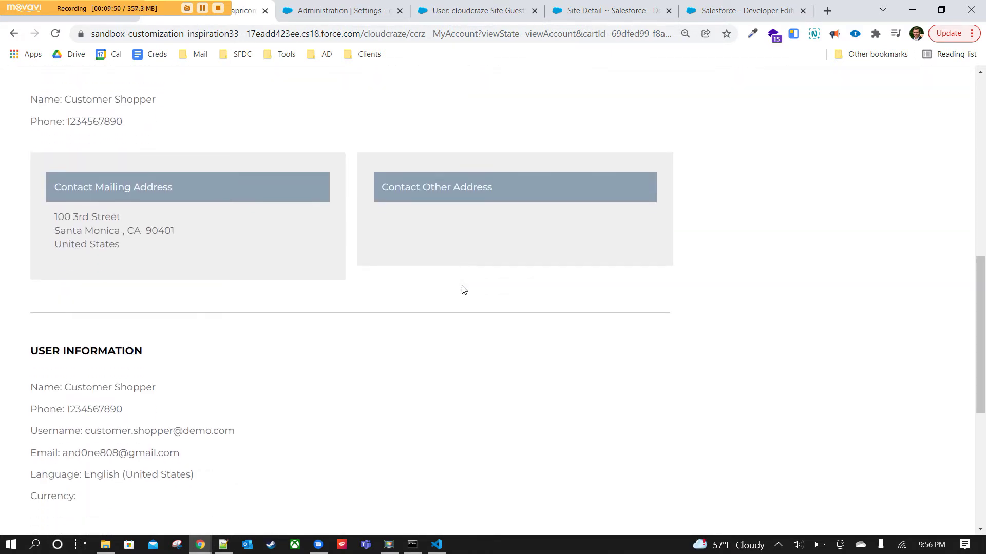
pyautogui.scroll(-3, 462, 290)
pyautogui.click(101, 418)
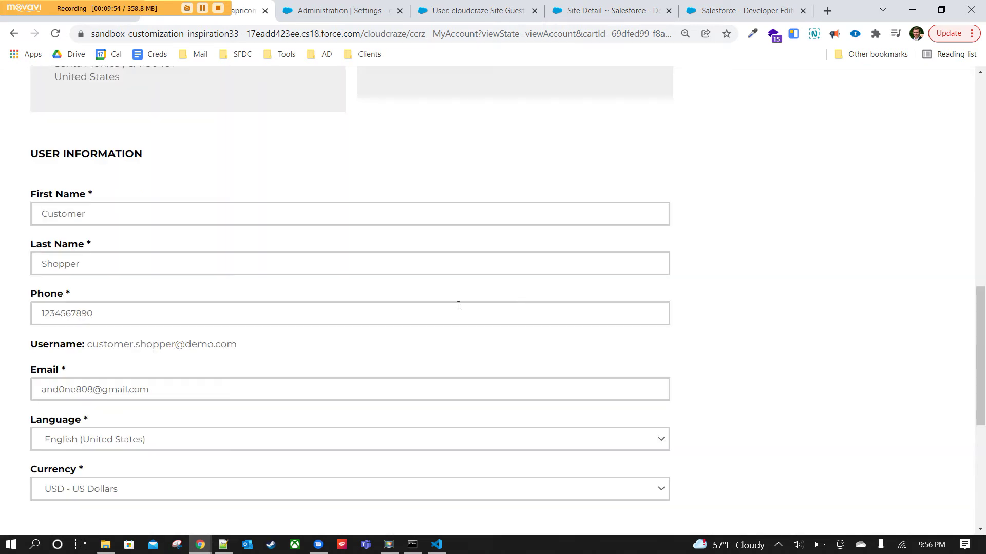
# Go to Manage Address Book, which shows no saved addresses.
pyautogui.scroll(-2, 231, 398)
pyautogui.scroll(4, 231, 398)
pyautogui.scroll(11, 146, 414)
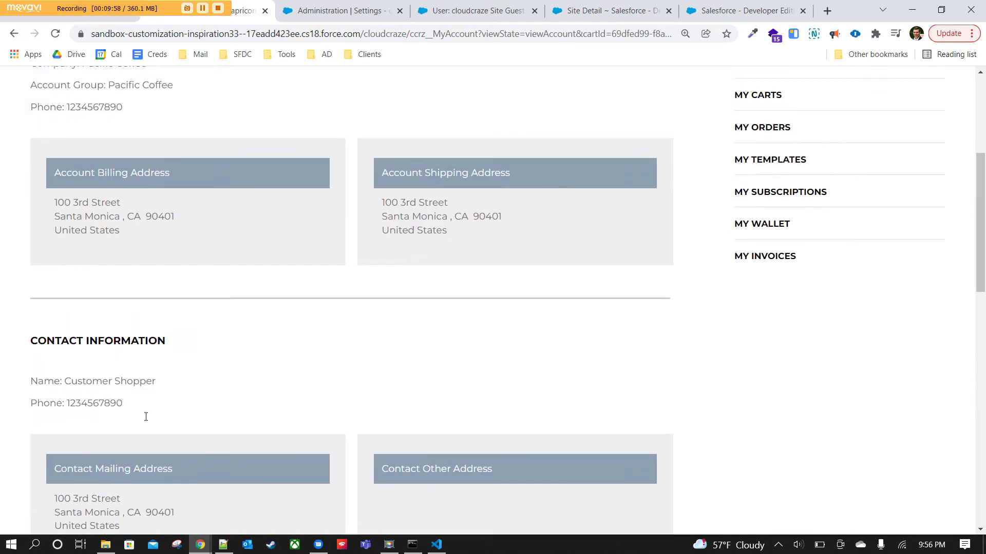
pyautogui.scroll(1, 517, 433)
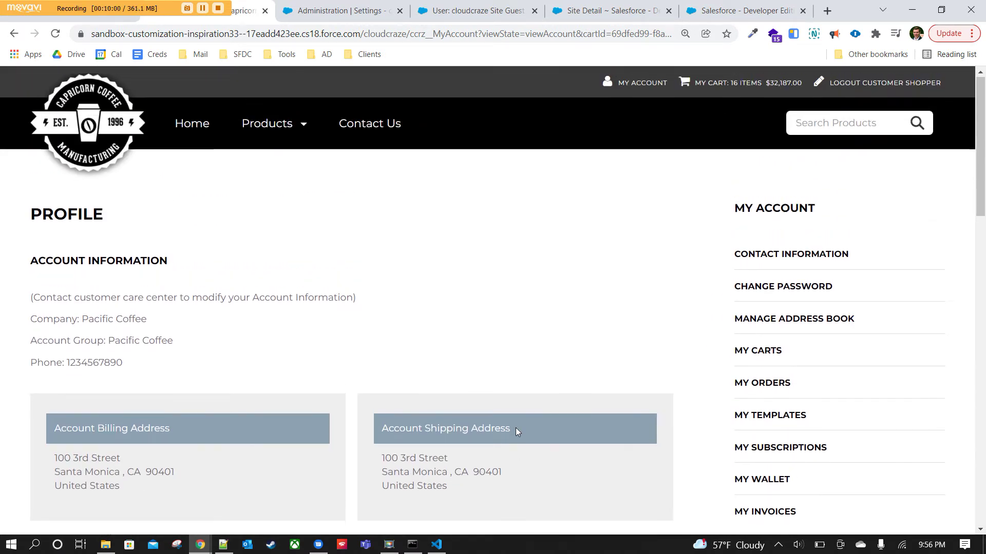
pyautogui.scroll(-2, 516, 433)
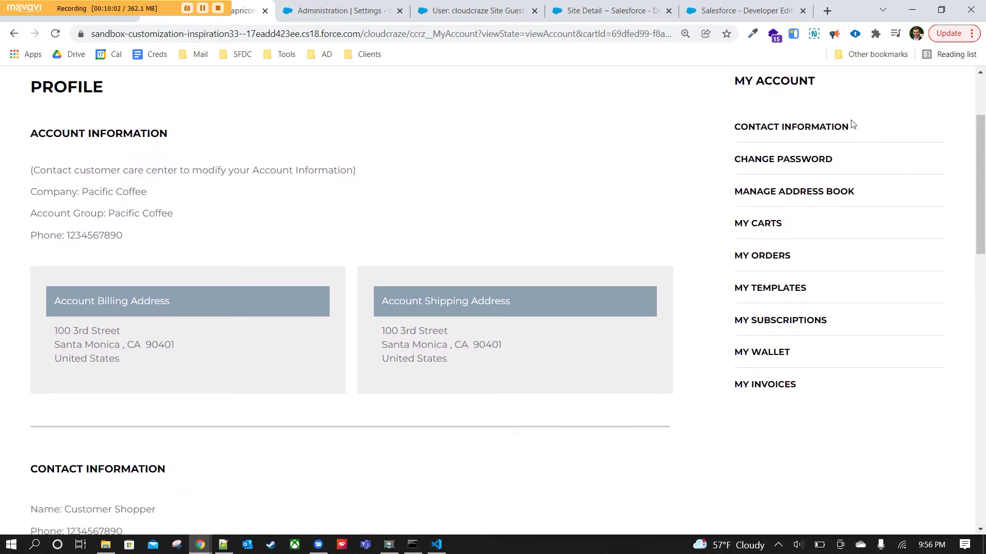
pyautogui.click(805, 194)
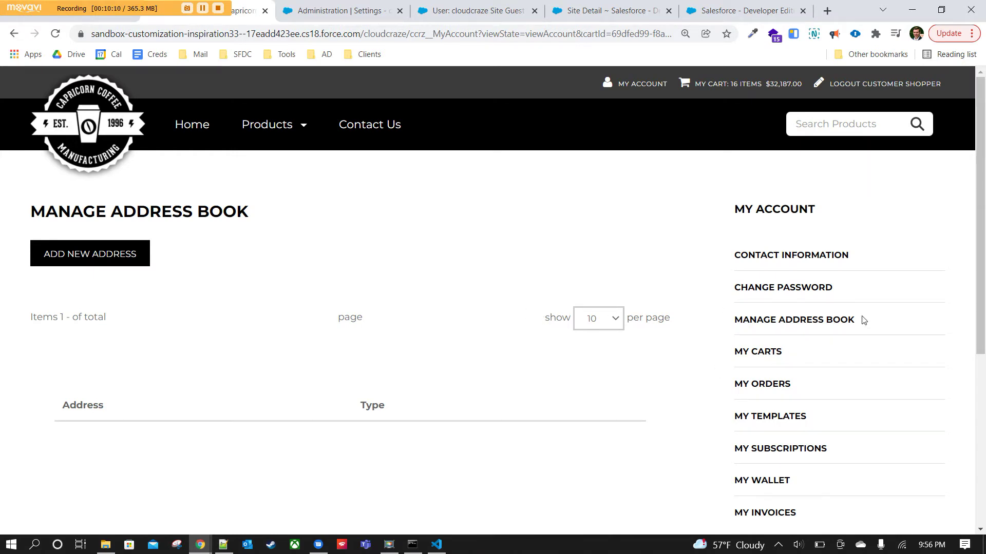
# Check My Carts (one New Cart at $32,187.00), then switch to My Templates.
pyautogui.scroll(-3, 803, 319)
pyautogui.click(768, 226)
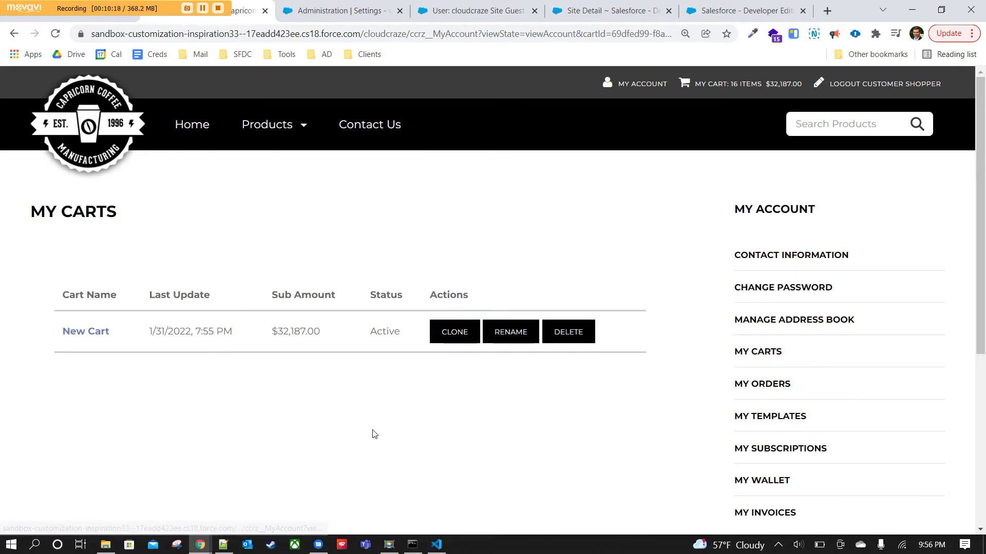
pyautogui.scroll(-1, 375, 434)
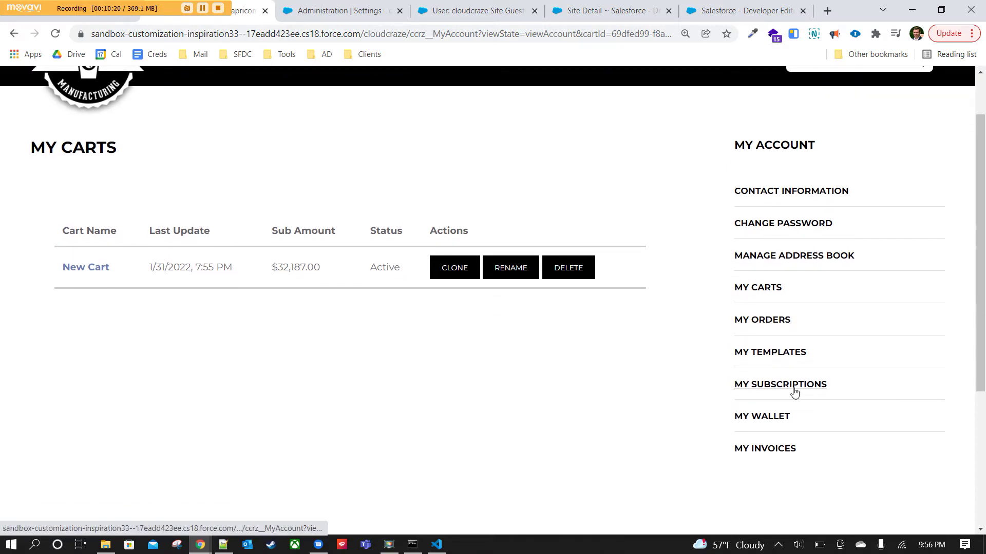
pyautogui.click(770, 352)
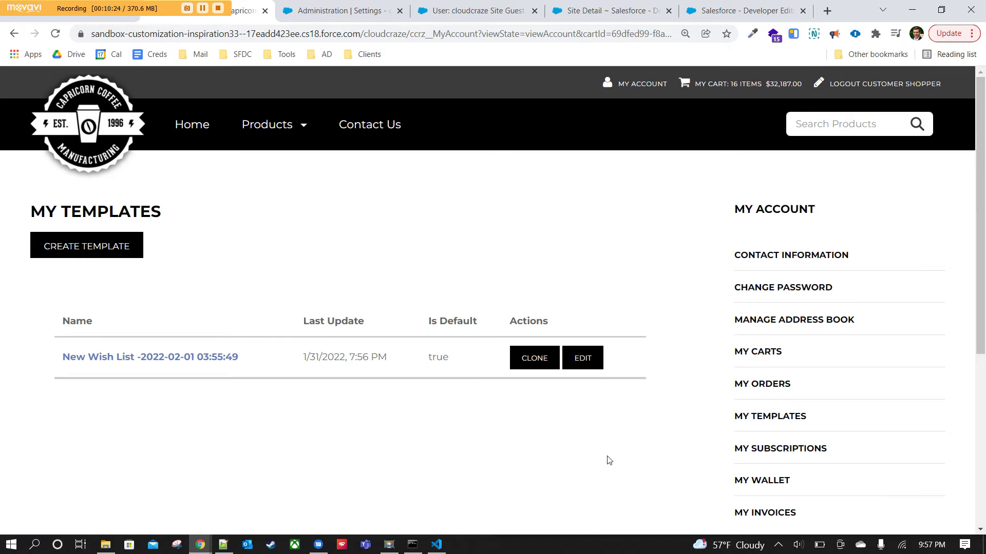
# Rename the new wish list after the shopper, give it the description 'My favorite', and save.
pyautogui.scroll(-3, 456, 465)
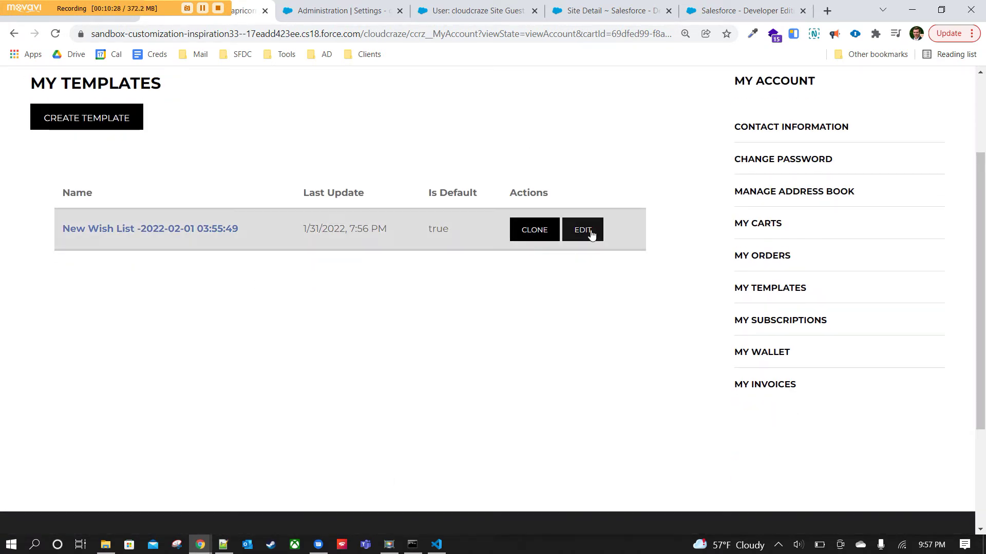
pyautogui.click(583, 230)
pyautogui.tripleClick(561, 205)
pyautogui.write("Andrew's Wishlist")
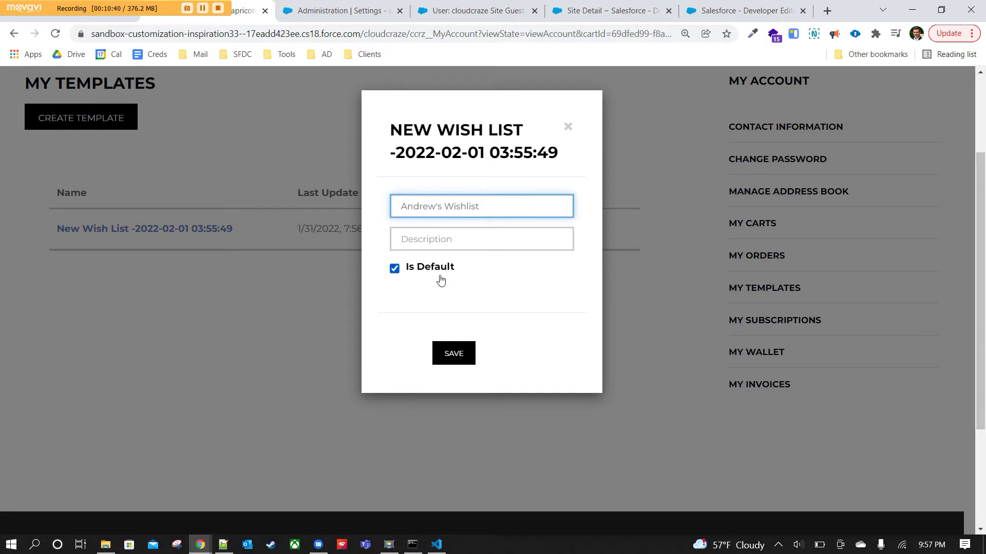
pyautogui.click(480, 243)
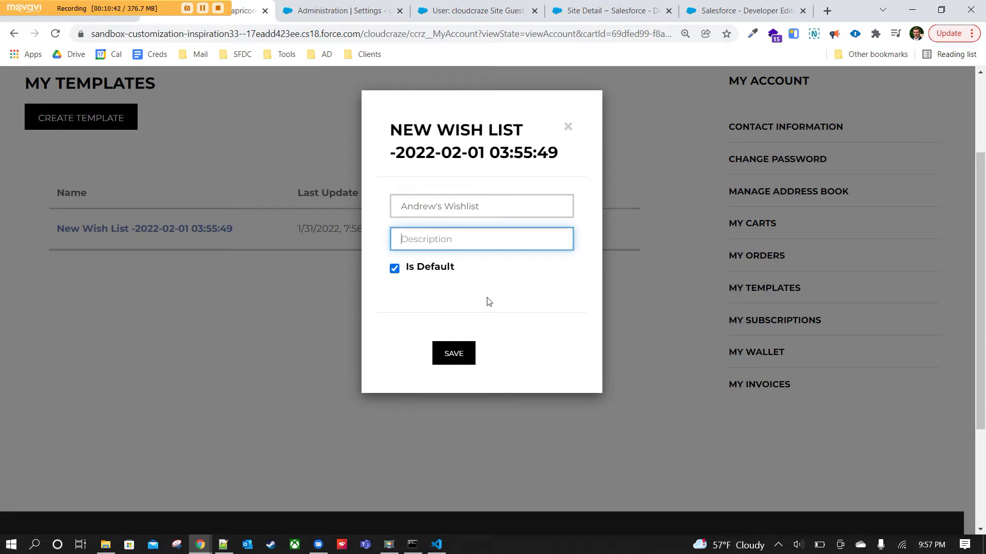
pyautogui.write('My favorite stuff')
pyautogui.click(457, 358)
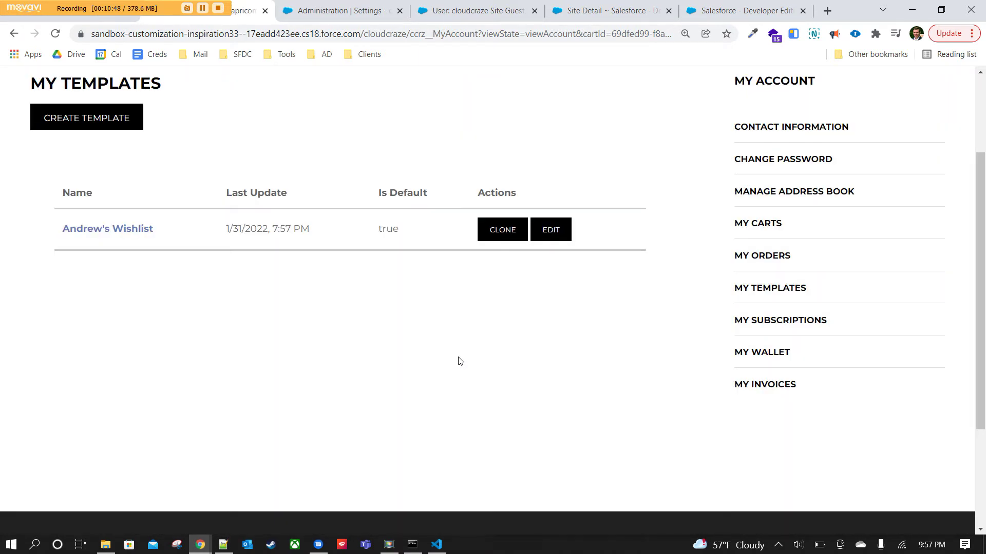
# Clone the default wish list template and reorder the storefront tab while the page processes.
pyautogui.click(506, 229)
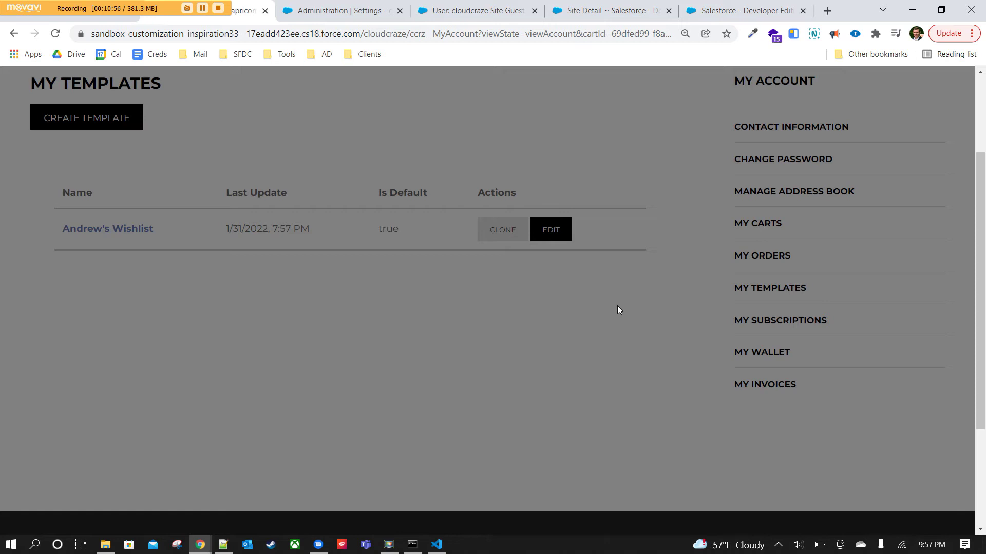
pyautogui.scroll(3, 479, 297)
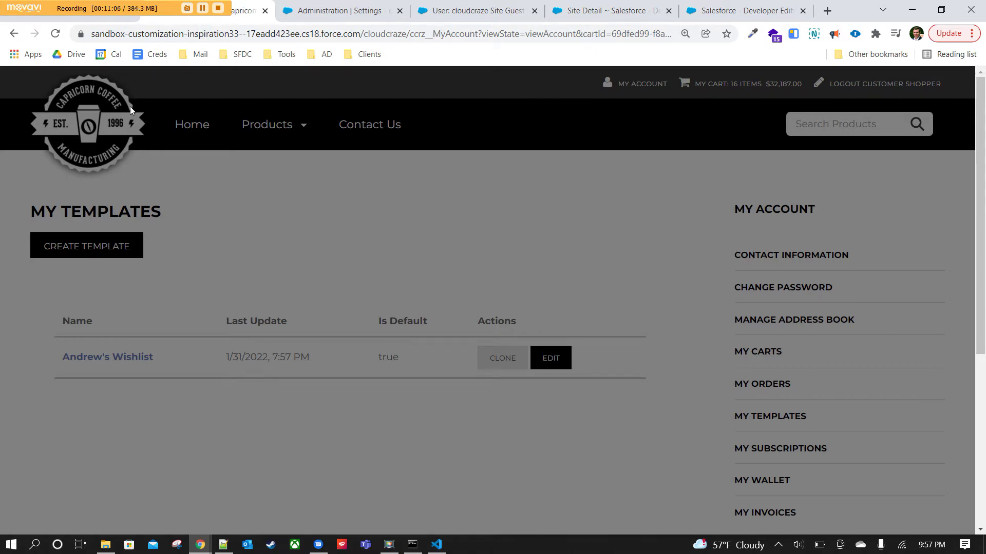
pyautogui.scroll(-5, 541, 368)
pyautogui.scroll(4, 640, 384)
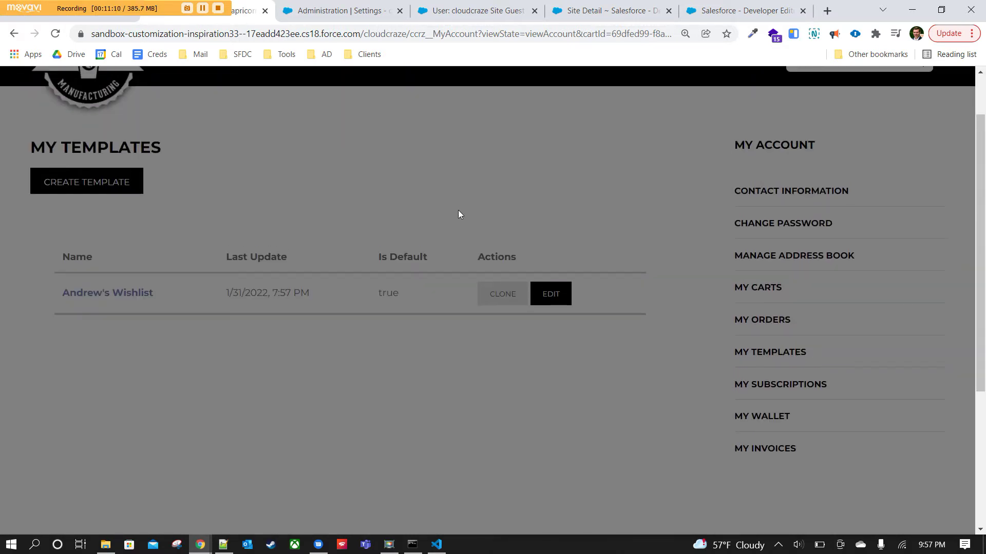
pyautogui.moveTo(249, 15); pyautogui.dragTo(345, 20)
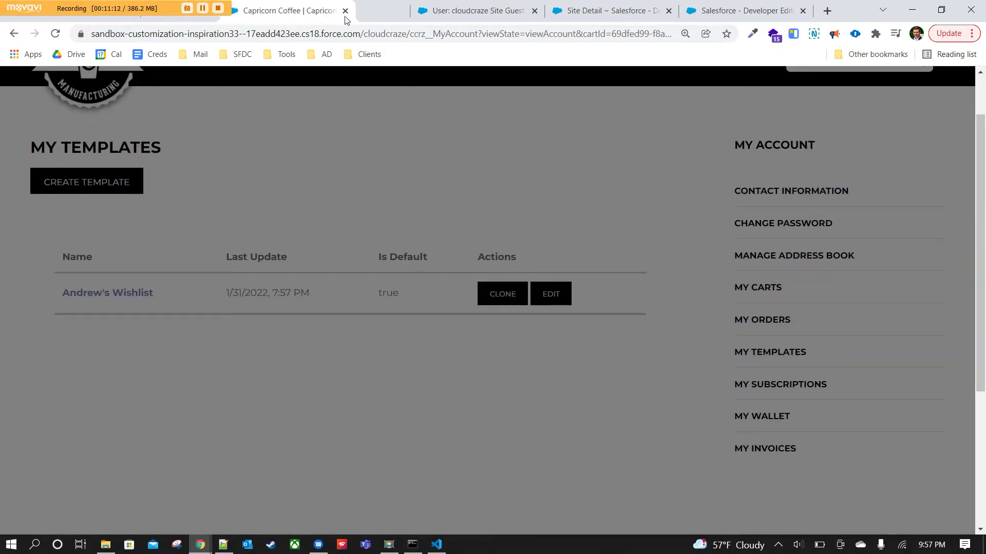
# Check the stuck page's Console errors in DevTools, then close DevTools and reload the page.
pyautogui.rightClick(461, 387)
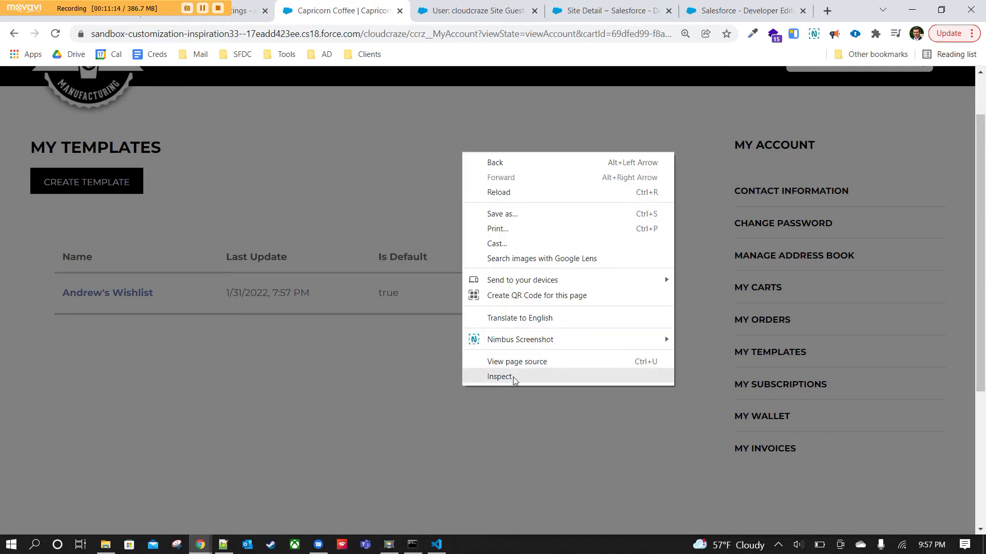
pyautogui.click(513, 377)
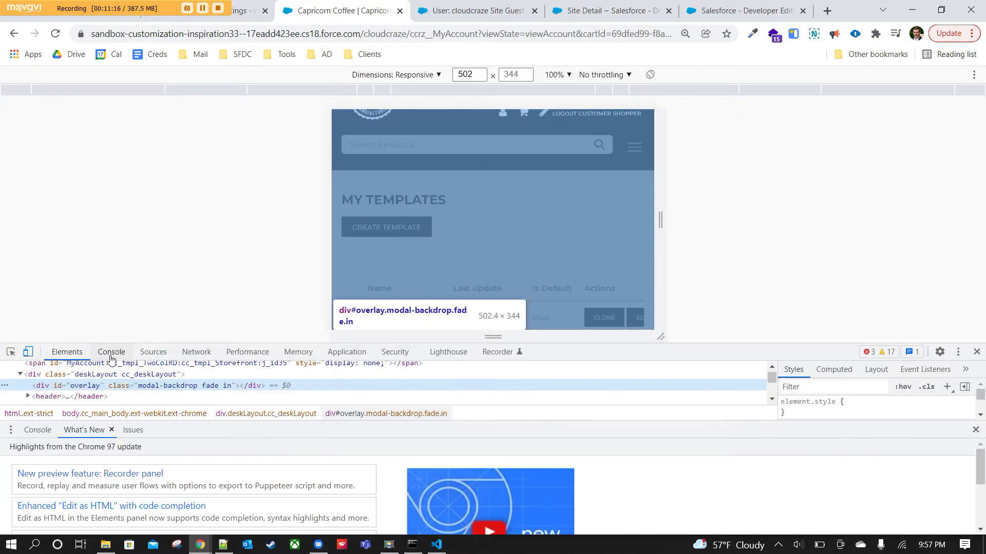
pyautogui.click(111, 353)
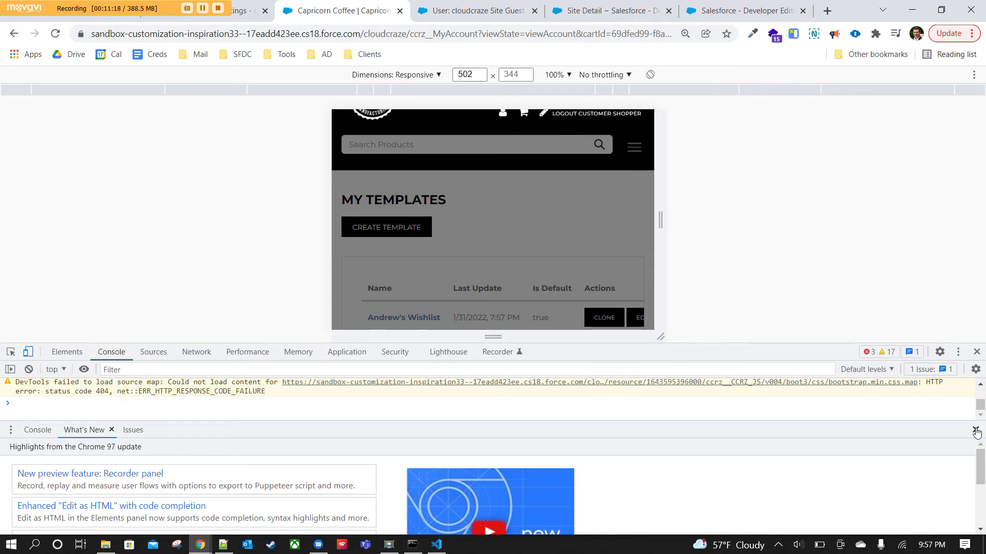
pyautogui.click(976, 430)
pyautogui.scroll(4, 123, 436)
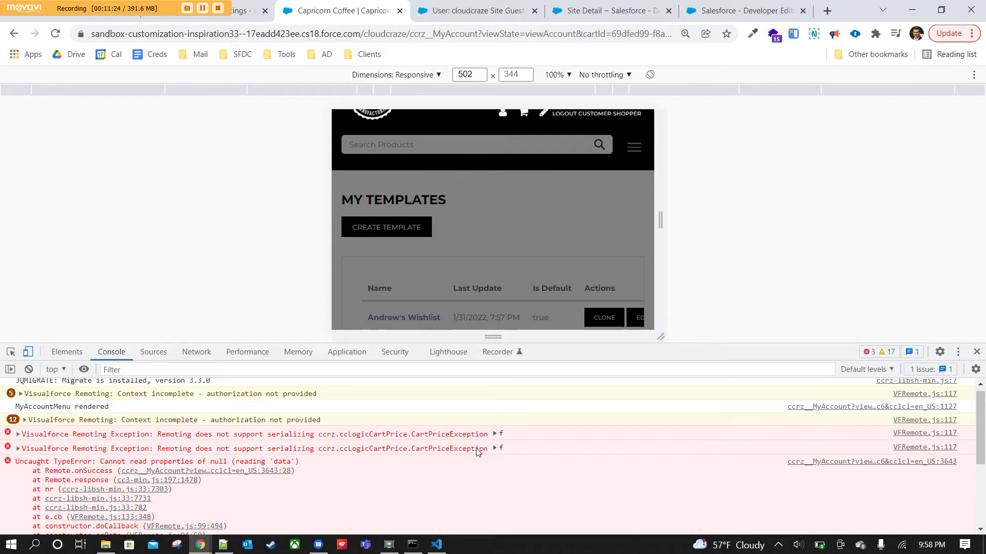
pyautogui.click(976, 352)
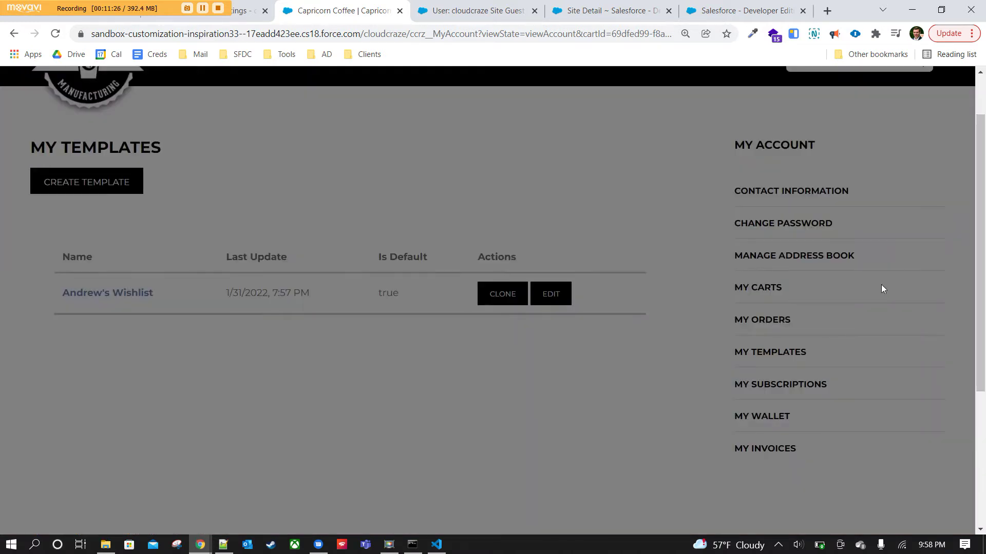
pyautogui.click(55, 34)
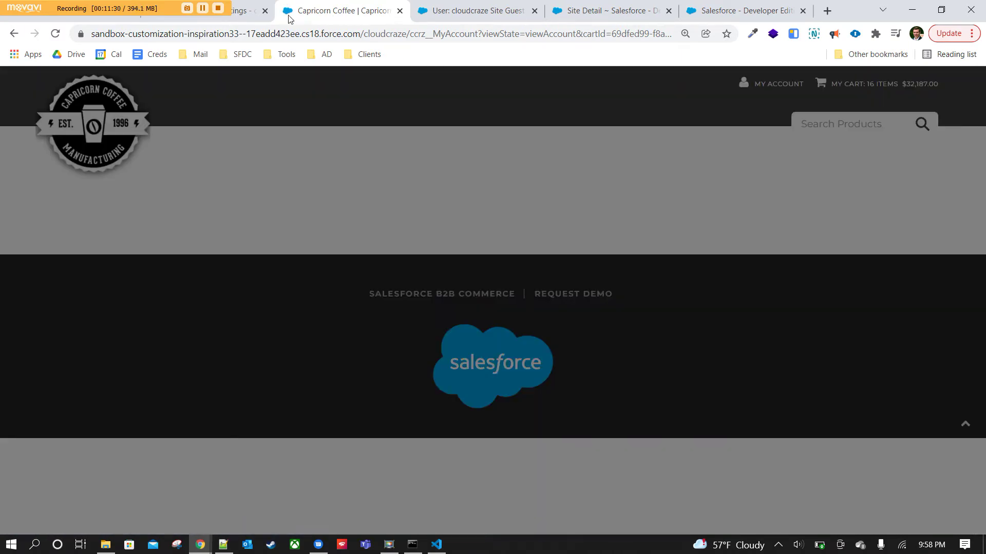
# Return to My Templates and open the wish list template's details.
pyautogui.scroll(-4, 515, 209)
pyautogui.scroll(3, 508, 218)
pyautogui.scroll(1, 501, 228)
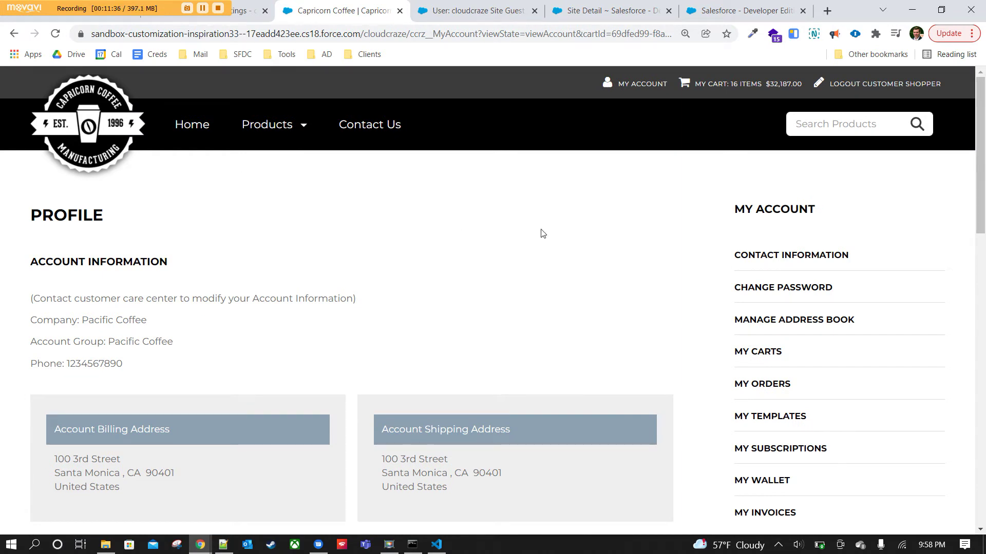
pyautogui.click(739, 354)
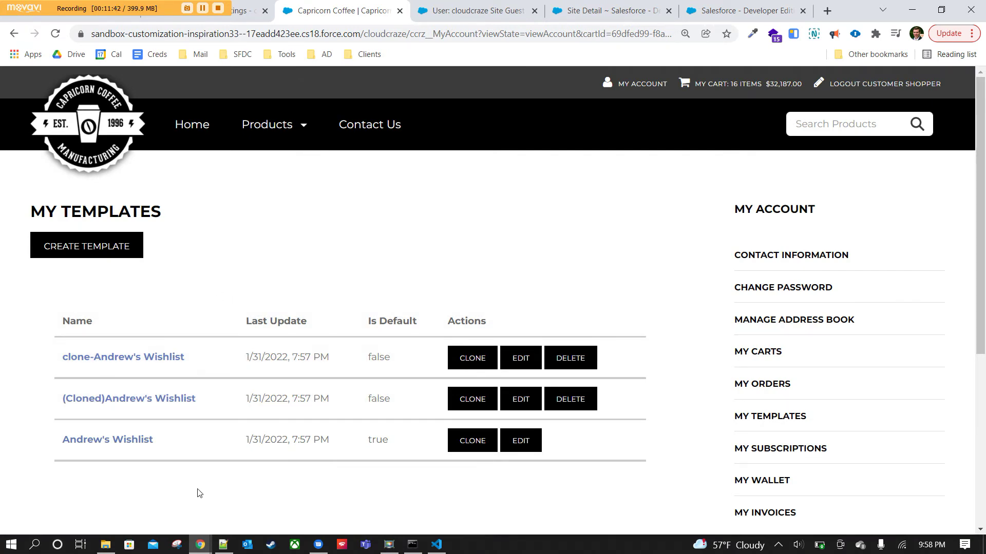
pyautogui.click(94, 444)
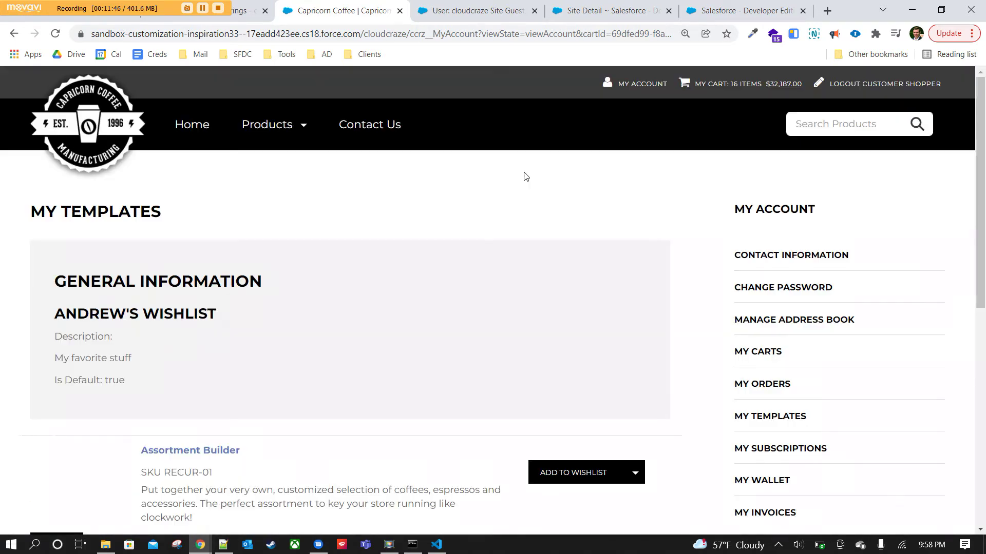
# Review its Assortment Builder and Bella Chrome Coffee Machine items, then go to My Wallet.
pyautogui.scroll(-5, 516, 359)
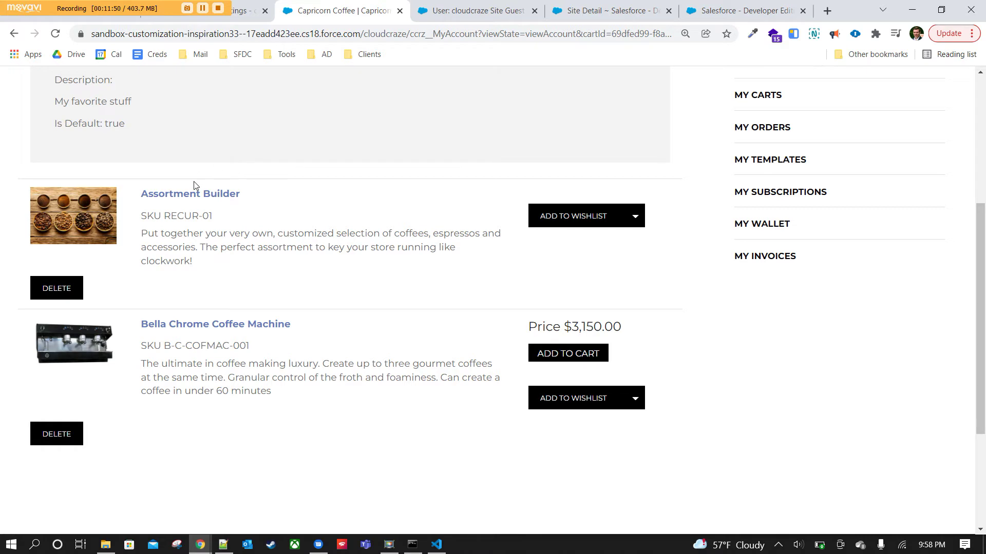
pyautogui.moveTo(263, 196); pyautogui.dragTo(122, 192)
pyautogui.click(329, 297)
pyautogui.moveTo(332, 331); pyautogui.dragTo(136, 324)
pyautogui.click(349, 457)
pyautogui.scroll(3, 376, 493)
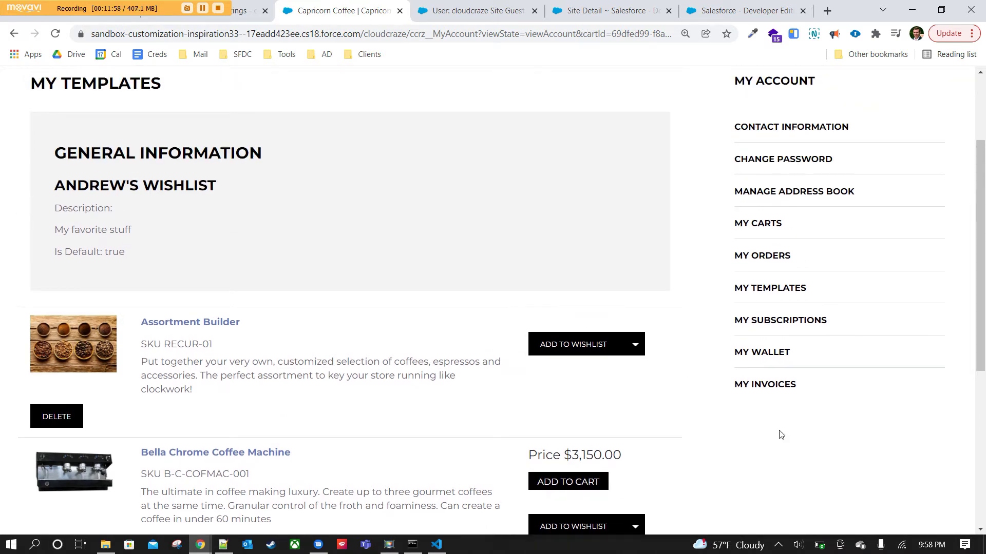
pyautogui.click(772, 355)
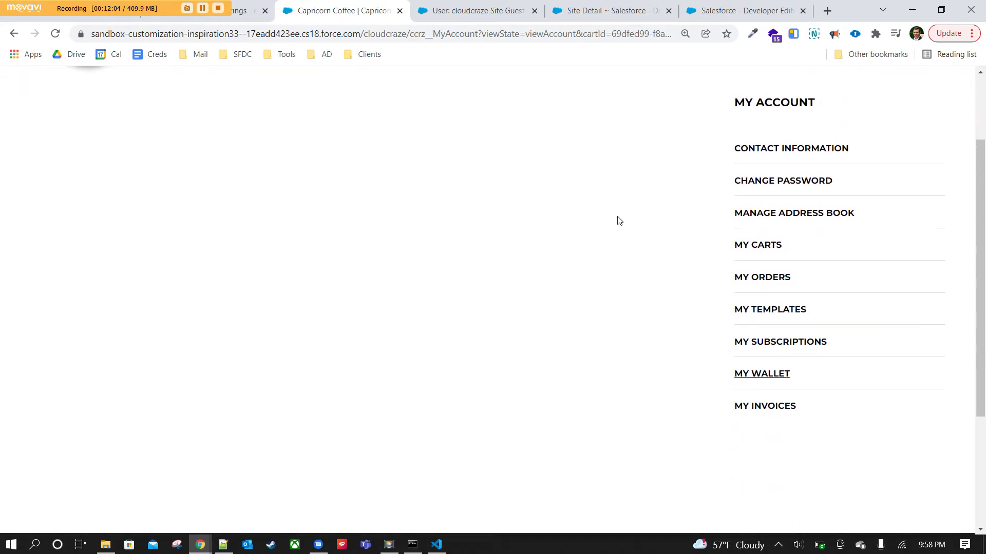
# Open a new Purchase Order payment method form, then go back without saving it.
pyautogui.click(160, 245)
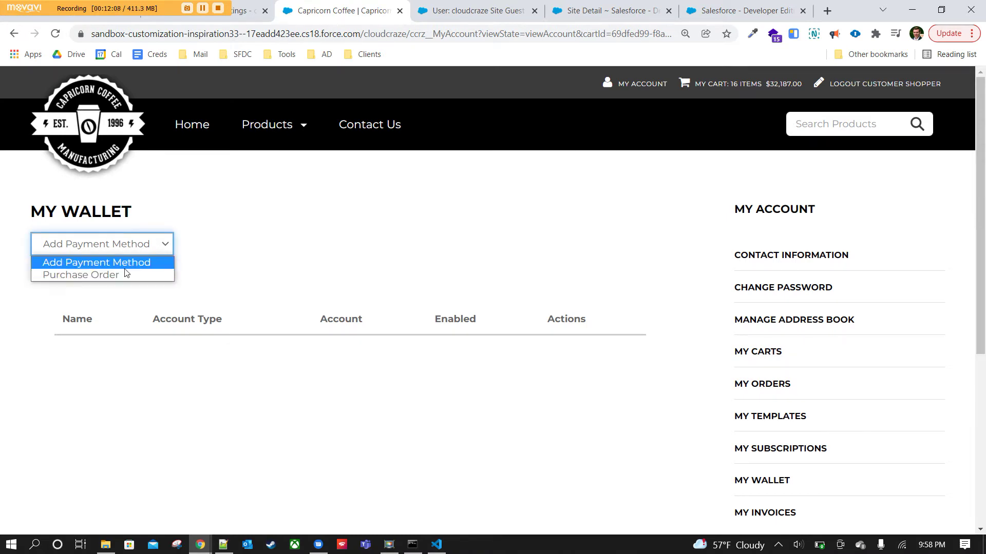
pyautogui.click(114, 279)
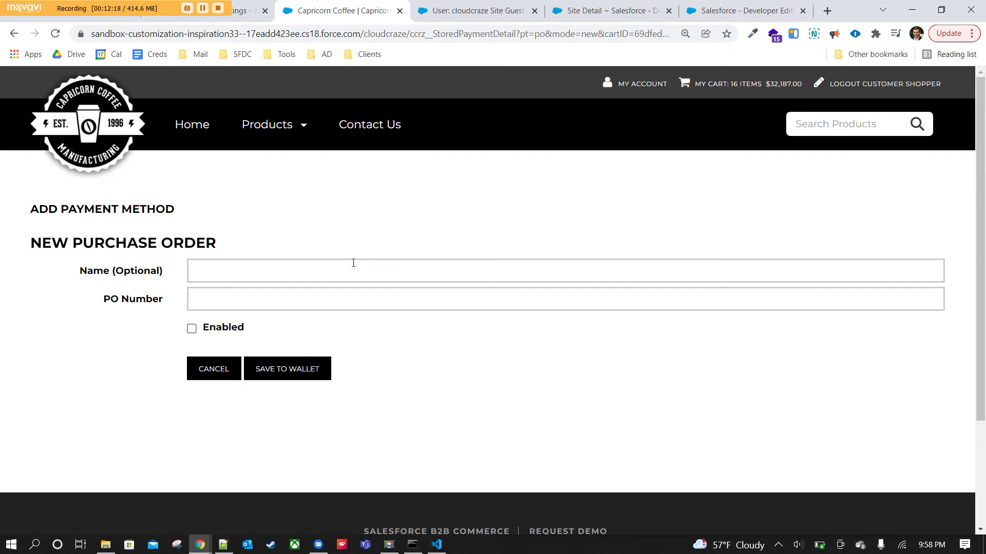
pyautogui.click(15, 33)
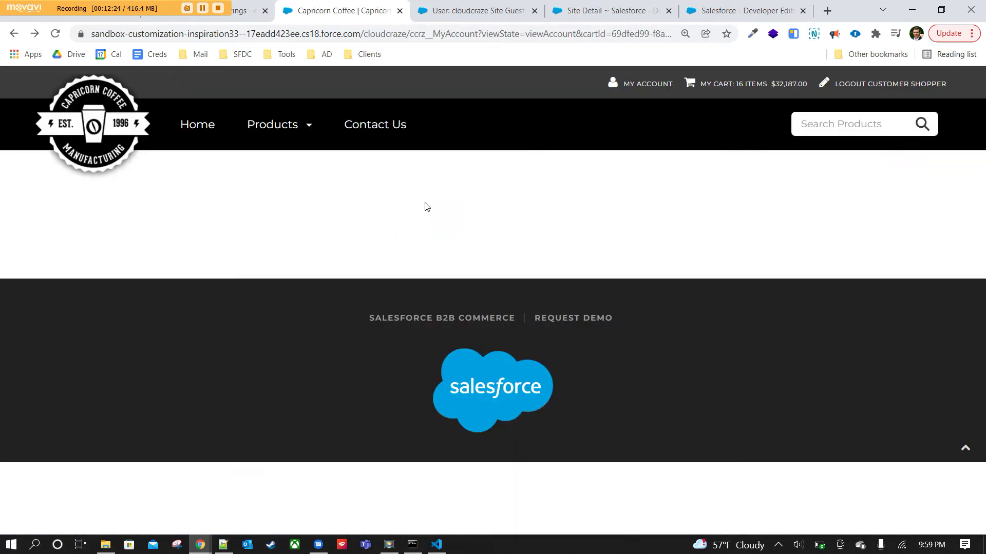
# Open All Products from the Products menu and browse the 36-product grid, returning to the top.
pyautogui.scroll(-2, 724, 303)
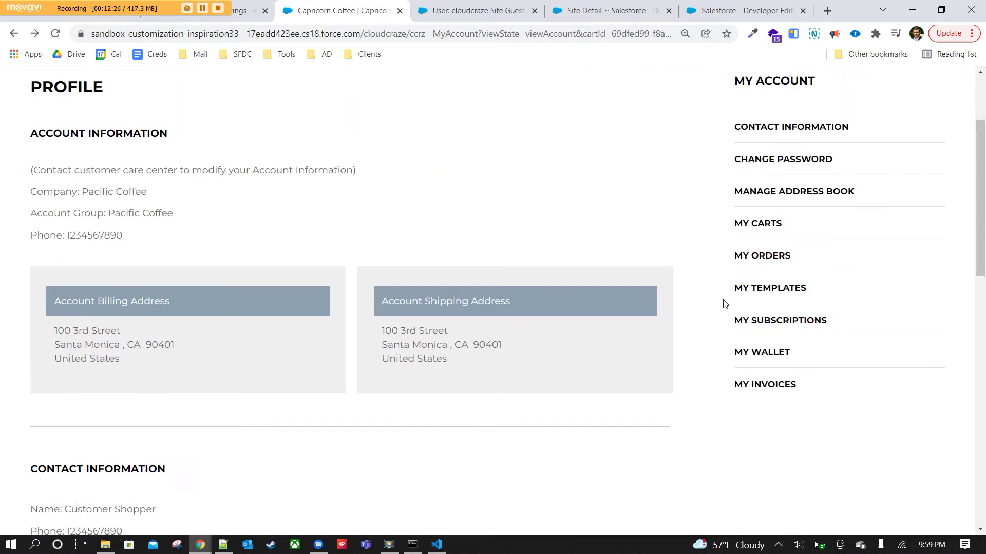
pyautogui.scroll(2, 722, 325)
pyautogui.moveTo(291, 130)
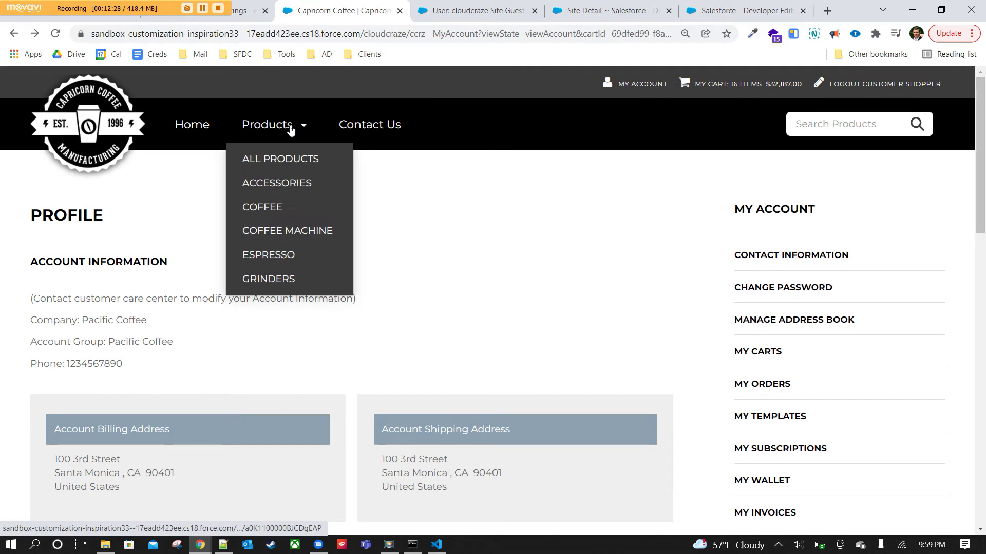
pyautogui.click(298, 168)
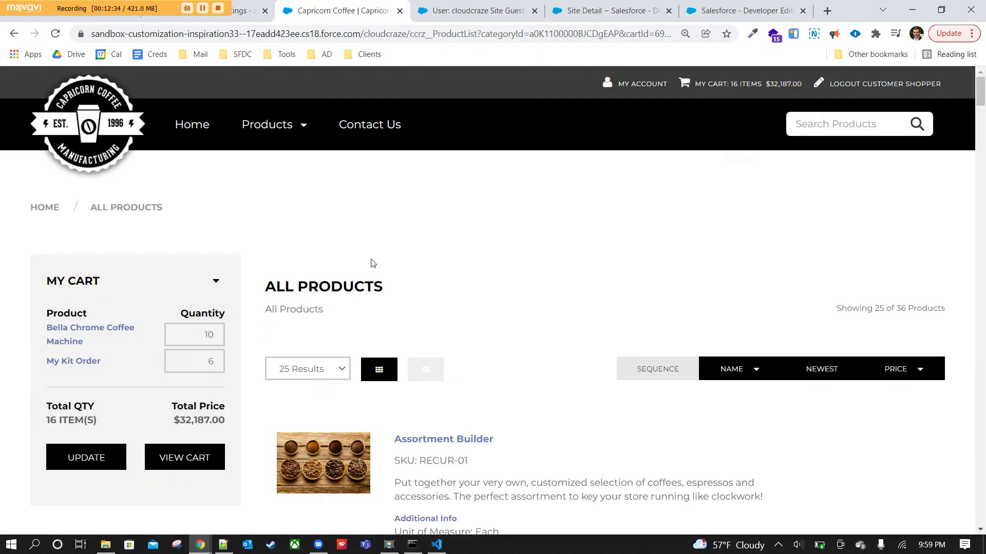
pyautogui.scroll(-2, 462, 205)
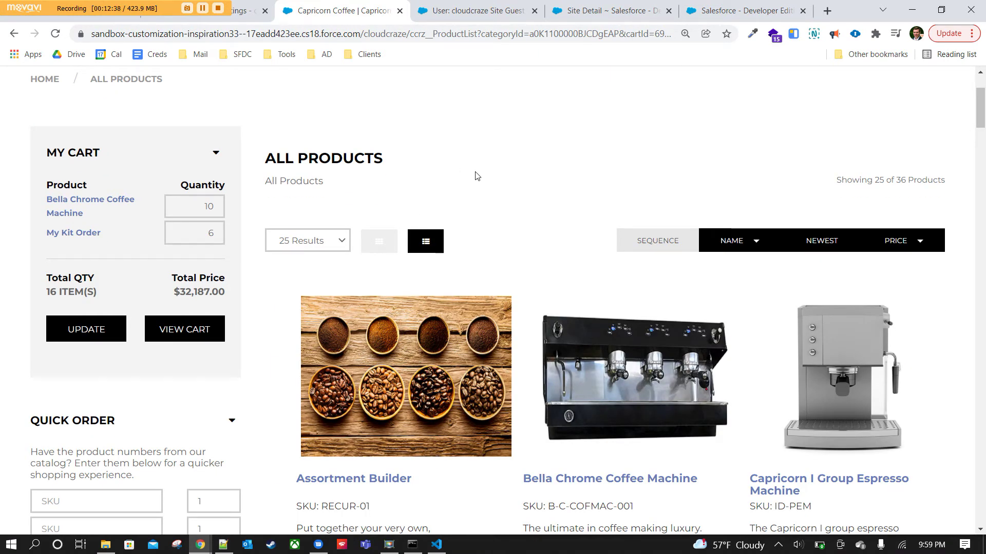
pyautogui.scroll(-10, 477, 176)
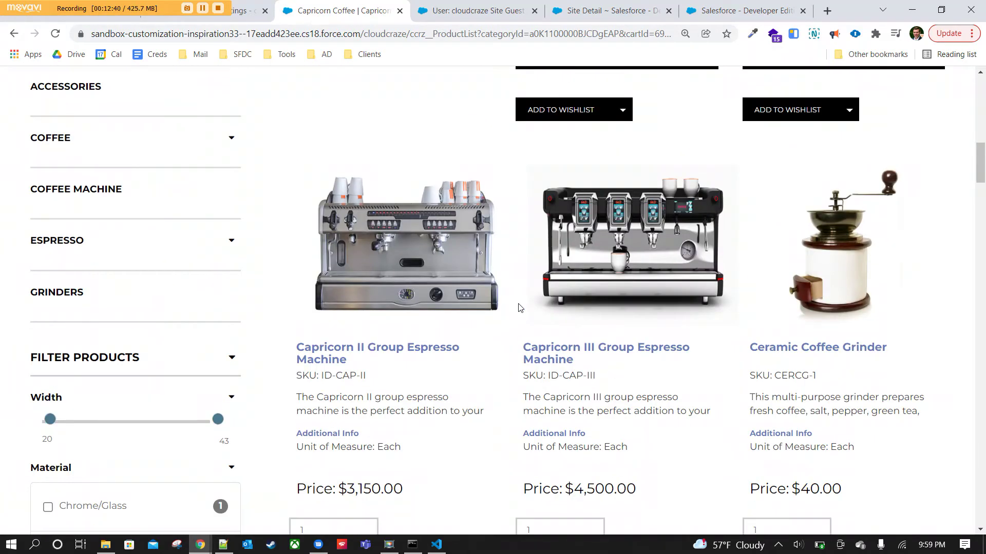
pyautogui.scroll(-7, 862, 355)
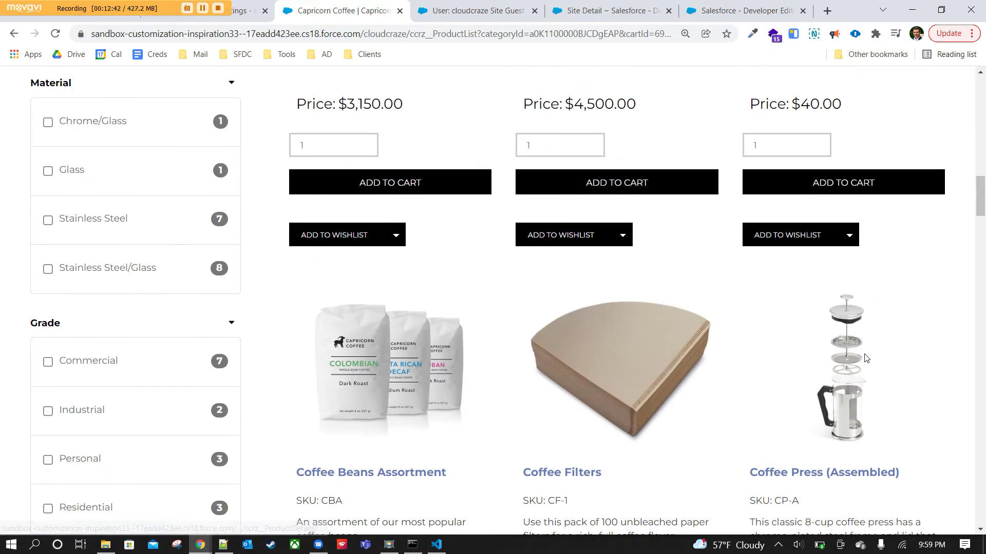
pyautogui.scroll(-8, 865, 358)
pyautogui.moveTo(982, 267); pyautogui.dragTo(983, 98)
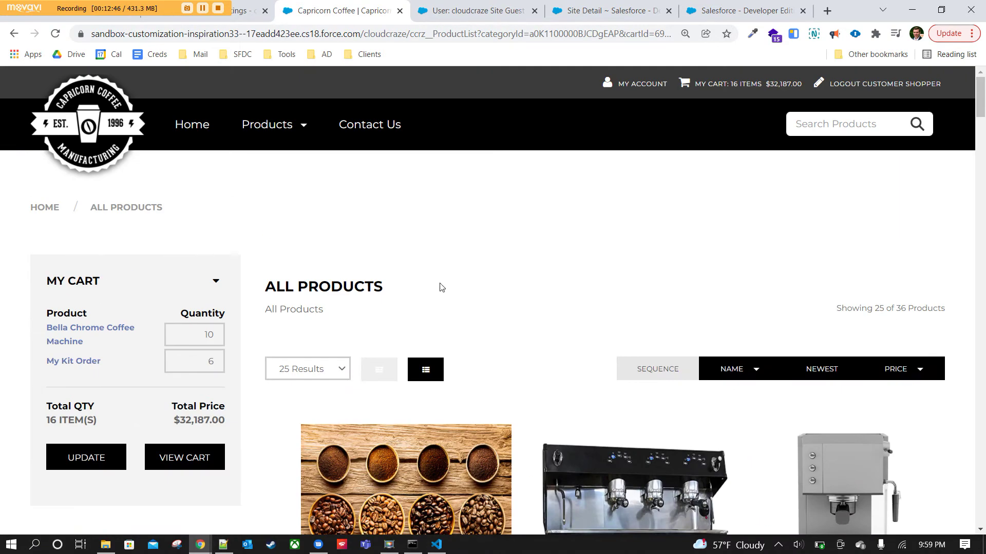
# Open My Cart, look over the coffee machine and kit items, and start checkout.
pyautogui.click(740, 87)
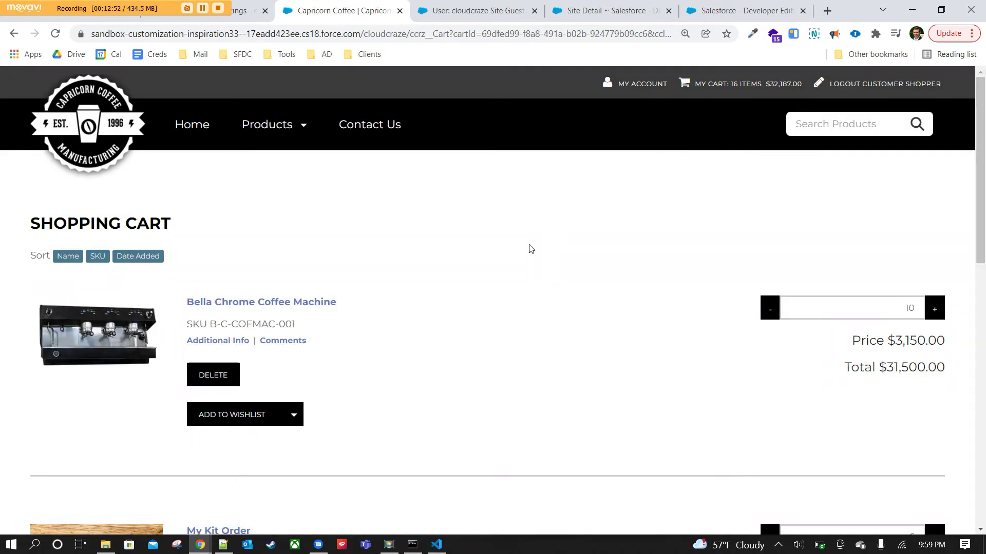
pyautogui.scroll(-5, 531, 249)
pyautogui.scroll(-3, 531, 249)
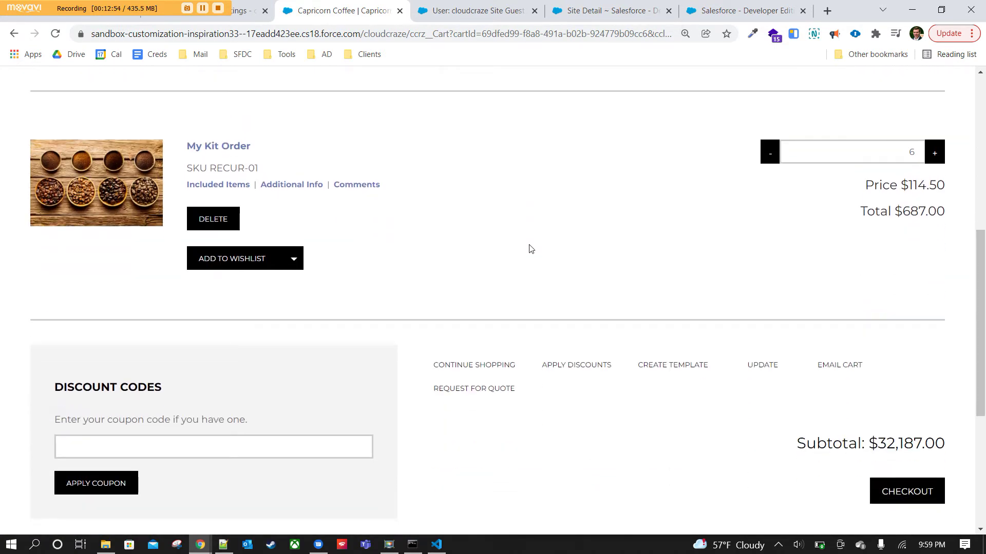
pyautogui.scroll(-4, 530, 249)
pyautogui.click(906, 301)
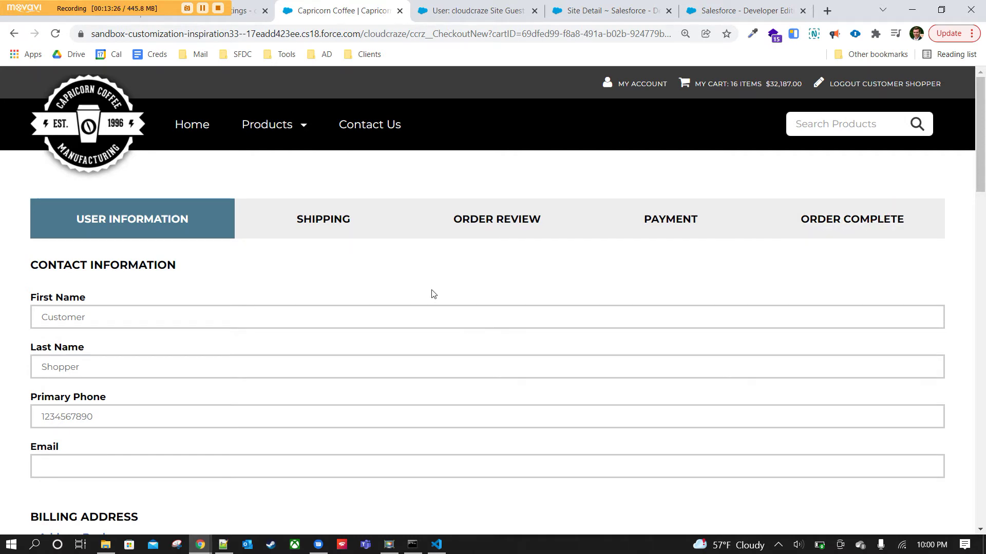
pyautogui.scroll(-1, 408, 285)
pyautogui.scroll(-3, 190, 204)
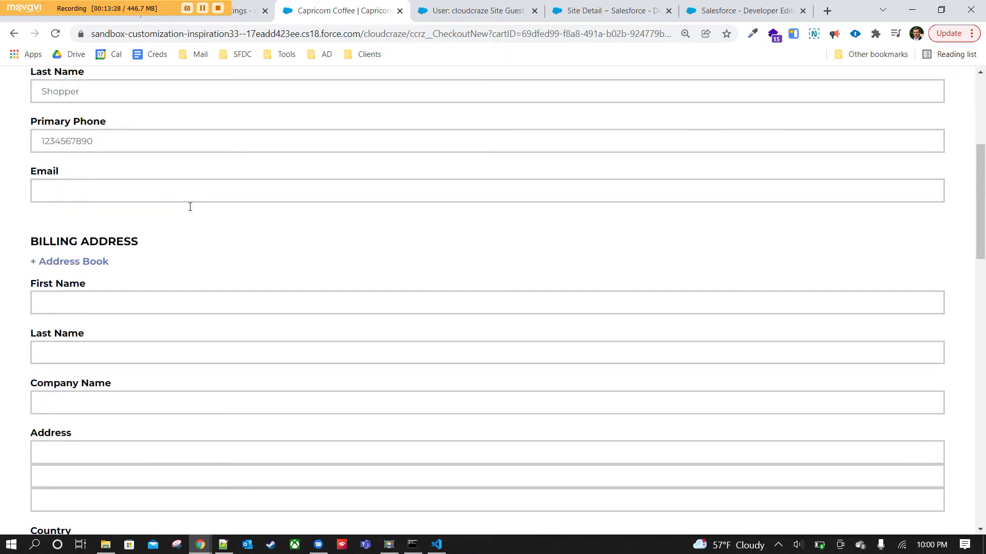
pyautogui.scroll(2, 190, 204)
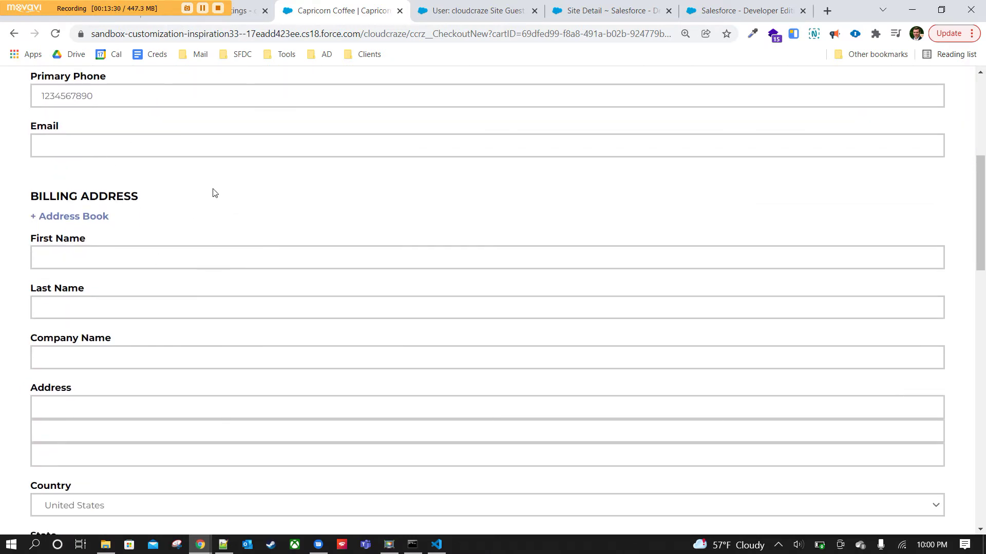
pyautogui.scroll(-10, 215, 193)
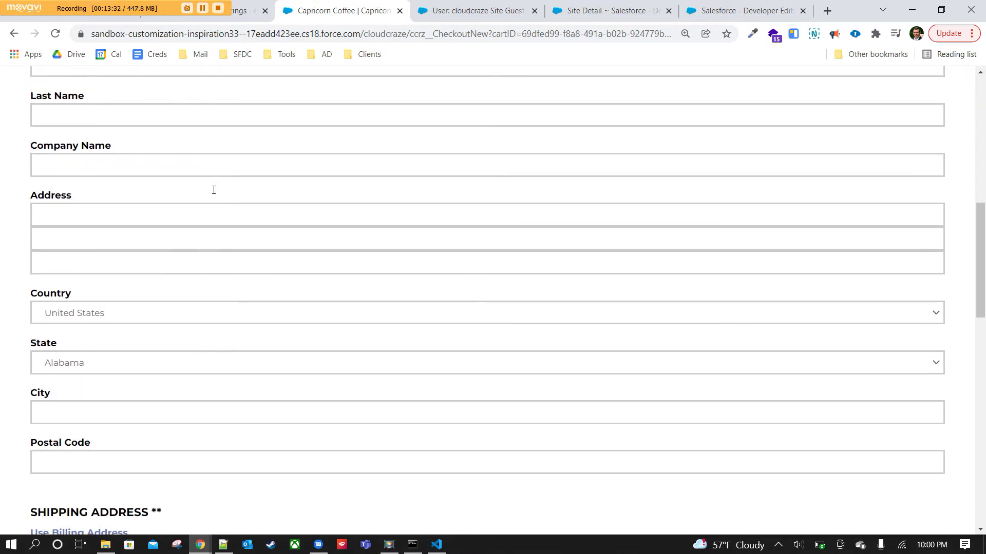
pyautogui.scroll(-1, 200, 206)
pyautogui.scroll(-4, 197, 209)
pyautogui.scroll(15, 198, 210)
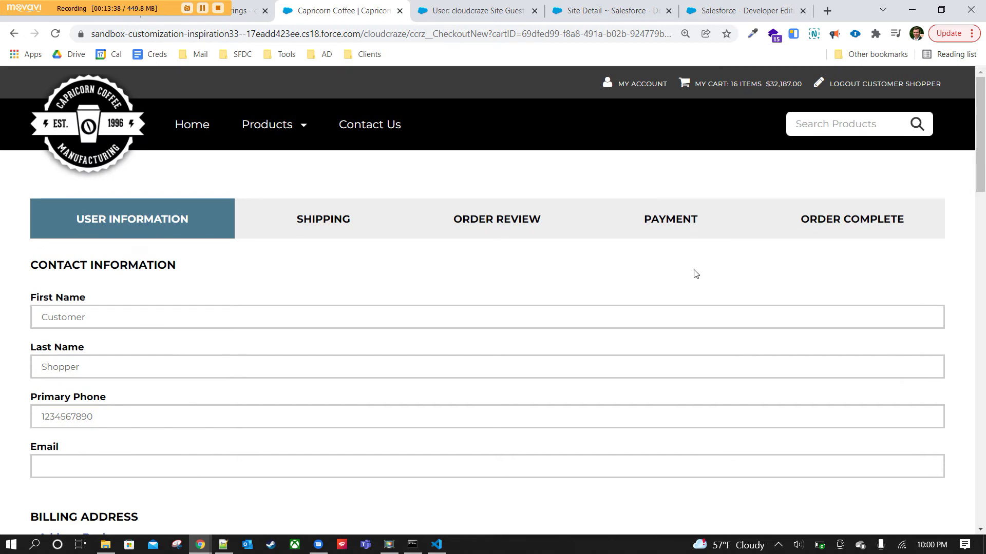
pyautogui.scroll(-9, 524, 329)
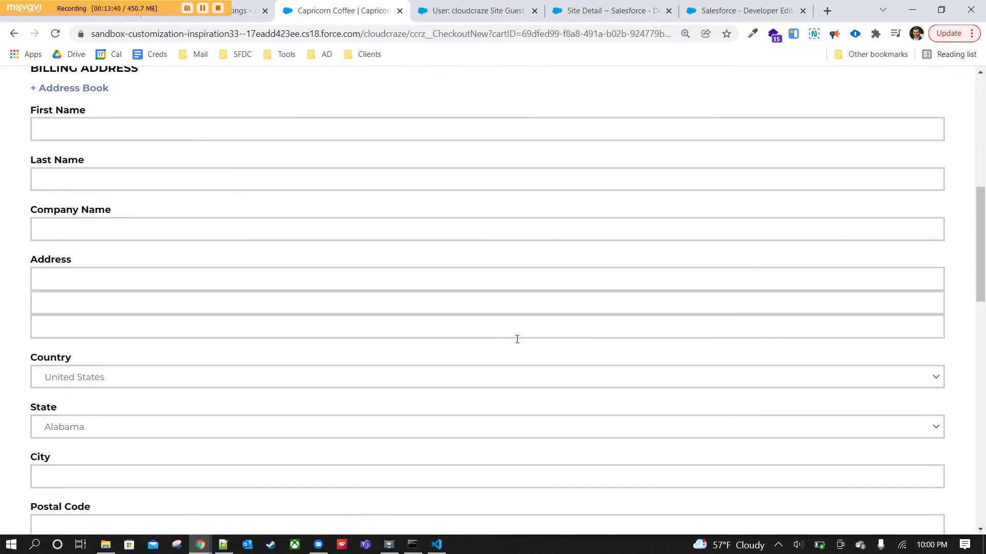
pyautogui.scroll(3, 106, 131)
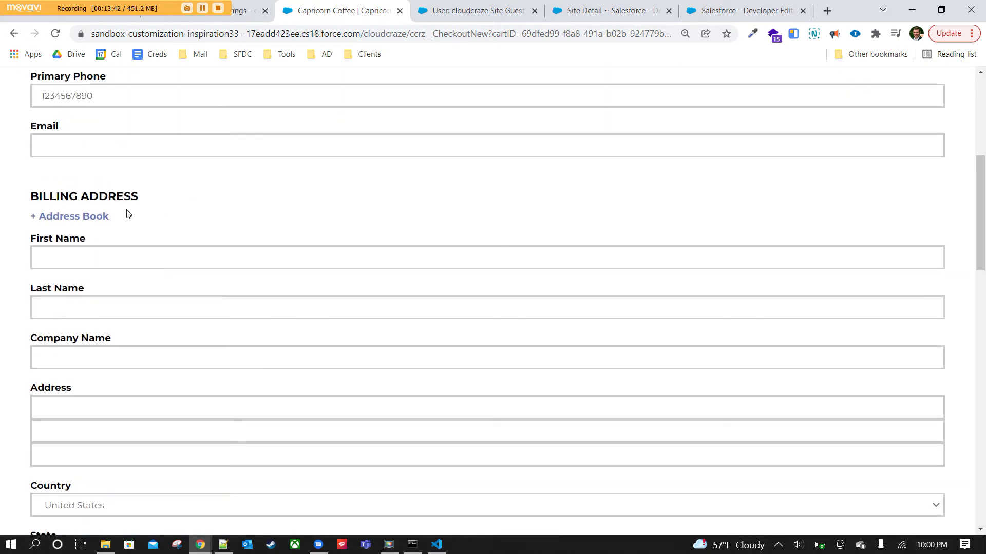
pyautogui.click(91, 215)
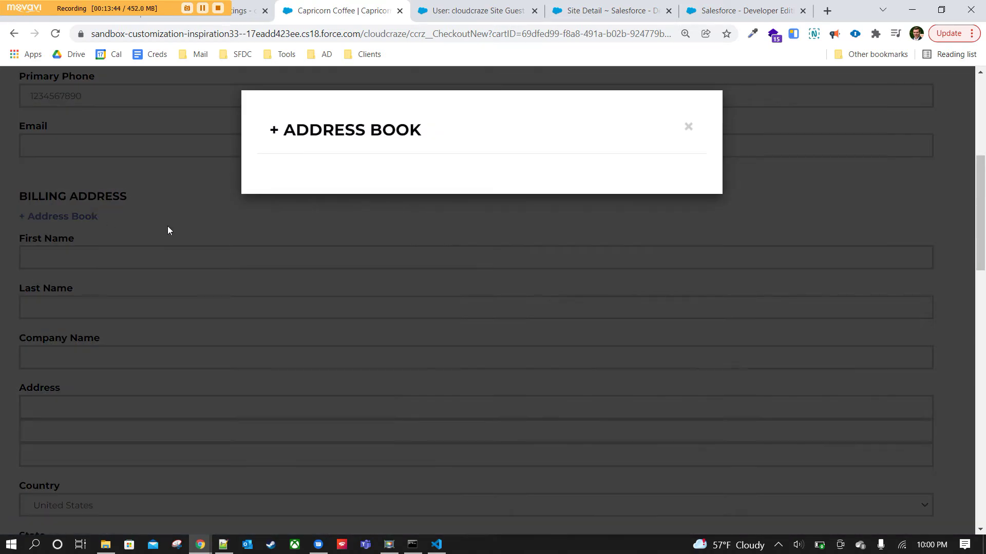
pyautogui.click(687, 126)
pyautogui.scroll(6, 395, 417)
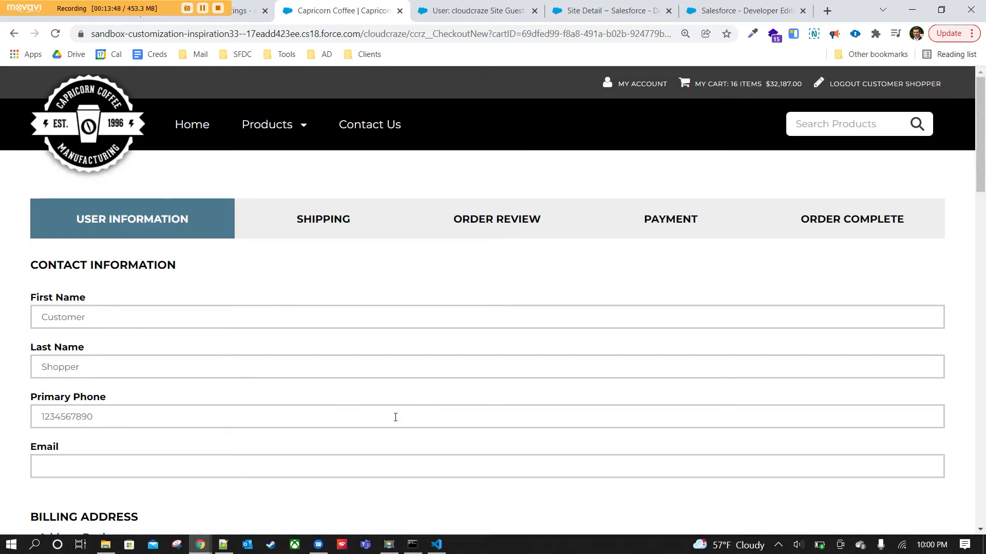
pyautogui.scroll(-3, 409, 408)
pyautogui.scroll(-5, 166, 229)
pyautogui.scroll(4, 167, 231)
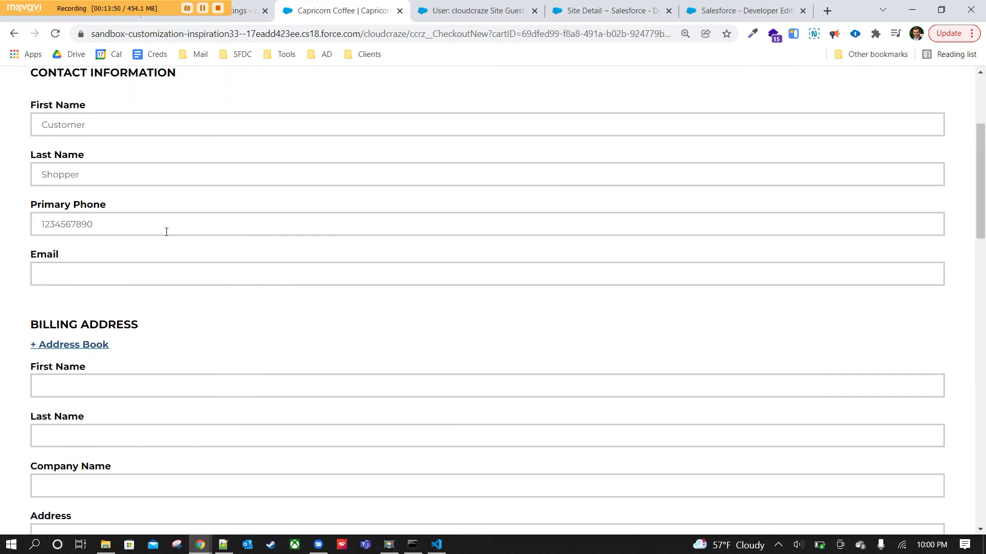
# Enter the contact email and the billing first name, last name and company name.
pyautogui.scroll(1, 166, 232)
pyautogui.click(109, 337)
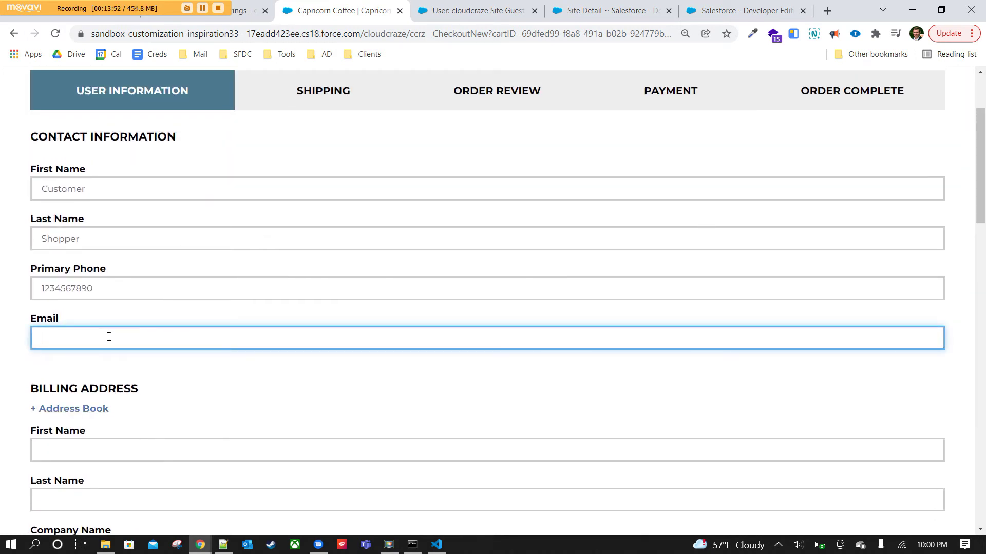
pyautogui.scroll(-3, 103, 332)
pyautogui.click(86, 259)
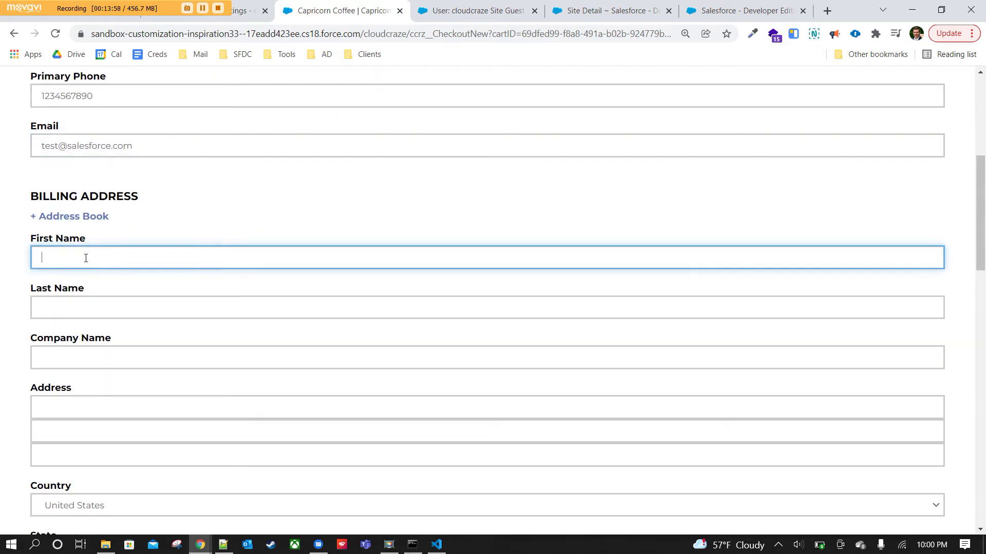
pyautogui.write('Andrew')
pyautogui.press('Tab')
pyautogui.write('Test')
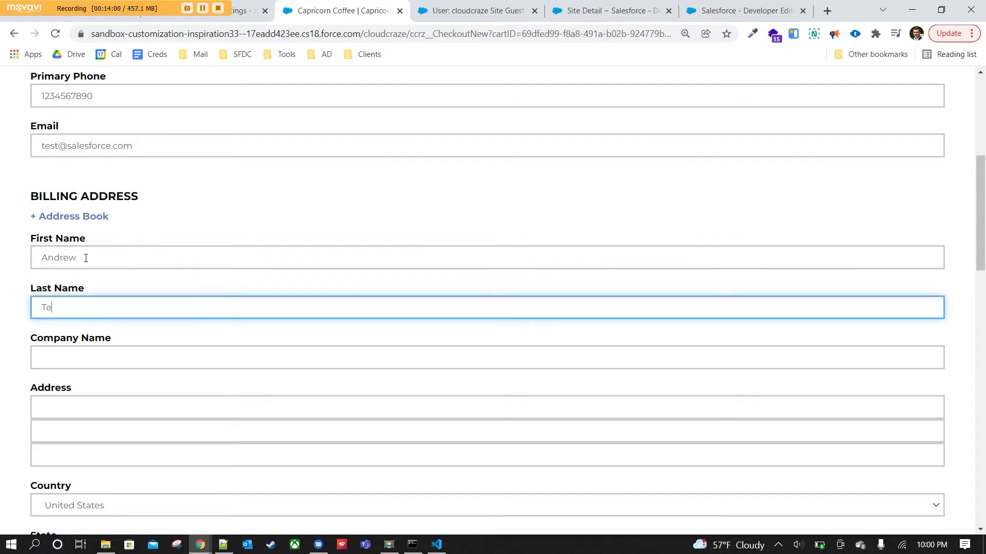
pyautogui.press('Tab')
pyautogui.write('tew')
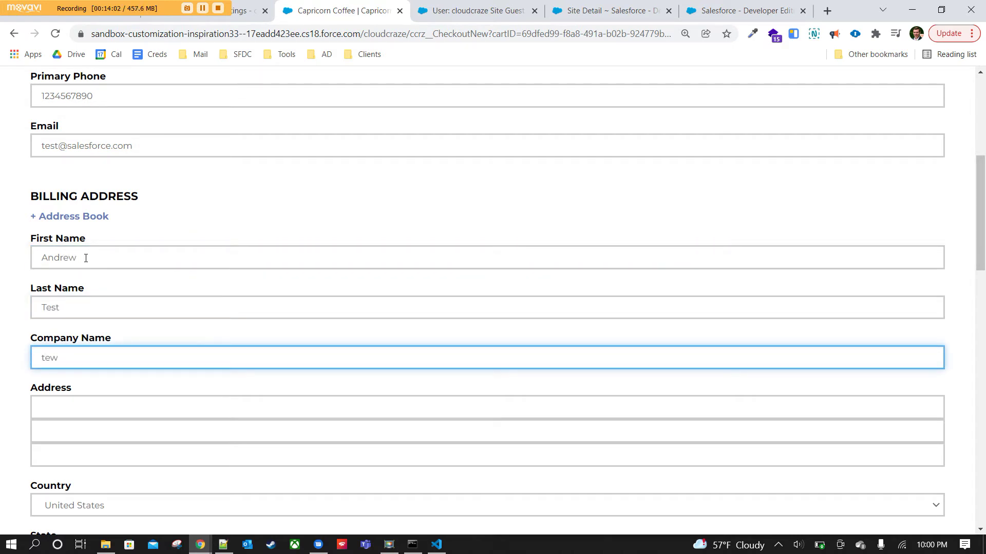
pyautogui.write('123 test st')
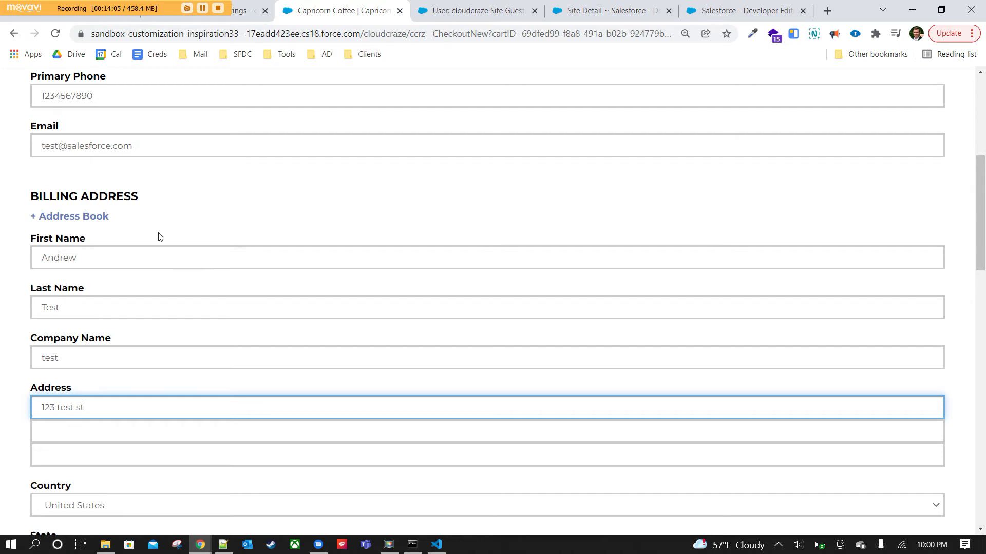
# Complete the billing address with the city, Texas as the state, and the postal code.
pyautogui.scroll(-4, 160, 237)
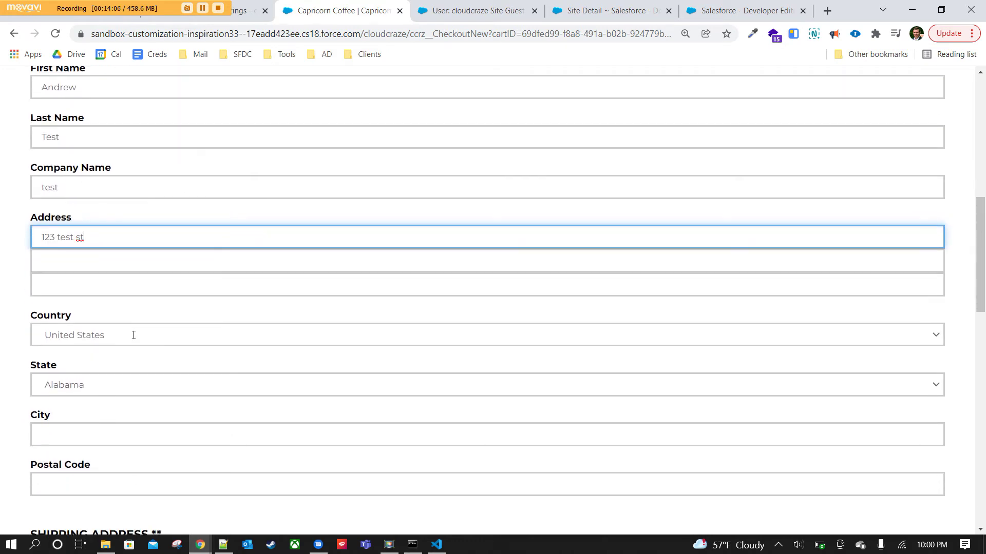
pyautogui.click(88, 239)
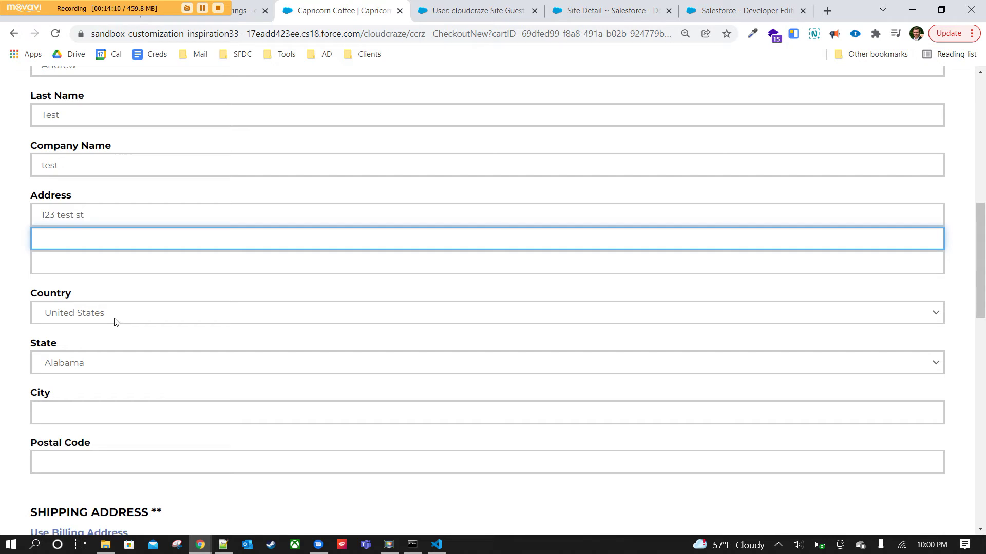
pyautogui.click(88, 403)
pyautogui.write('gra')
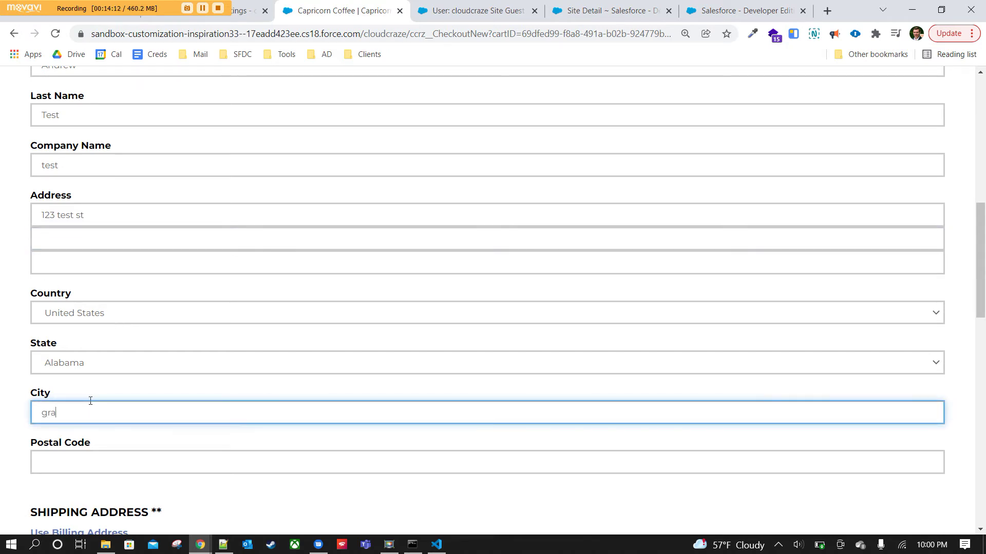
pyautogui.write('pevine')
pyautogui.click(104, 364)
pyautogui.write('tex')
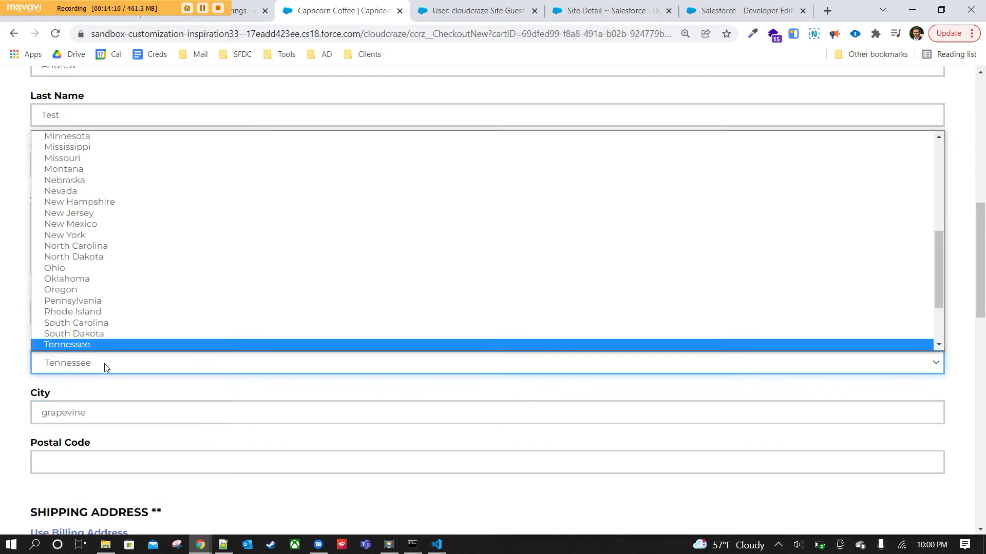
pyautogui.click(98, 349)
pyautogui.click(75, 452)
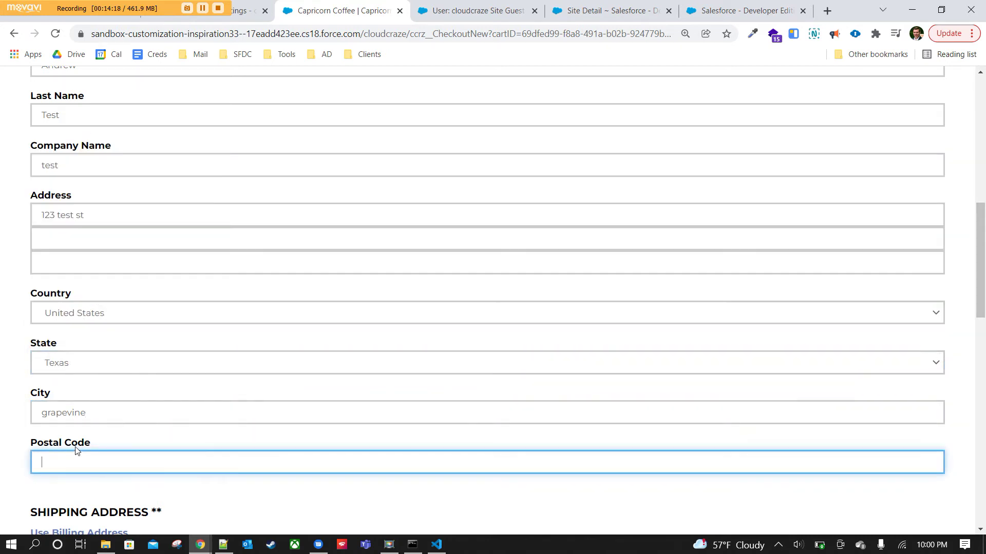
pyautogui.write('76051')
pyautogui.scroll(-3, 238, 235)
pyautogui.click(238, 387)
# Copy the billing address into the shipping address and submit the user information.
pyautogui.scroll(-2, 237, 387)
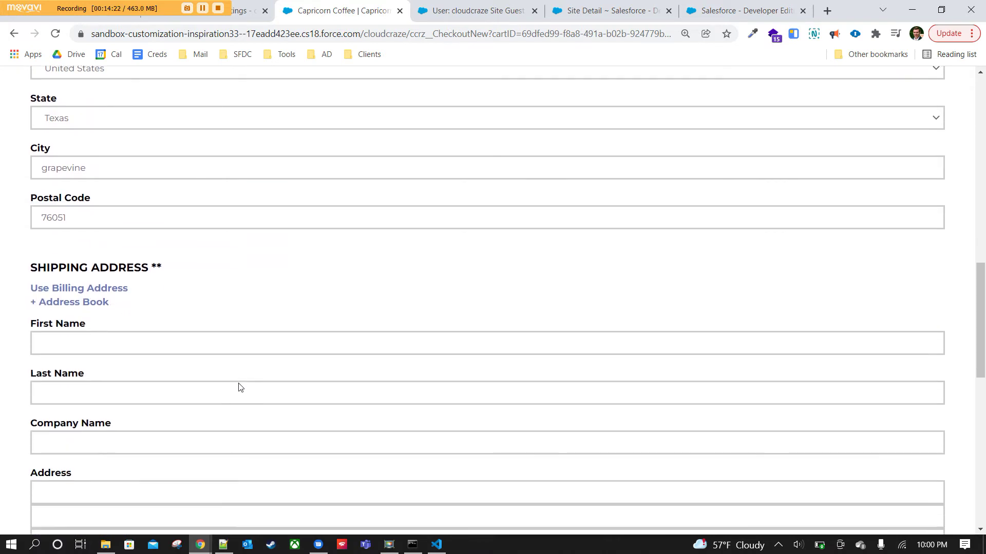
pyautogui.scroll(-2, 259, 252)
pyautogui.click(115, 148)
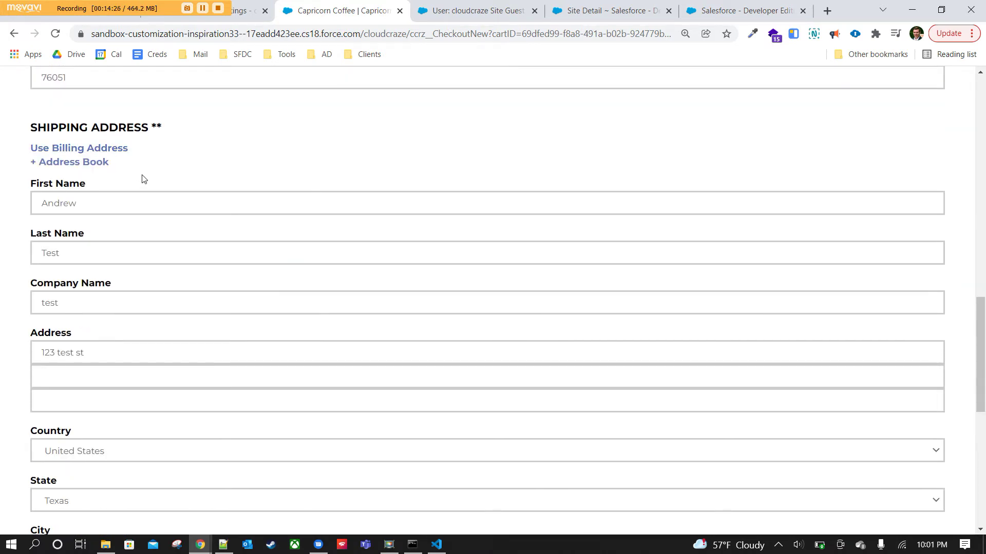
pyautogui.scroll(10, 255, 174)
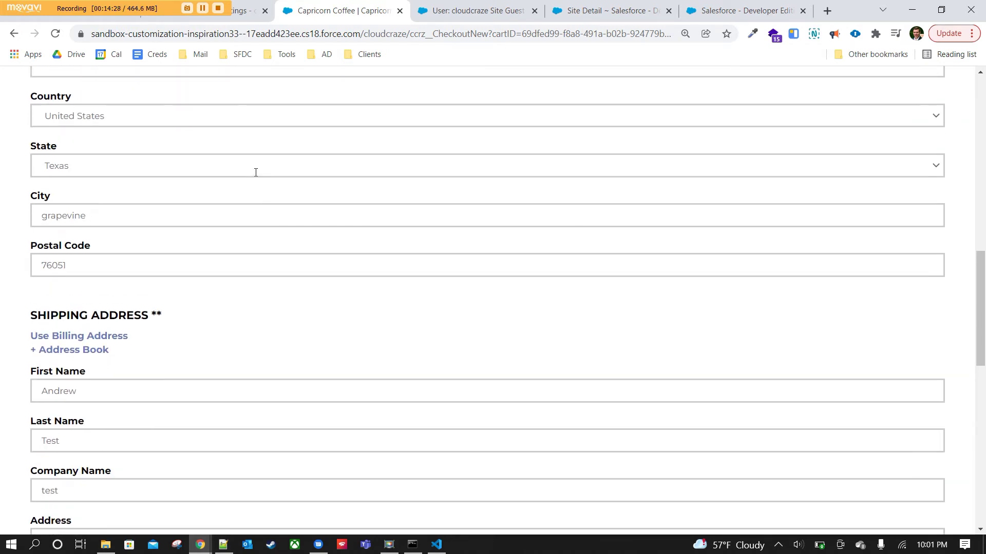
pyautogui.click(77, 282)
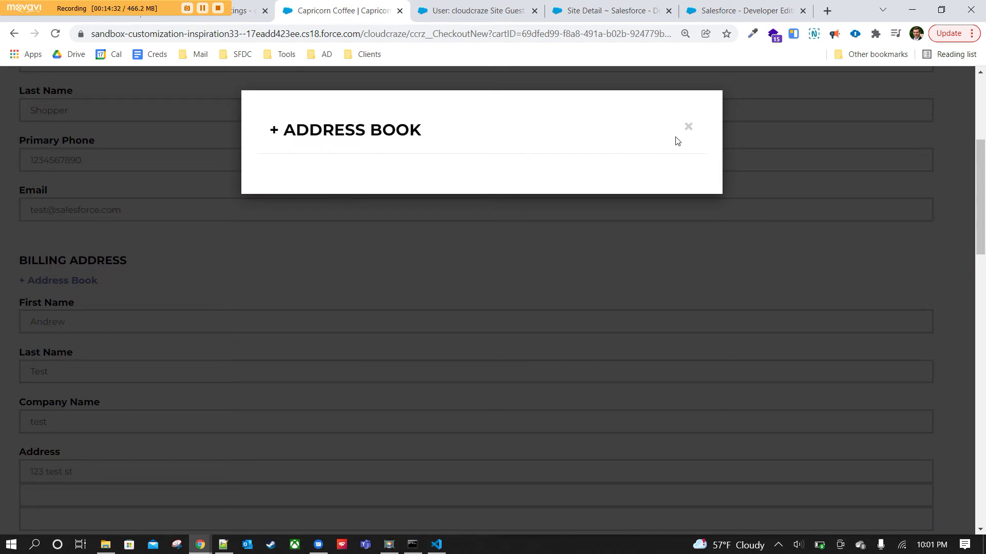
pyautogui.click(688, 126)
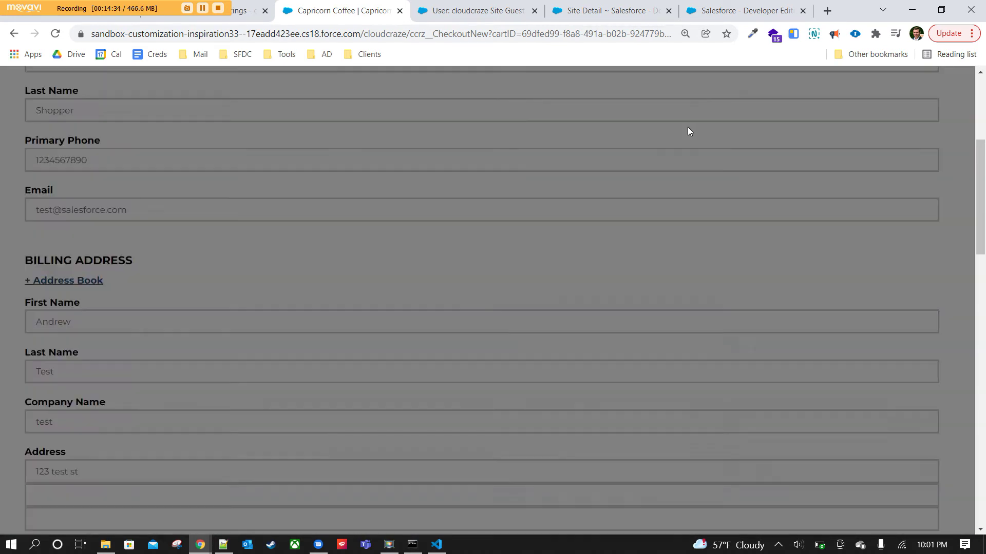
pyautogui.scroll(-10, 236, 293)
pyautogui.scroll(-8, 244, 310)
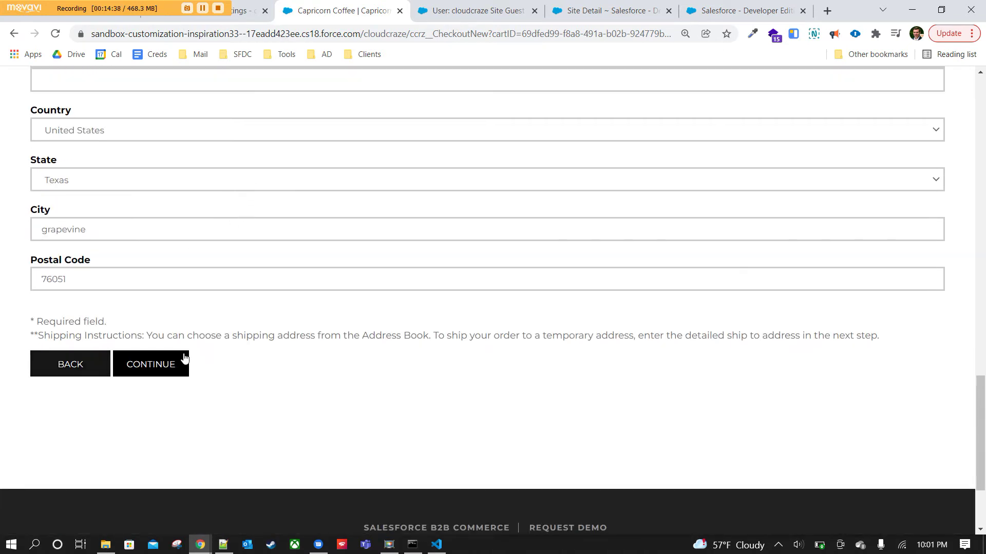
pyautogui.click(165, 368)
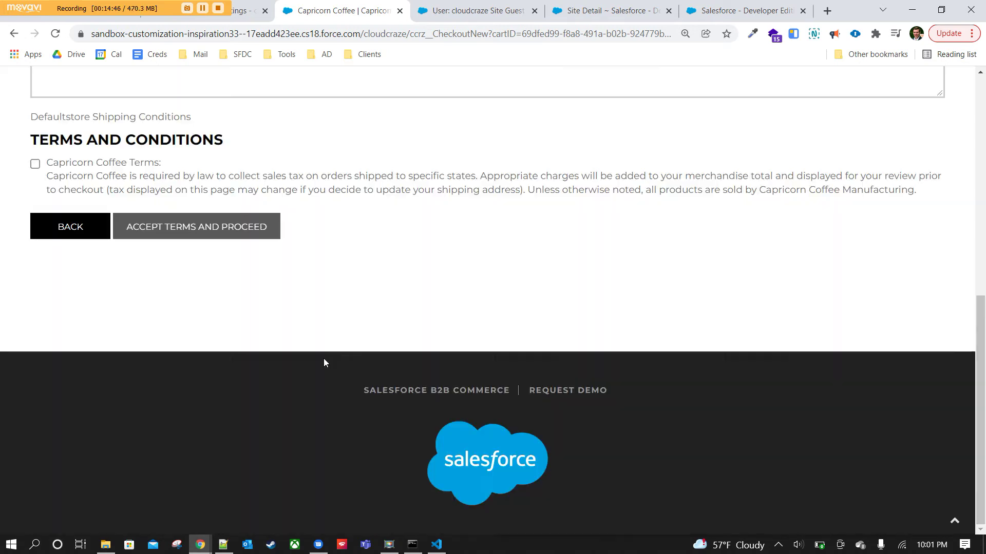
# Keep DefaultStore - Ground as the shipping method.
pyautogui.scroll(8, 324, 358)
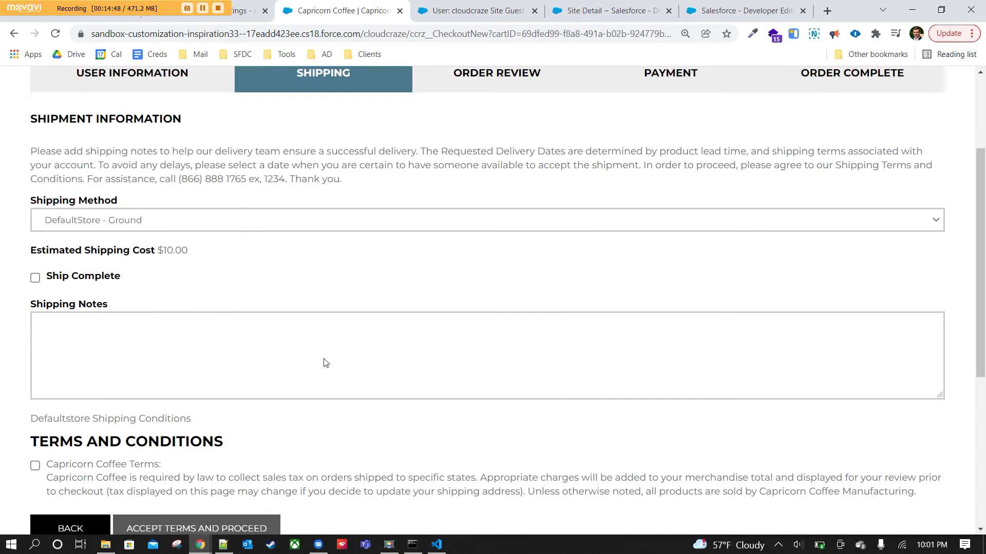
pyautogui.scroll(-8, 324, 362)
pyautogui.scroll(10, 325, 366)
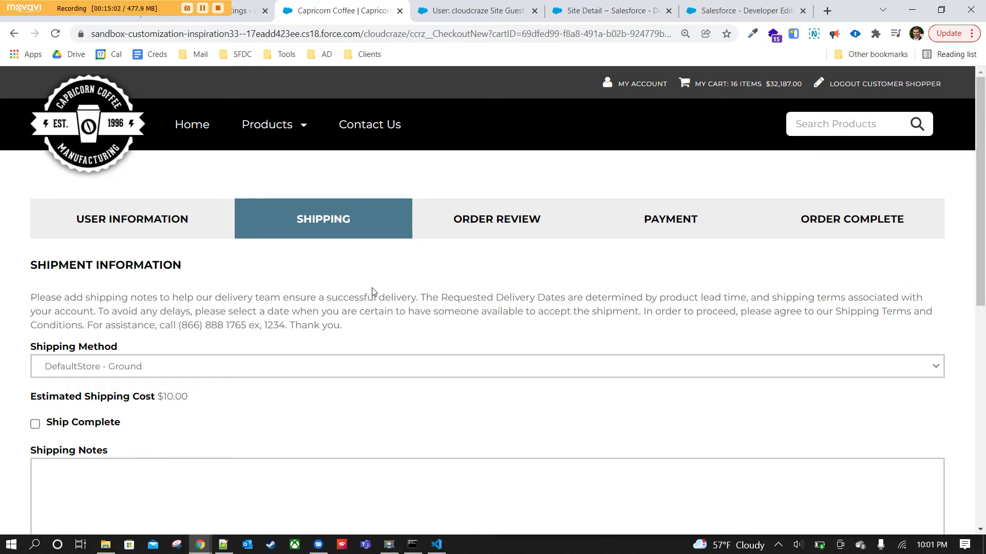
pyautogui.scroll(-9, 374, 282)
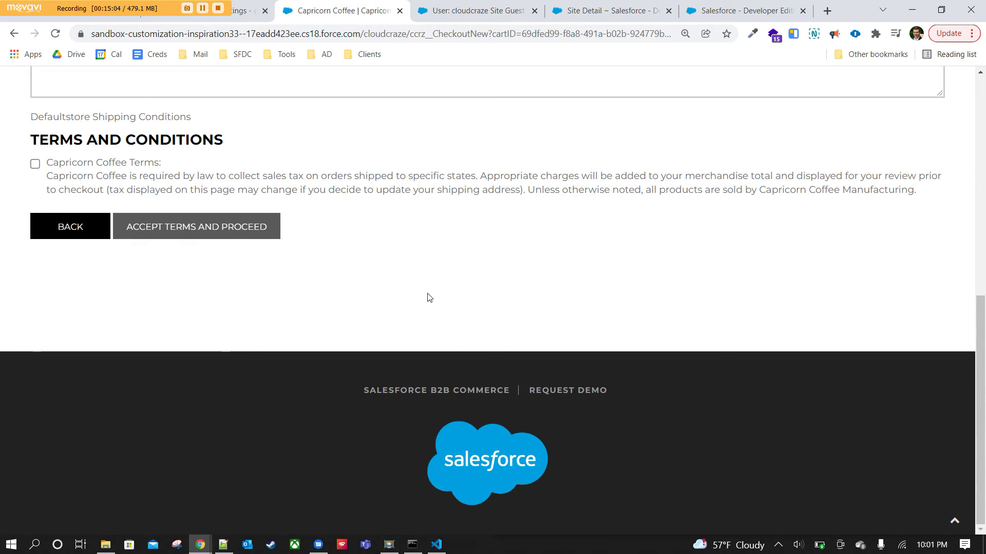
pyautogui.scroll(1, 660, 327)
pyautogui.scroll(9, 659, 327)
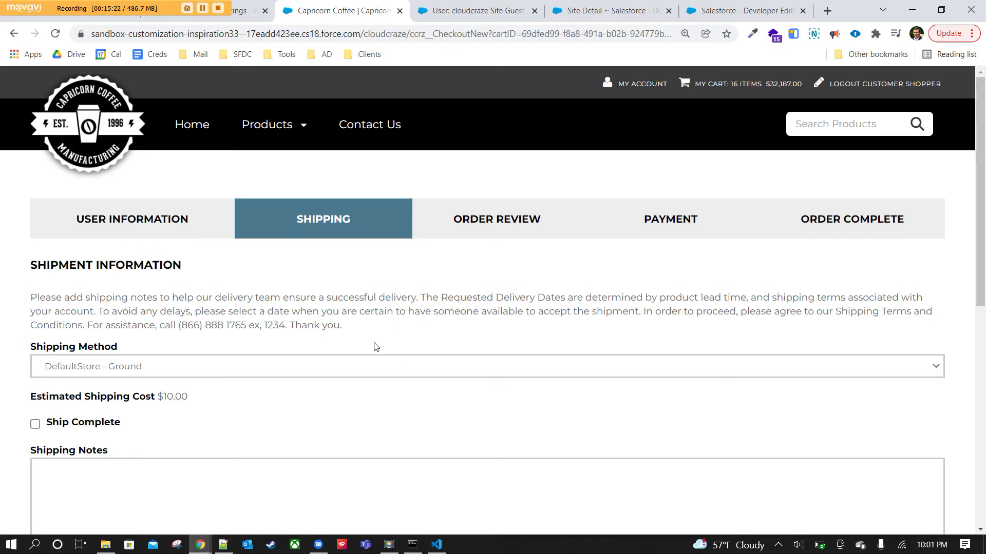
pyautogui.scroll(-3, 370, 347)
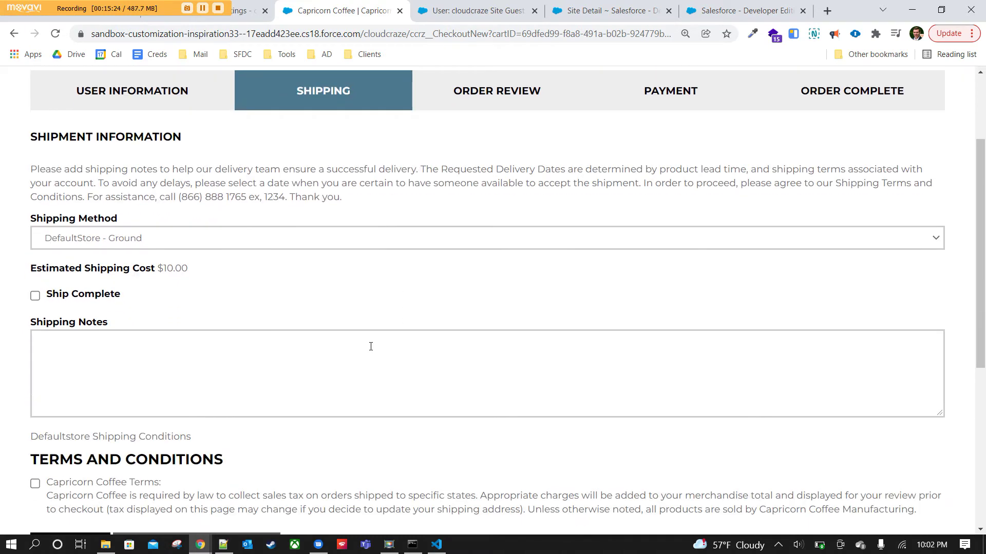
pyautogui.click(164, 243)
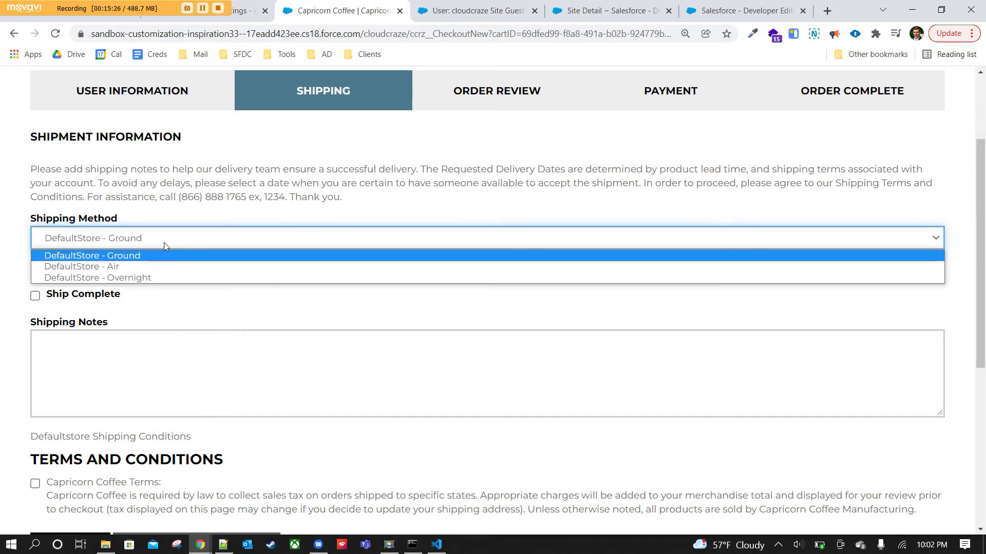
pyautogui.click(164, 243)
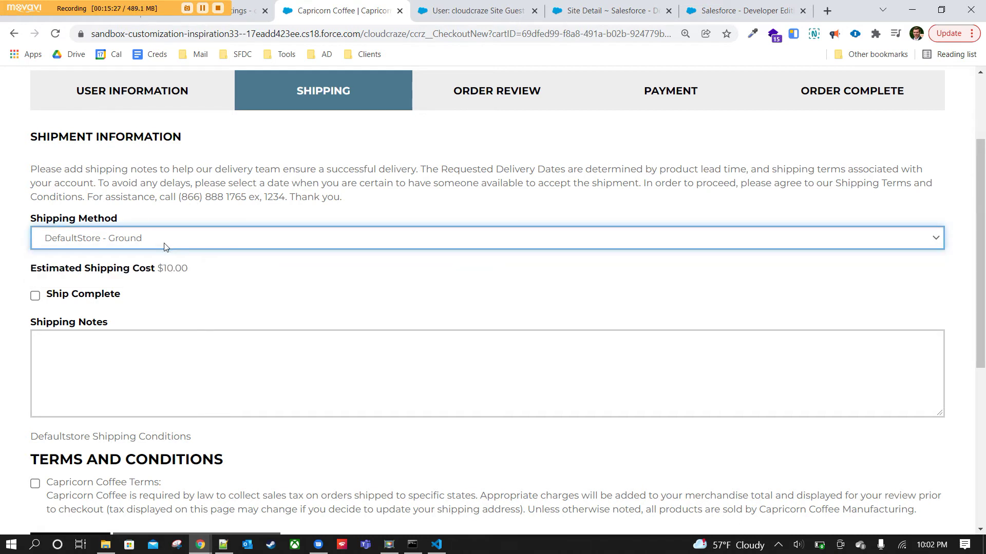
# Tick Ship Complete, add shipping notes 'test shipping notes', and accept the terms to proceed.
pyautogui.scroll(-1, 211, 305)
pyautogui.scroll(1, 214, 303)
pyautogui.click(35, 295)
pyautogui.click(131, 382)
pyautogui.write('test shipping notes.')
pyautogui.scroll(-3, 288, 313)
pyautogui.click(35, 292)
pyautogui.click(220, 354)
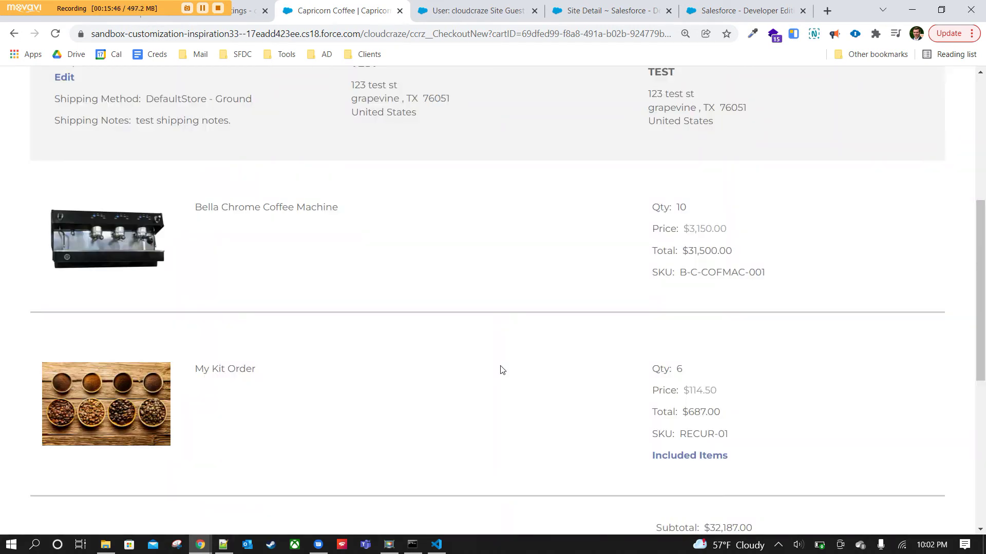
# Check My Kit Order's included items in the order review, then proceed to payment information.
pyautogui.scroll(6, 502, 369)
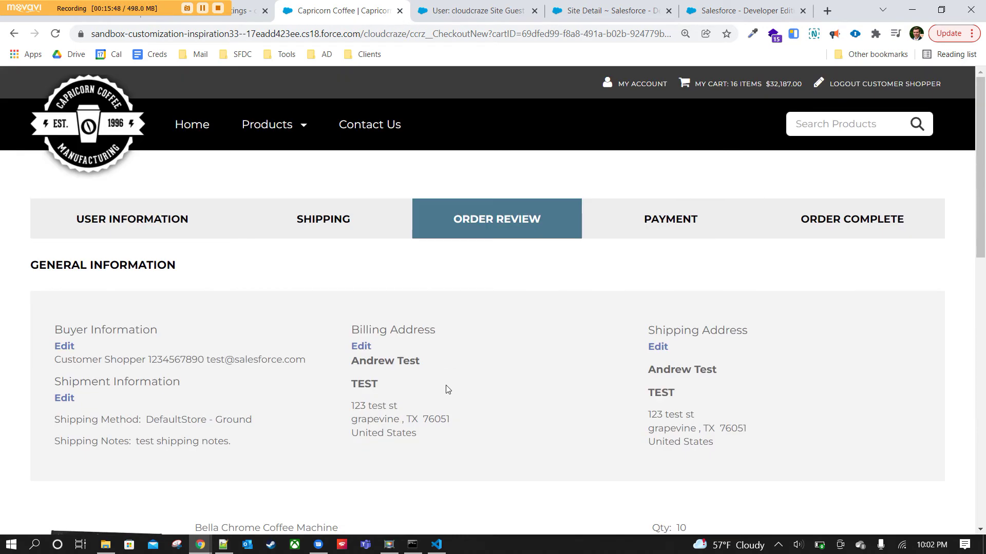
pyautogui.scroll(-7, 539, 359)
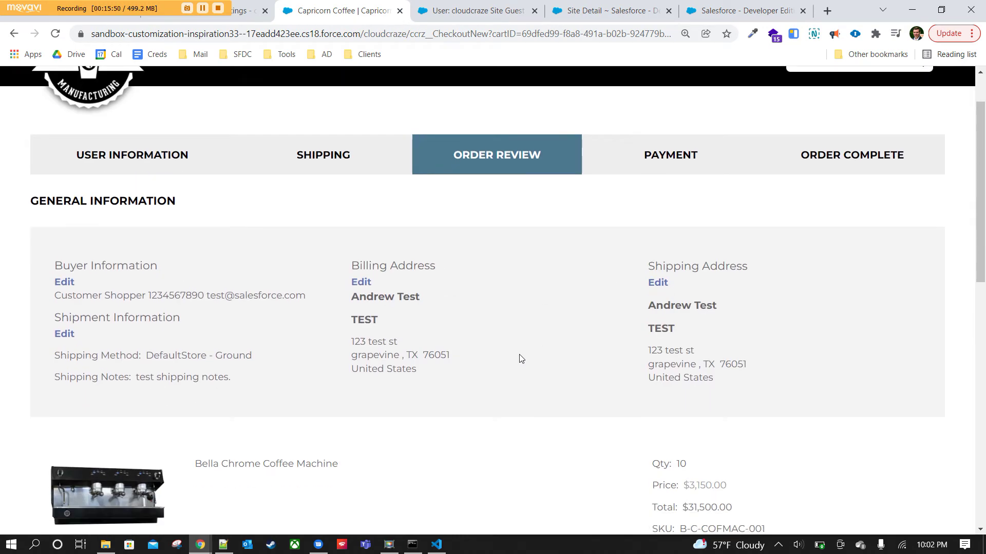
pyautogui.scroll(-2, 489, 358)
pyautogui.scroll(10, 489, 358)
pyautogui.scroll(-10, 493, 321)
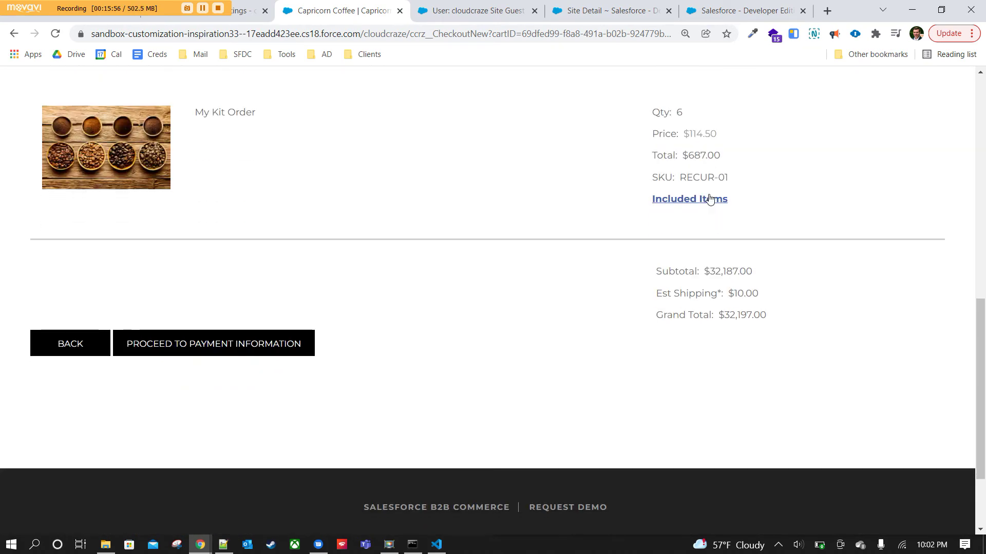
pyautogui.click(697, 201)
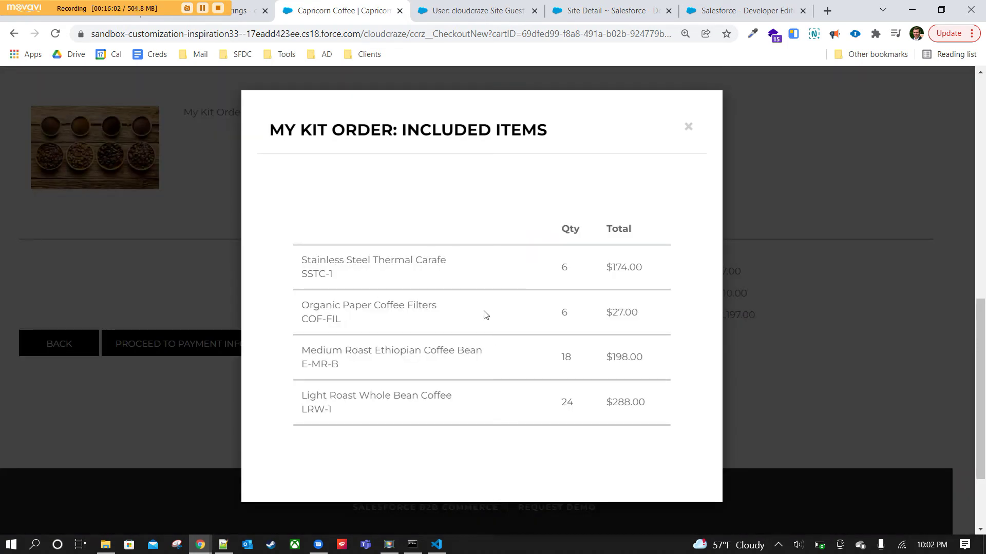
pyautogui.click(689, 128)
pyautogui.click(269, 345)
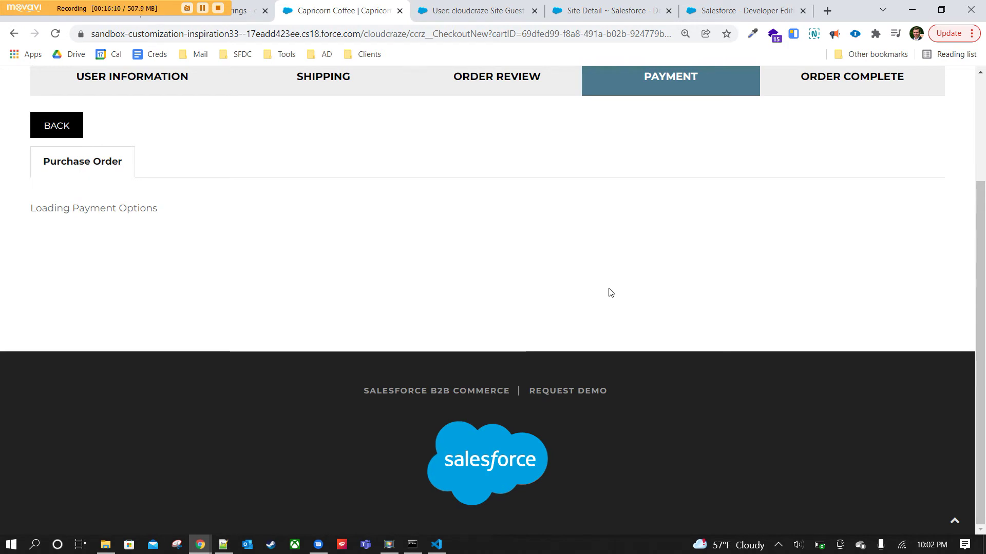
# Pay by purchase order, saving it to the wallet as 'name of my PO', and process the payment.
pyautogui.scroll(1, 598, 290)
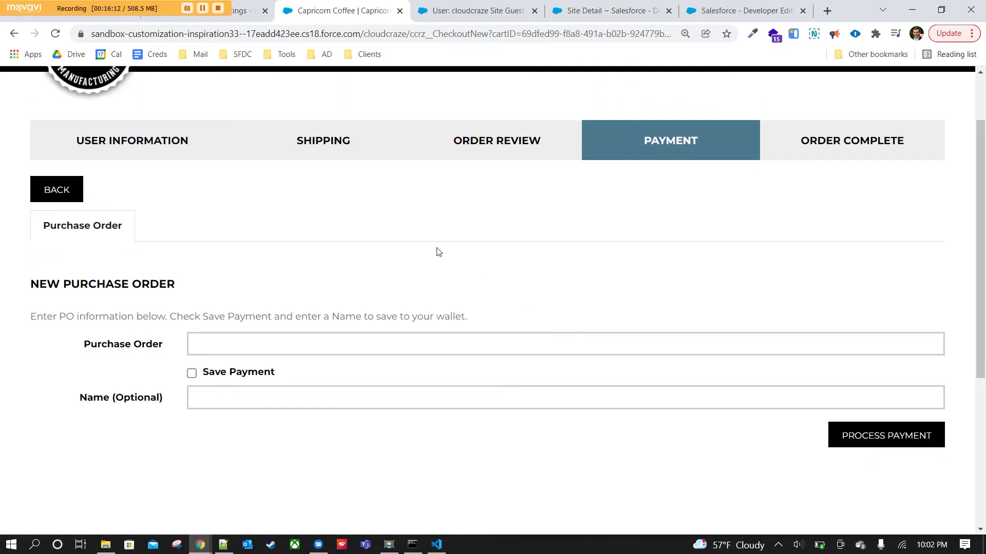
pyautogui.click(238, 347)
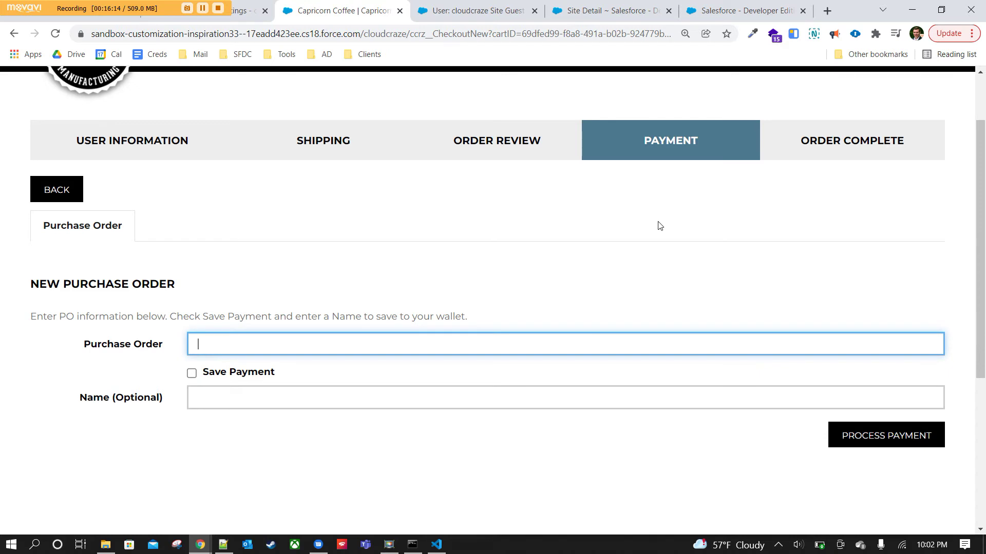
pyautogui.write('example PO')
pyautogui.click(192, 373)
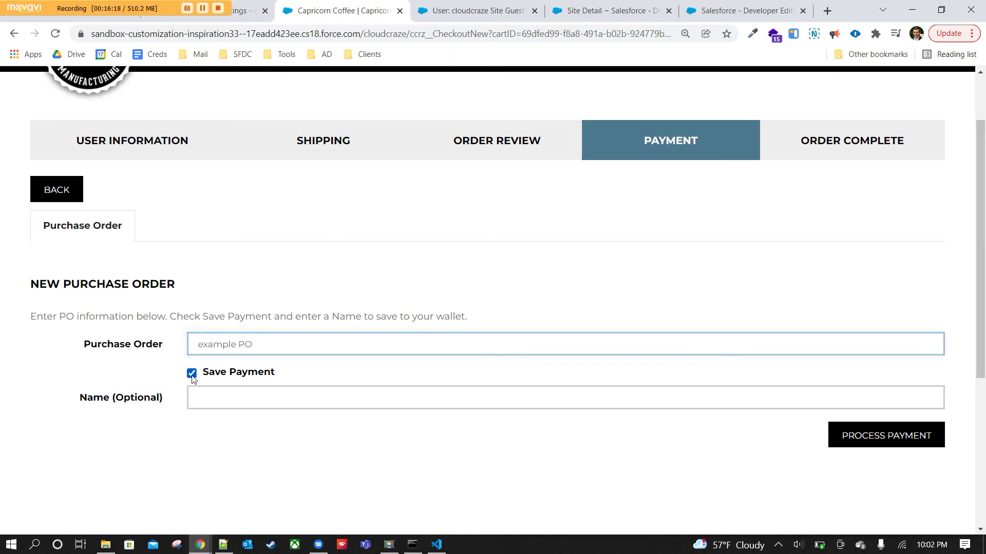
pyautogui.click(222, 392)
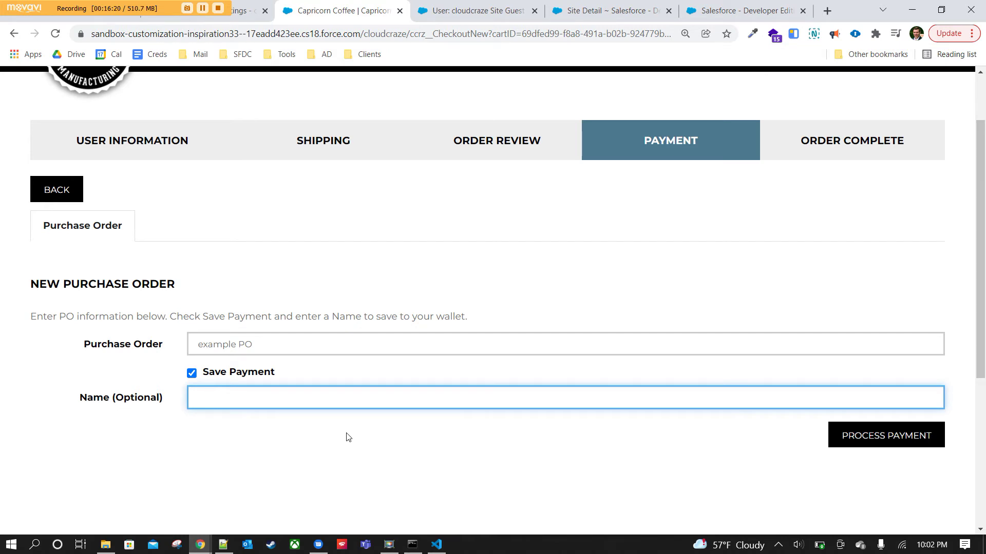
pyautogui.write('name of my PO')
pyautogui.scroll(-2, 580, 277)
pyautogui.click(864, 318)
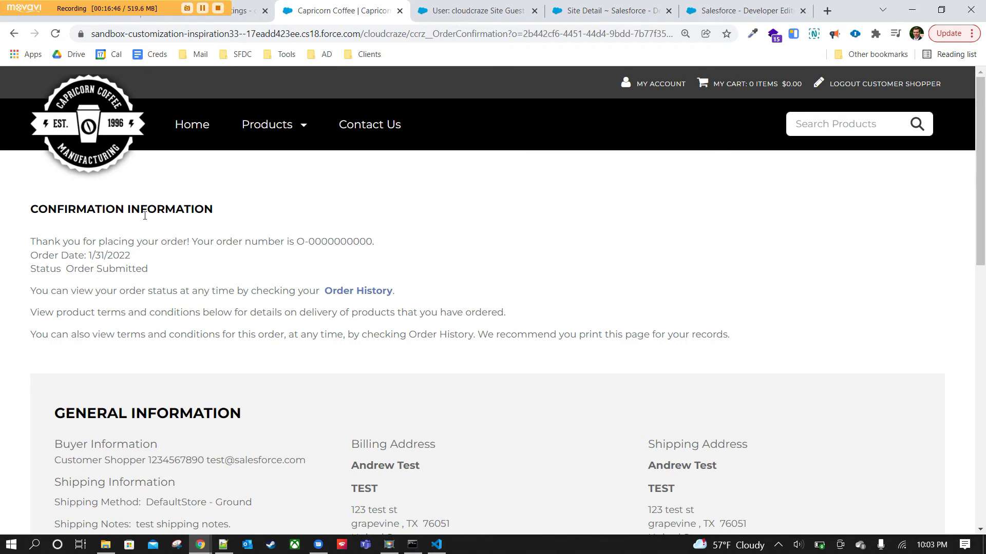
pyautogui.moveTo(294, 242); pyautogui.dragTo(372, 244)
pyautogui.click(375, 248)
pyautogui.moveTo(373, 241); pyautogui.dragTo(310, 241)
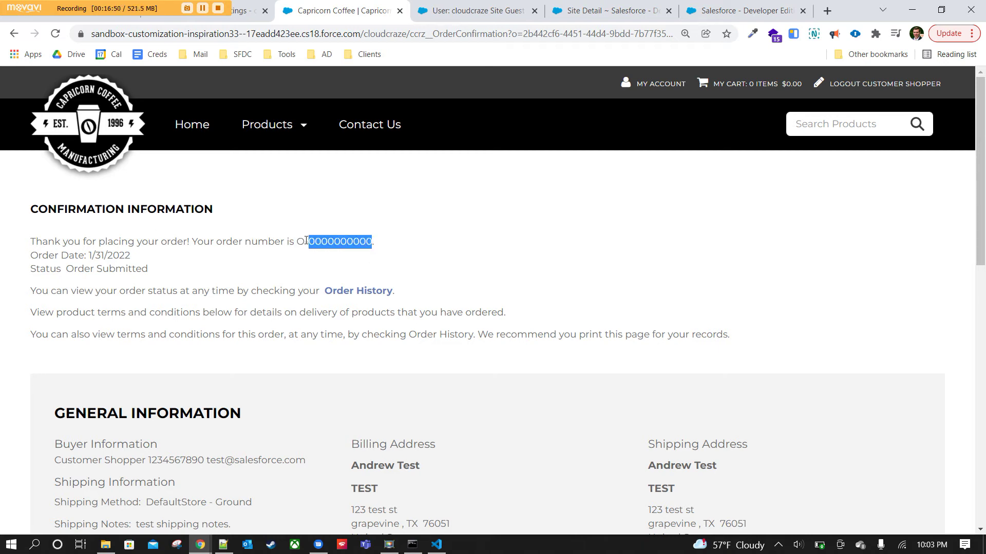
pyautogui.click(248, 278)
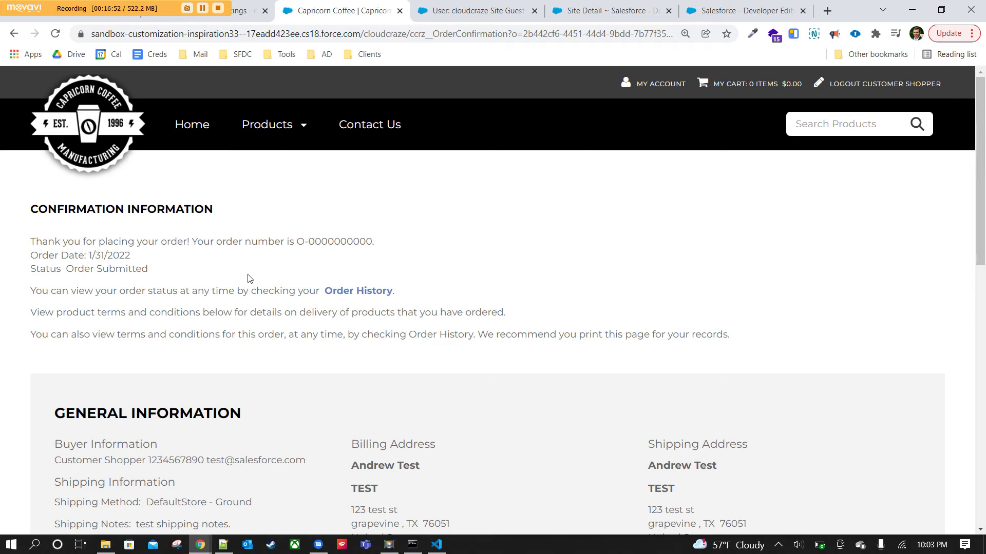
pyautogui.scroll(-3, 248, 288)
pyautogui.scroll(3, 246, 308)
pyautogui.scroll(-5, 200, 338)
pyautogui.scroll(-5, 497, 339)
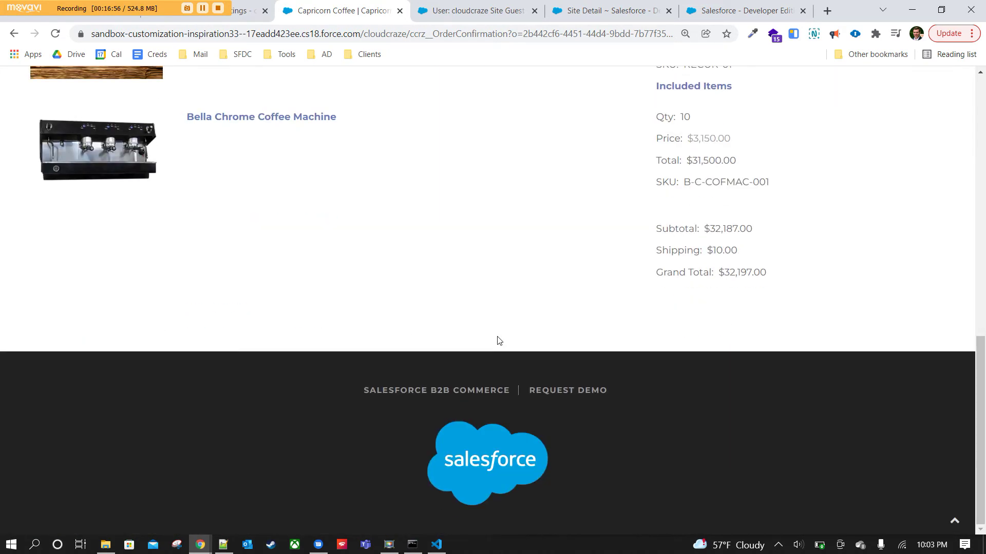
pyautogui.scroll(7, 497, 341)
pyautogui.scroll(3, 497, 341)
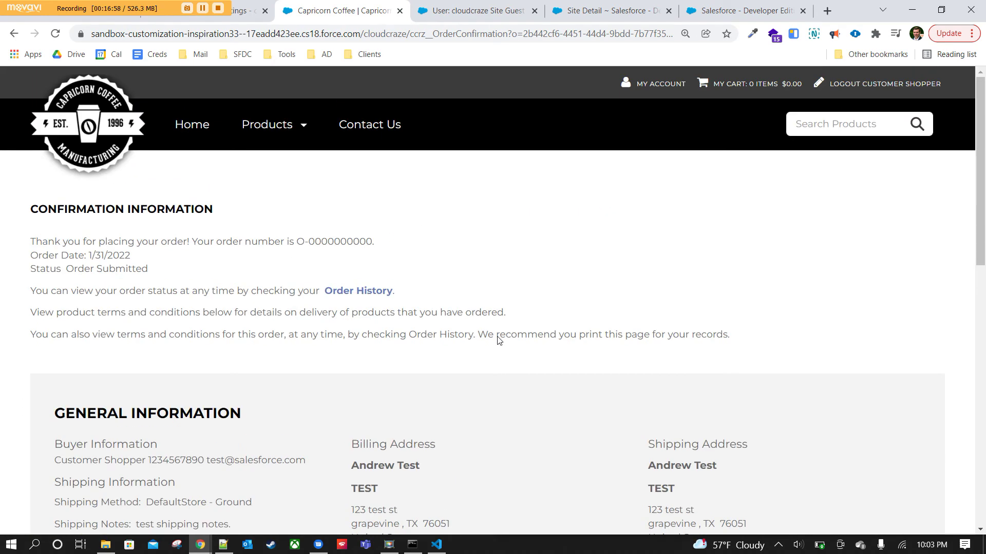
# Go to My Account and open the My Invoices page.
pyautogui.click(662, 85)
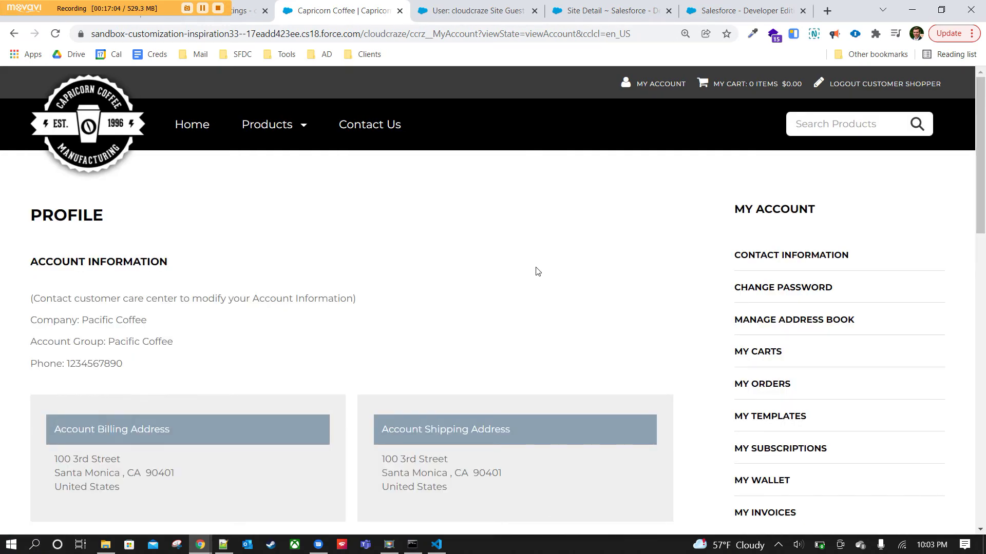
pyautogui.scroll(-1, 574, 319)
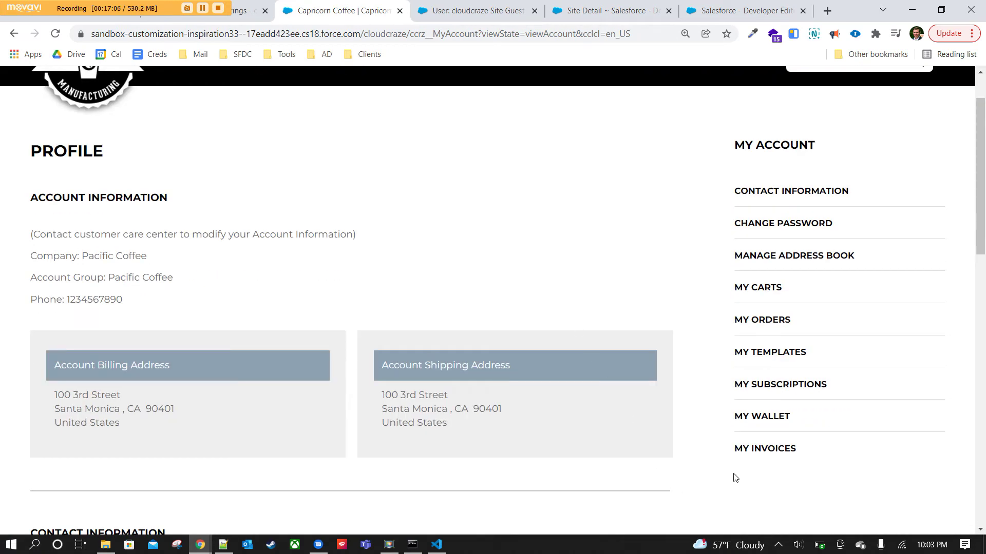
pyautogui.click(780, 450)
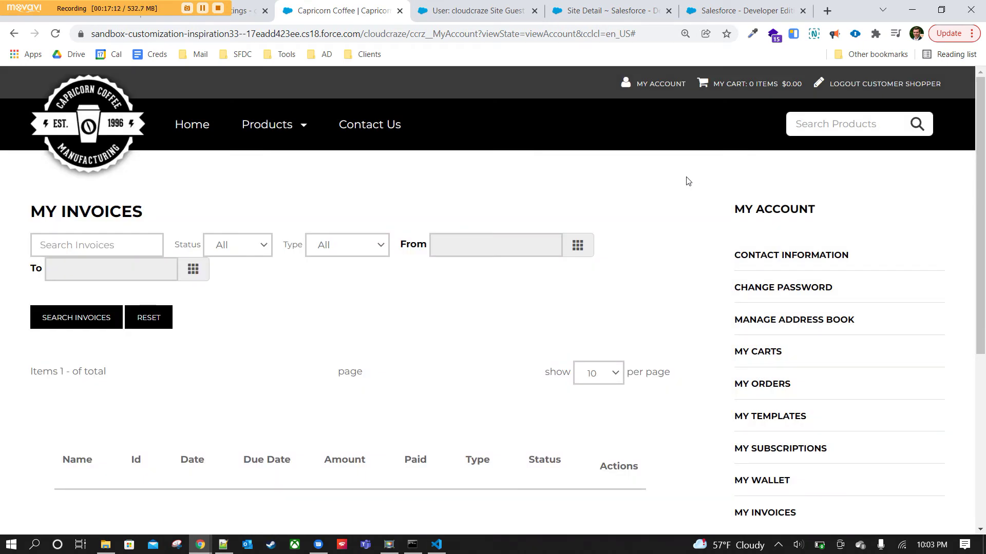
pyautogui.scroll(-2, 584, 293)
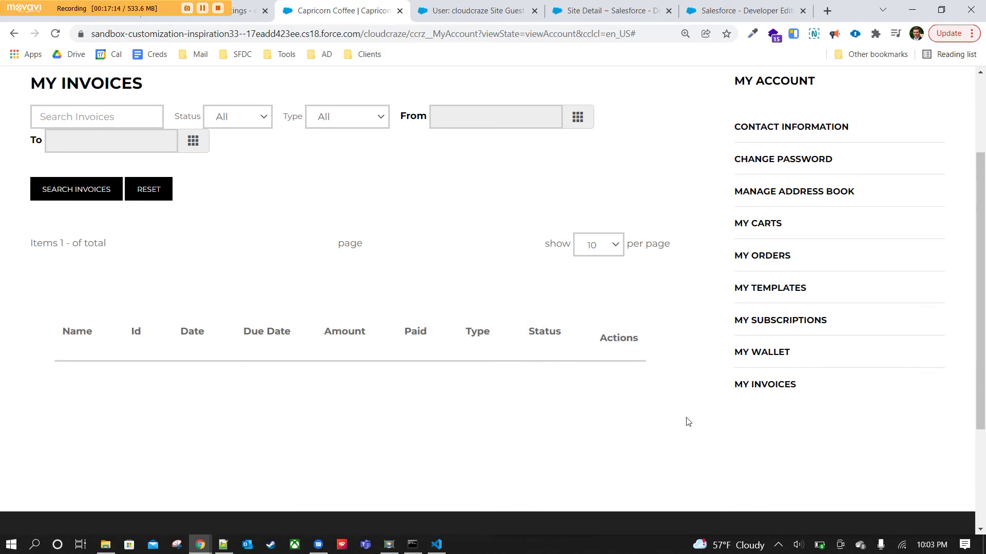
pyautogui.scroll(-2, 608, 203)
pyautogui.scroll(3, 21, 229)
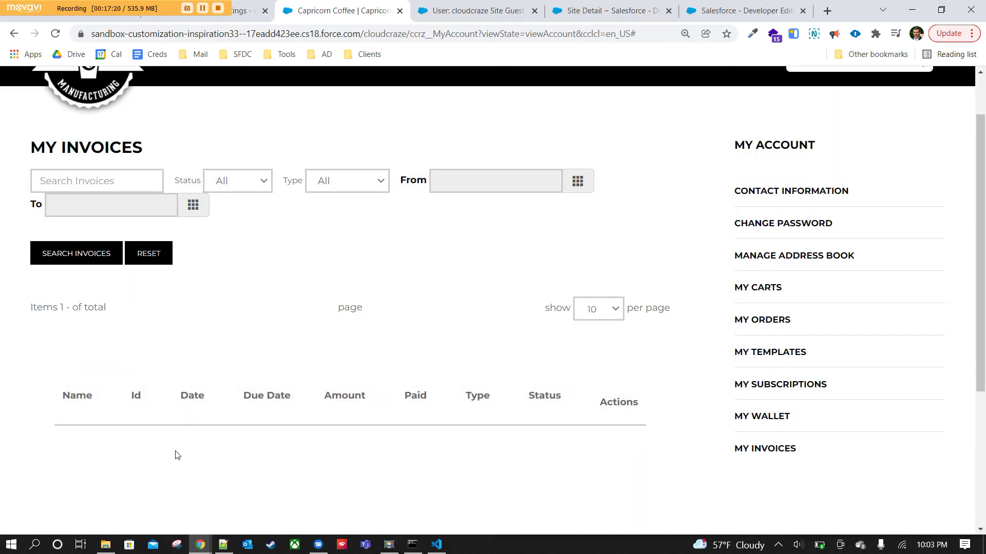
# Search the invoices and reset the filters, confirming no invoices are listed.
pyautogui.click(81, 263)
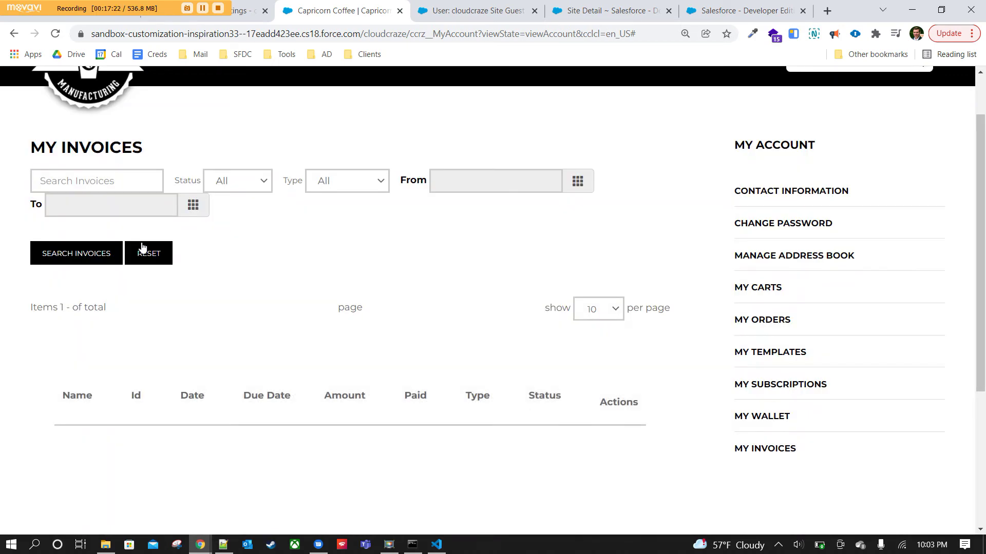
pyautogui.click(143, 248)
pyautogui.scroll(2, 626, 390)
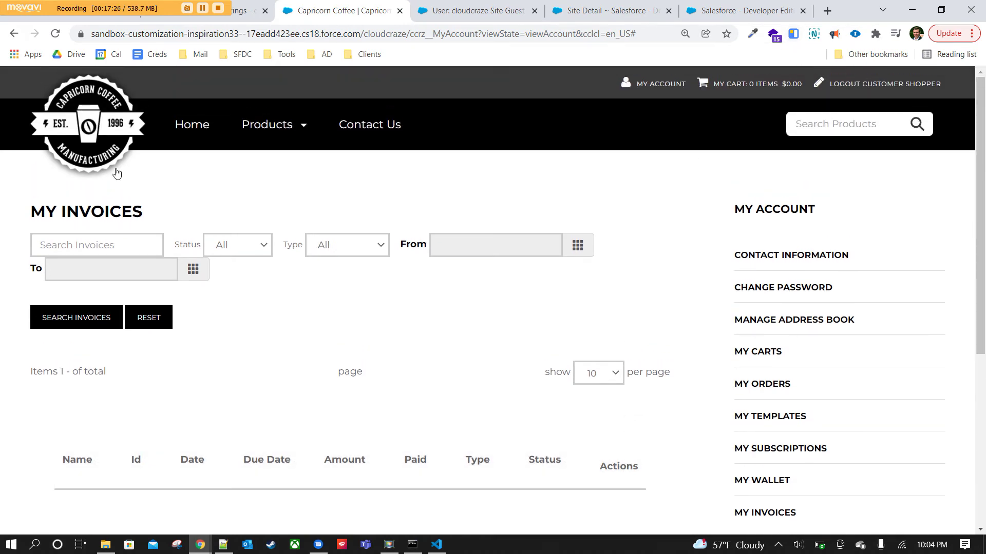
pyautogui.scroll(-5, 621, 265)
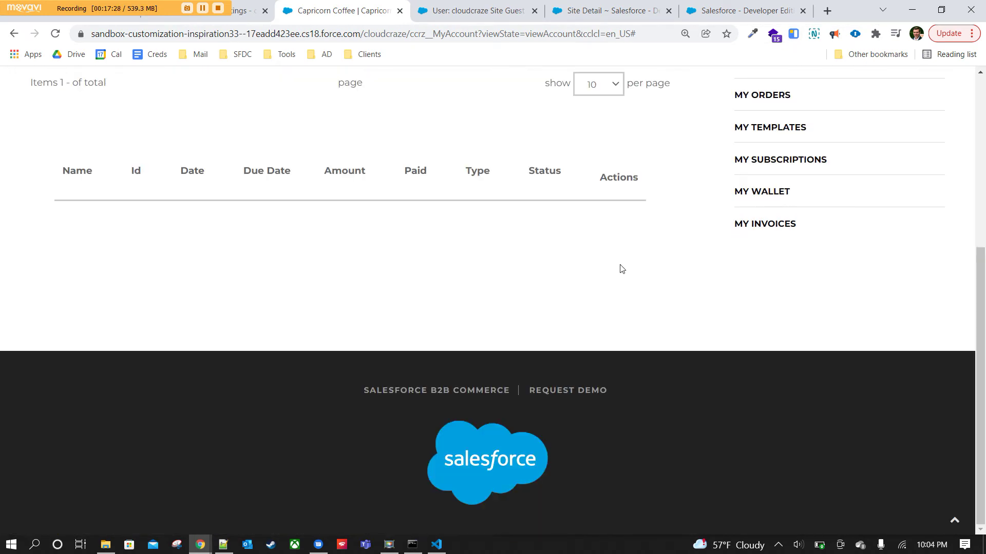
pyautogui.scroll(3, 621, 270)
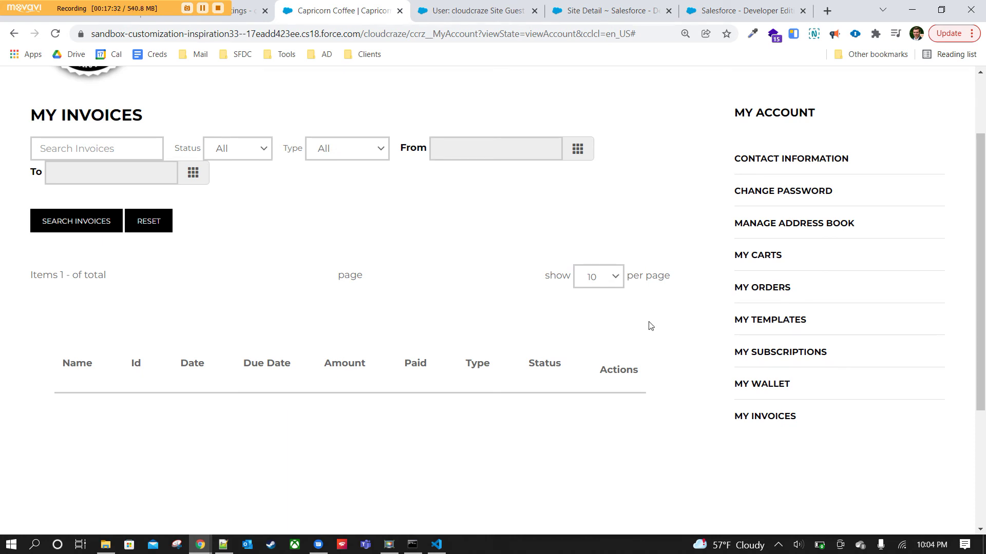
pyautogui.scroll(2, 651, 326)
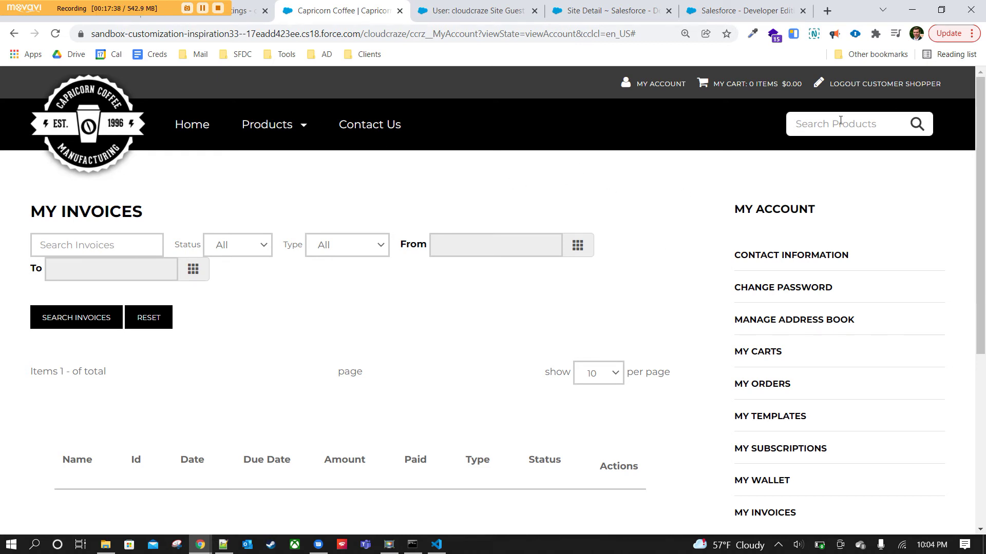
pyautogui.write('filter')
pyautogui.press('Return')
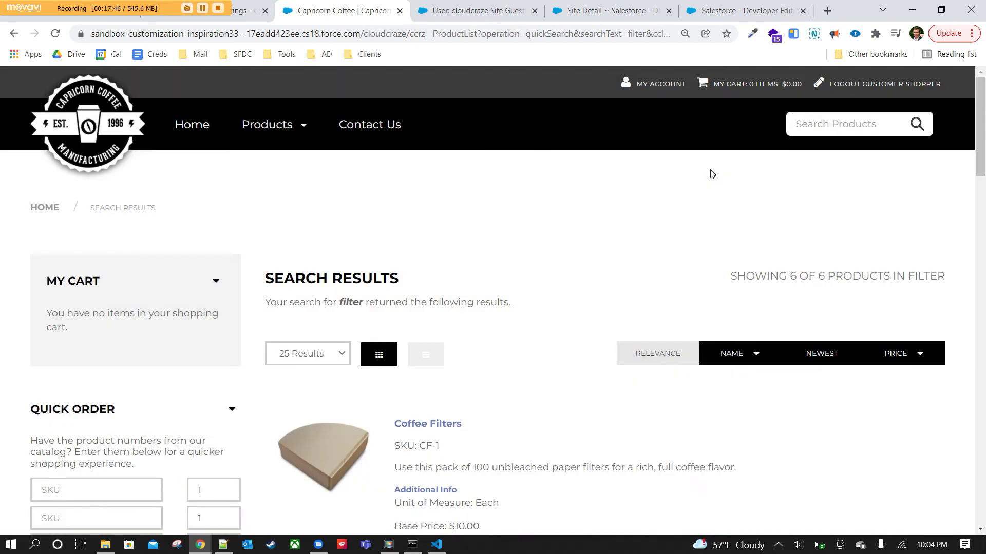
pyautogui.scroll(-6, 679, 202)
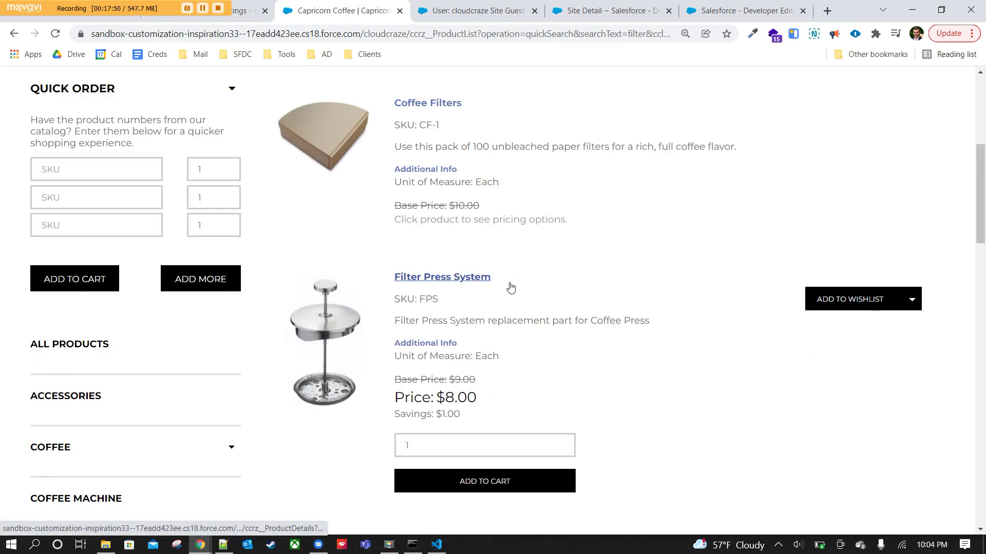
pyautogui.scroll(-4, 604, 299)
pyautogui.scroll(-4, 604, 300)
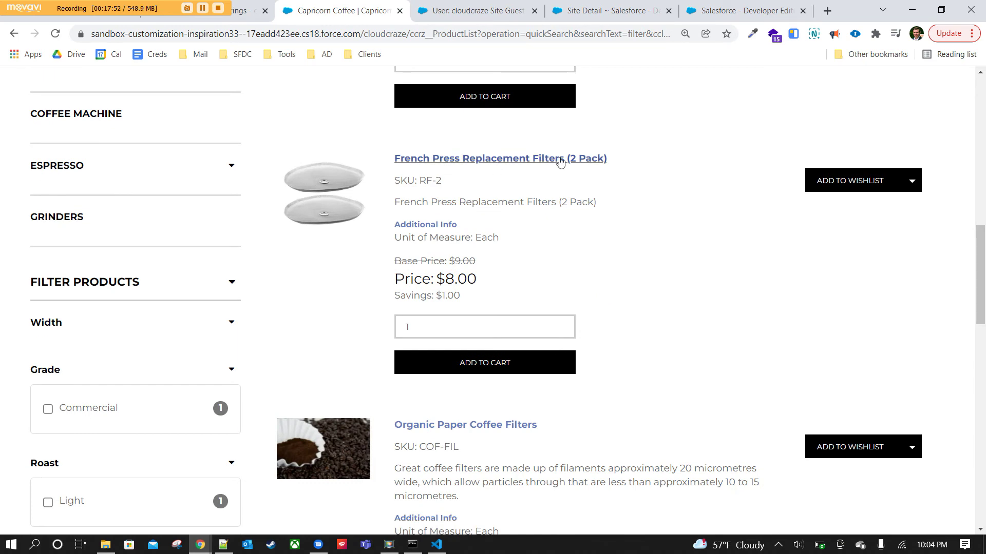
pyautogui.scroll(-5, 616, 274)
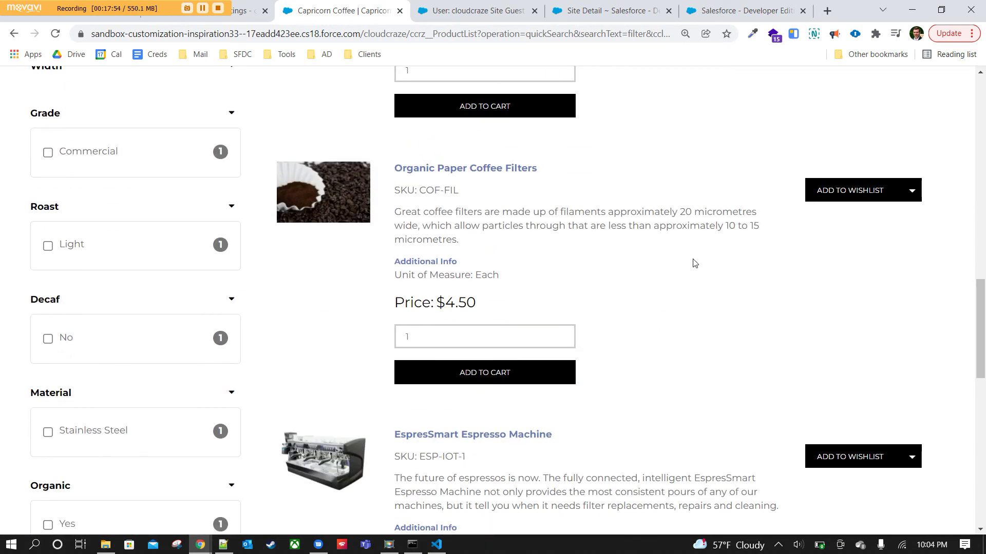
pyautogui.scroll(-4, 694, 262)
pyautogui.scroll(5, 694, 263)
pyautogui.scroll(-1, 694, 263)
pyautogui.scroll(-2, 694, 262)
pyautogui.click(48, 305)
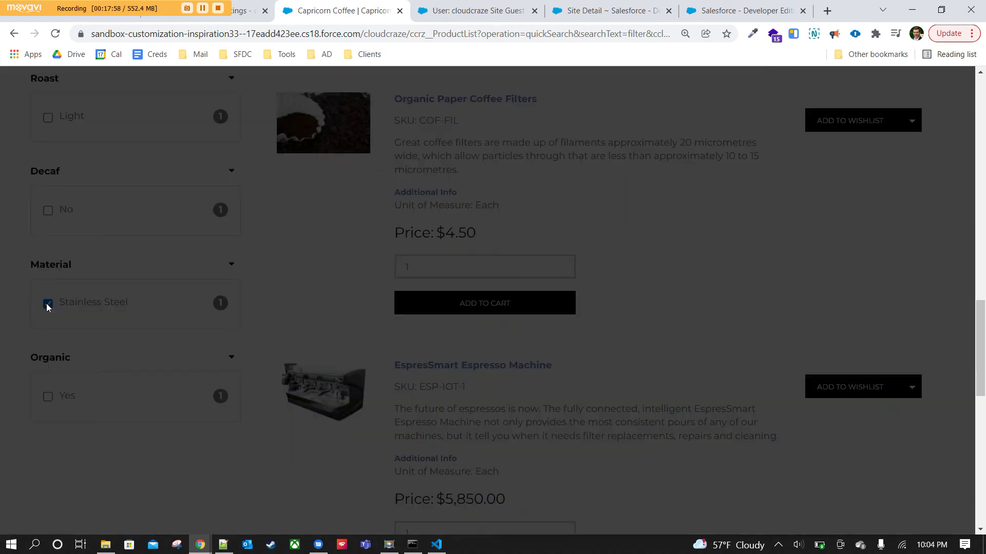
pyautogui.scroll(8, 146, 316)
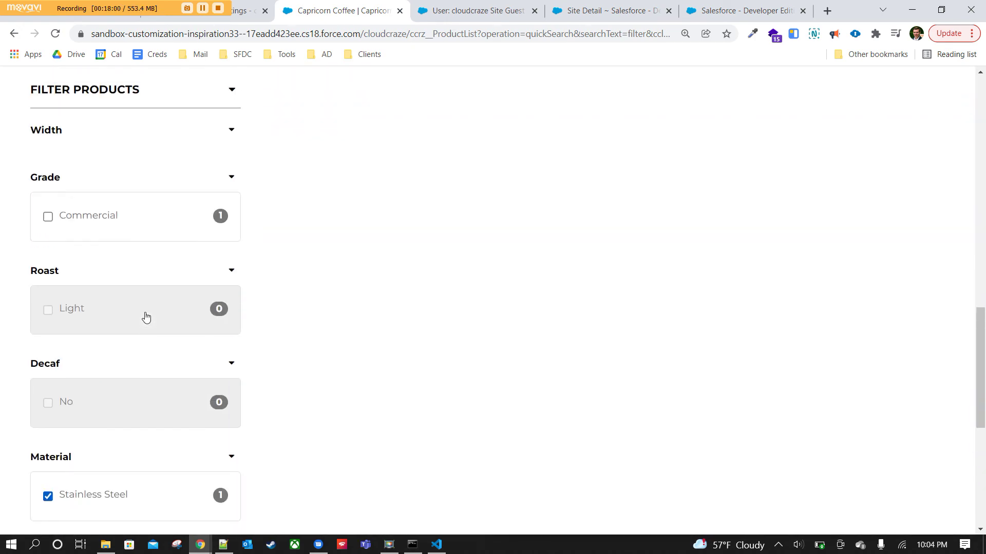
pyautogui.scroll(10, 385, 367)
pyautogui.scroll(-18, 384, 367)
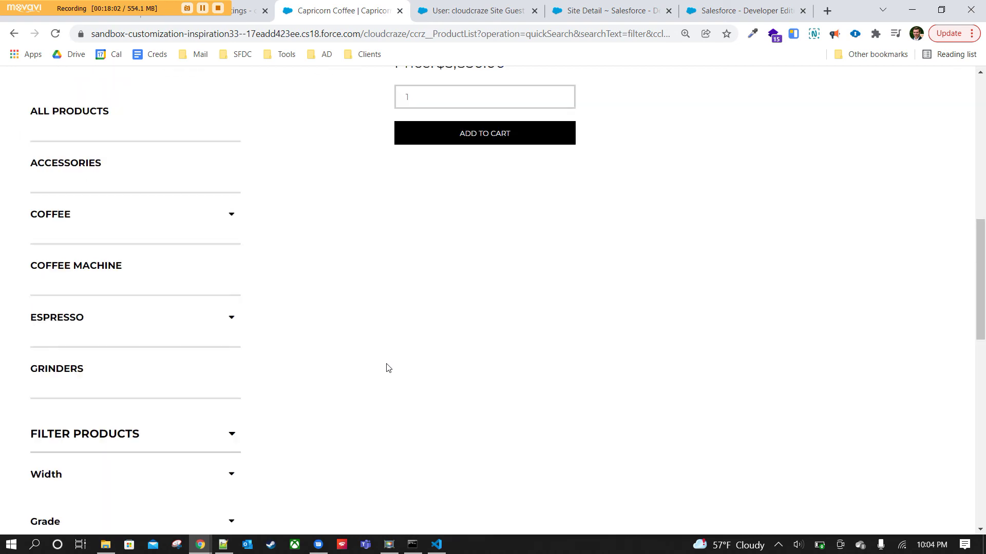
pyautogui.click(48, 304)
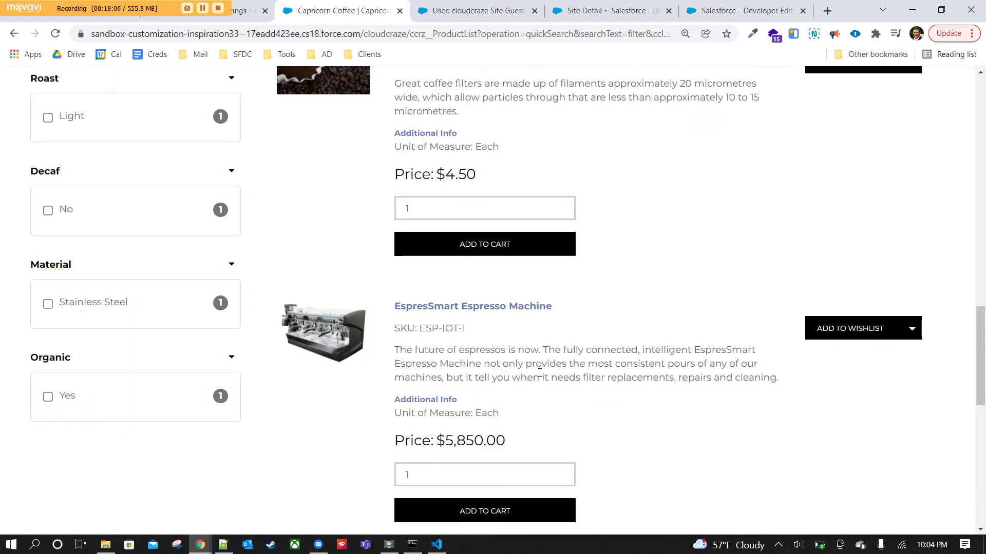
pyautogui.scroll(10, 532, 390)
pyautogui.scroll(6, 527, 360)
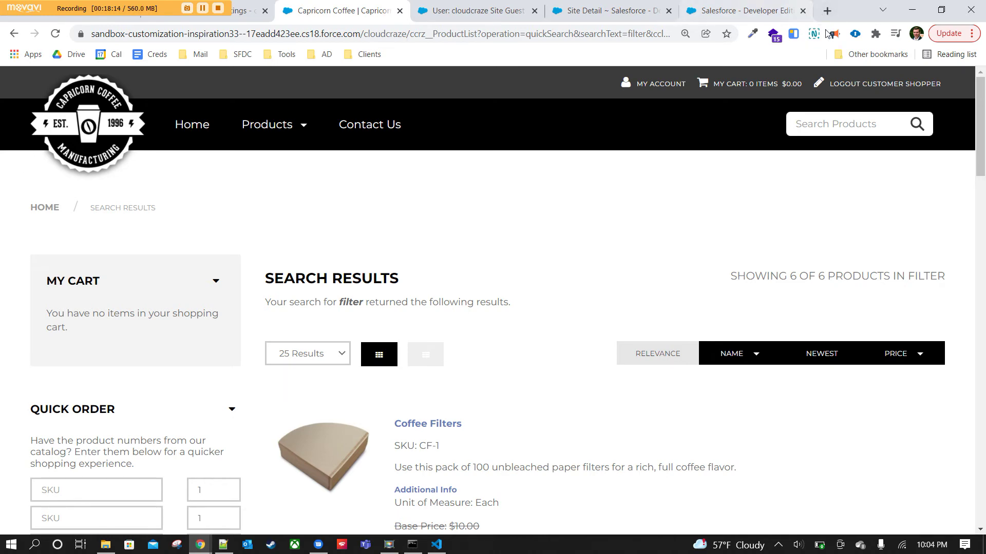
# Open Chrome DevTools via Inspect and dock it to the right side.
pyautogui.rightClick(597, 236)
pyautogui.click(664, 459)
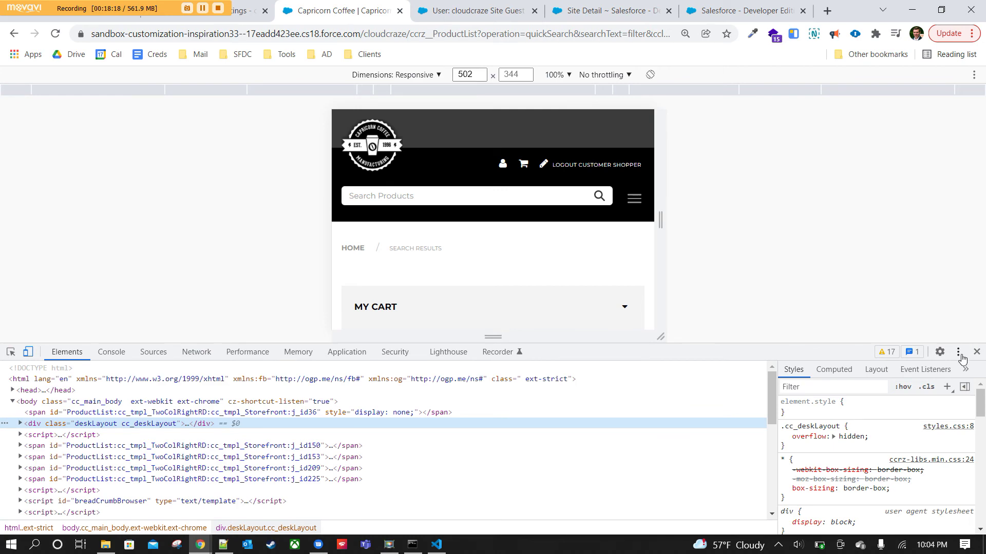
pyautogui.click(958, 353)
pyautogui.click(969, 375)
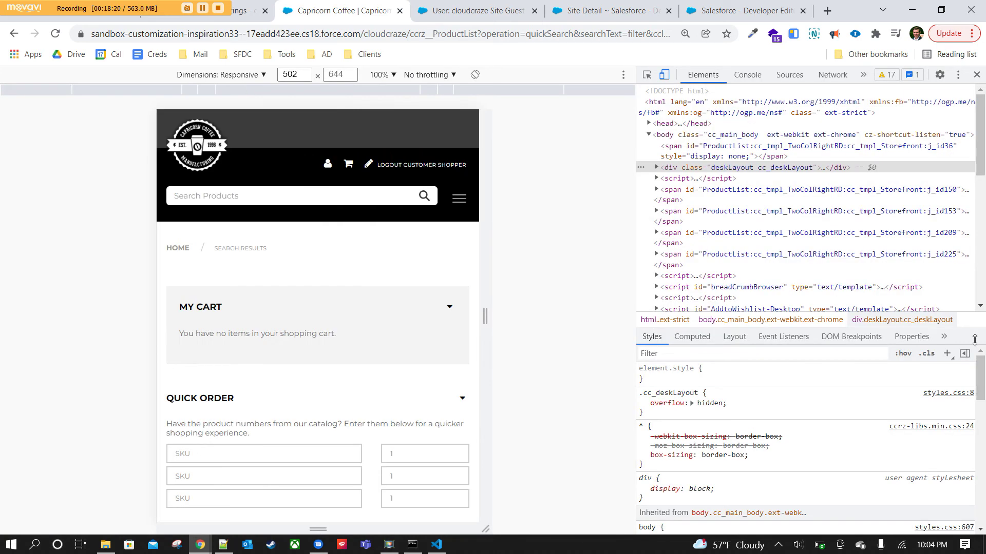
# Emulate the page on a Pixel 5 in the device toolbar.
pyautogui.click(262, 76)
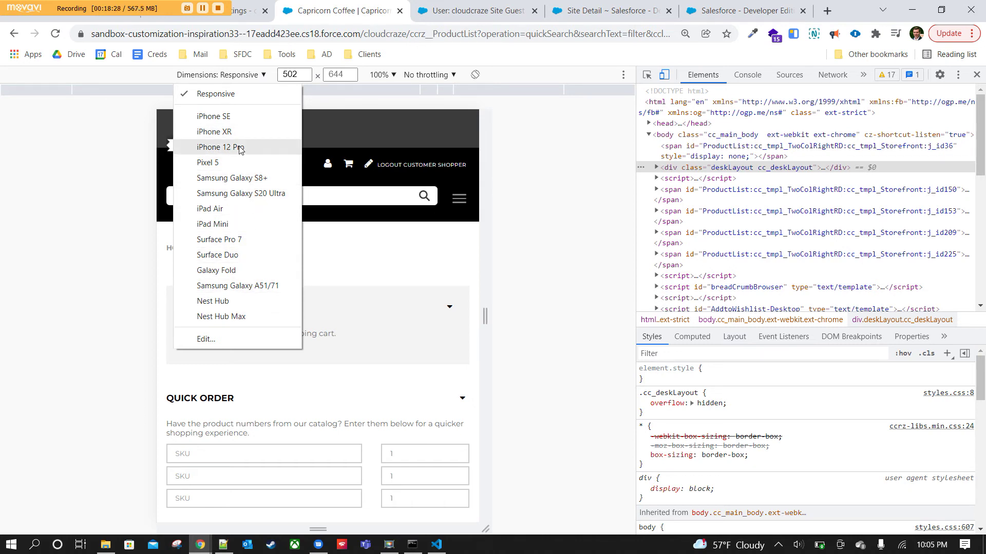
pyautogui.click(232, 163)
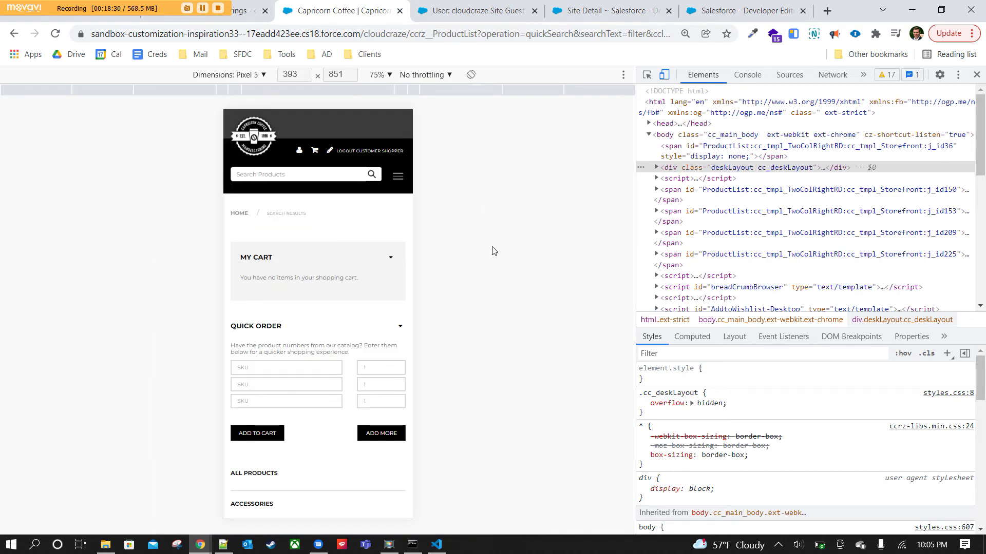
pyautogui.scroll(-10, 314, 278)
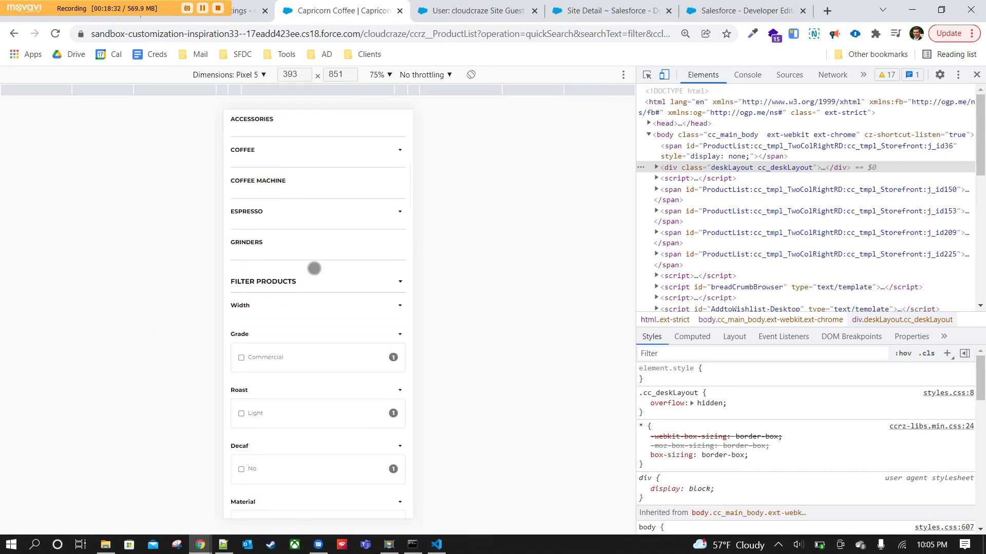
pyautogui.scroll(-15, 314, 268)
pyautogui.scroll(-15, 316, 271)
pyautogui.scroll(20, 355, 181)
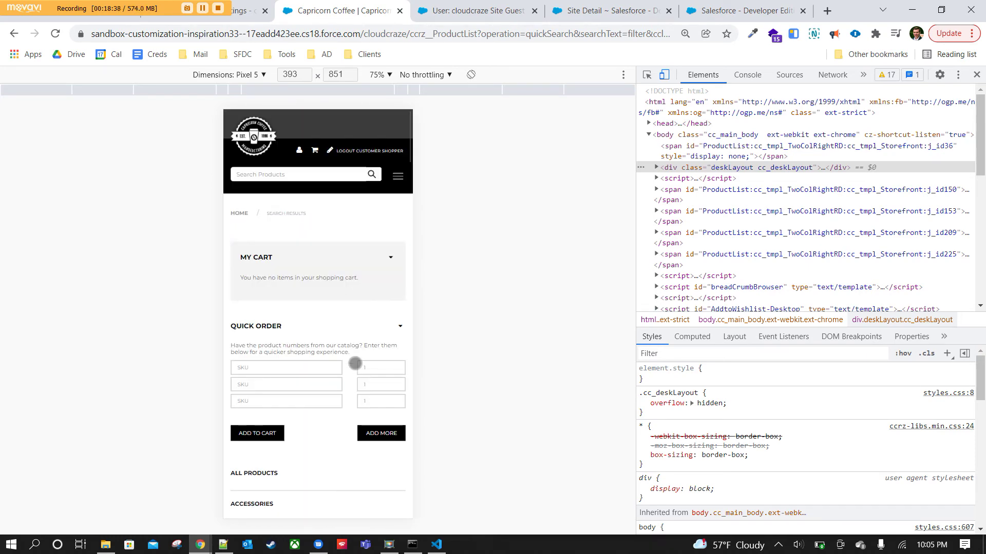
# Navigate to the Capricorn Coffee home page through the mobile hamburger menu.
pyautogui.click(396, 177)
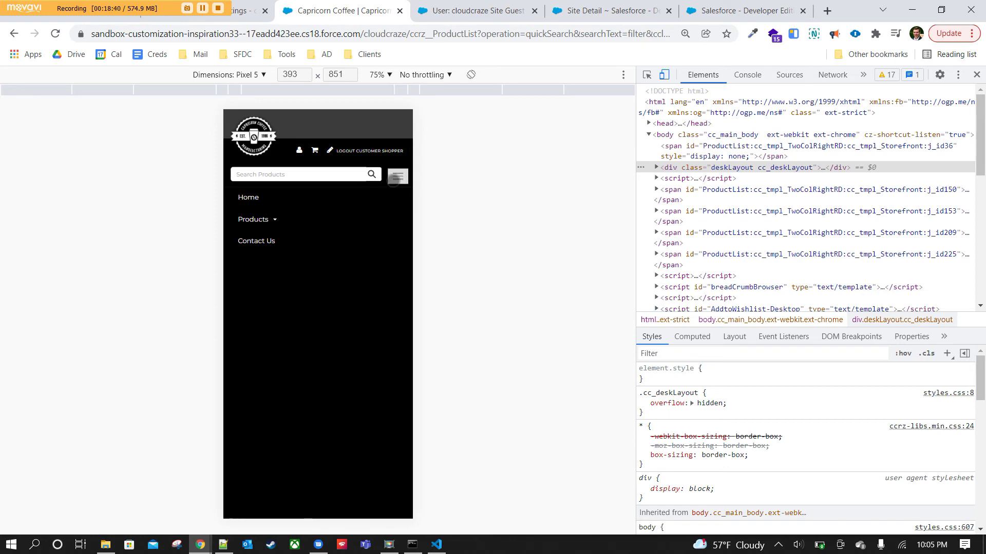
pyautogui.click(249, 139)
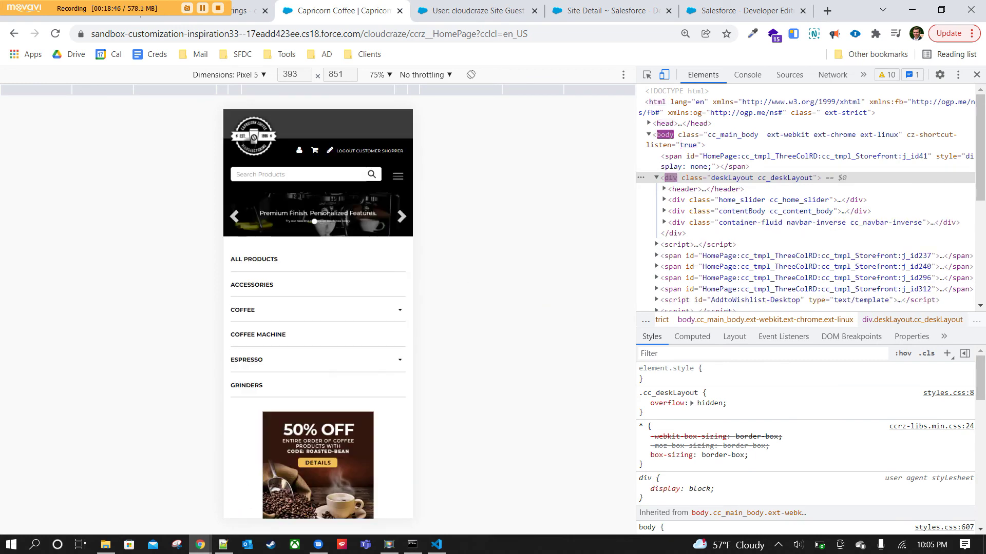
pyautogui.moveTo(354, 367)
pyautogui.mouseDown()
pyautogui.moveTo(352, 299)
pyautogui.moveTo(348, 359)
pyautogui.mouseUp()
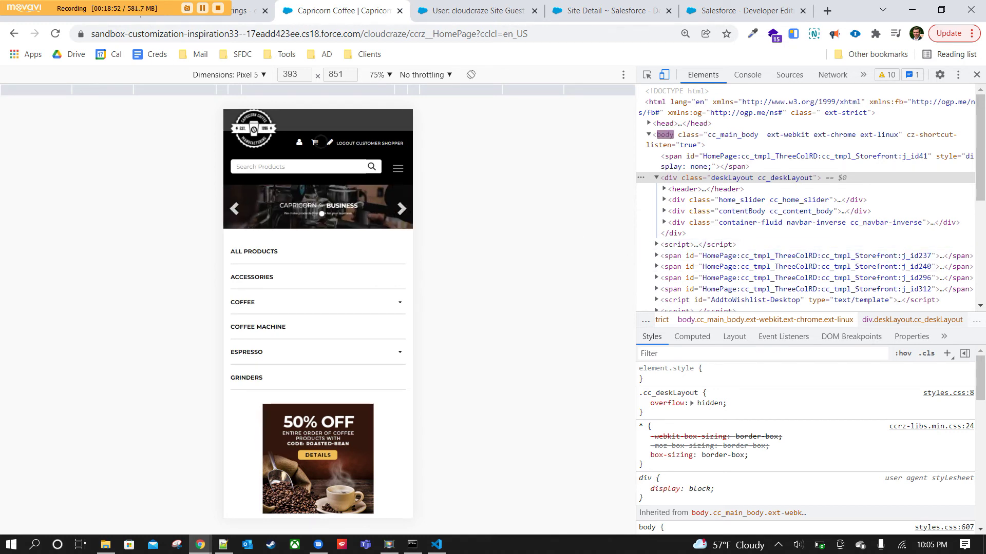
pyautogui.click(398, 169)
pyautogui.click(398, 170)
pyautogui.scroll(-10, 349, 267)
pyautogui.scroll(12, 385, 412)
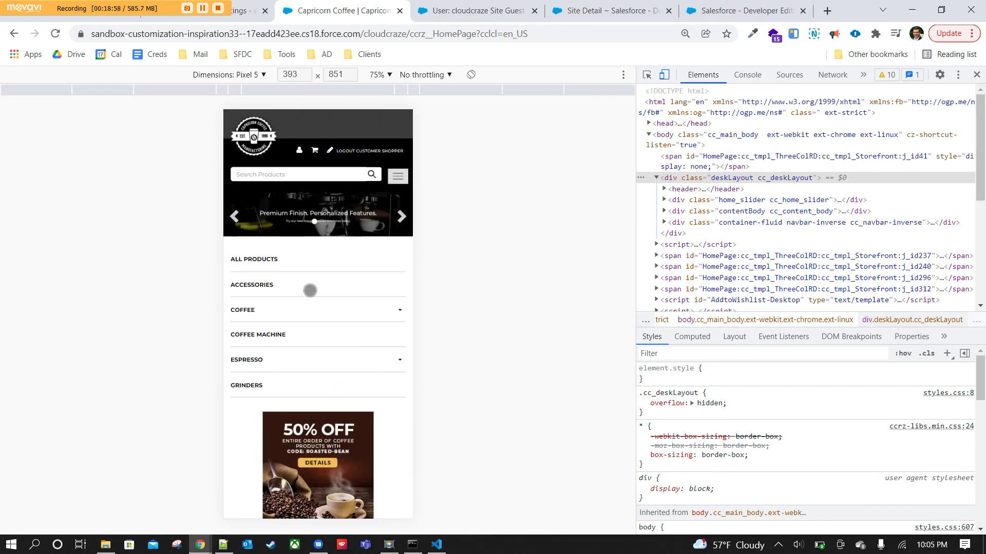
# Set the Pixel 5 preview zoom to 100%.
pyautogui.click(387, 75)
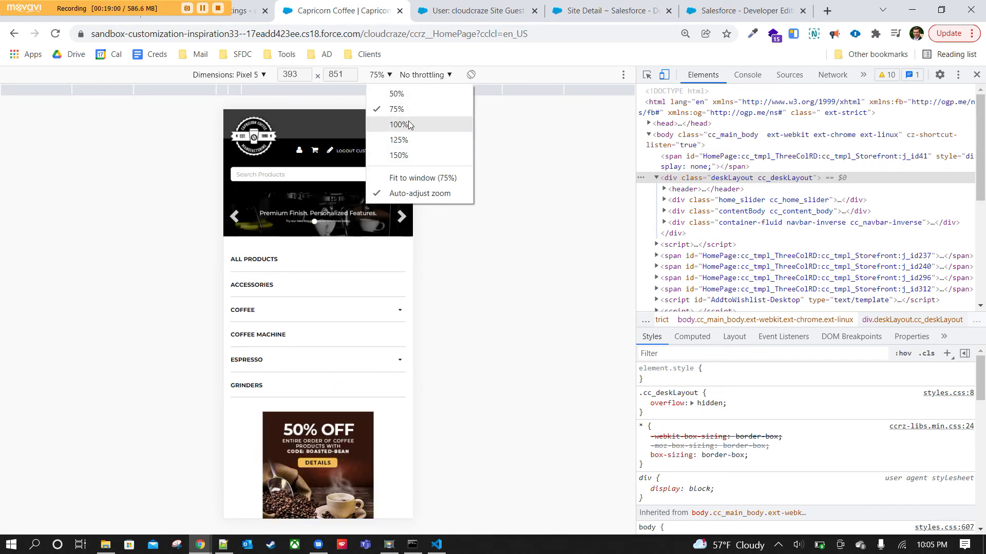
pyautogui.click(408, 124)
pyautogui.scroll(-20, 383, 294)
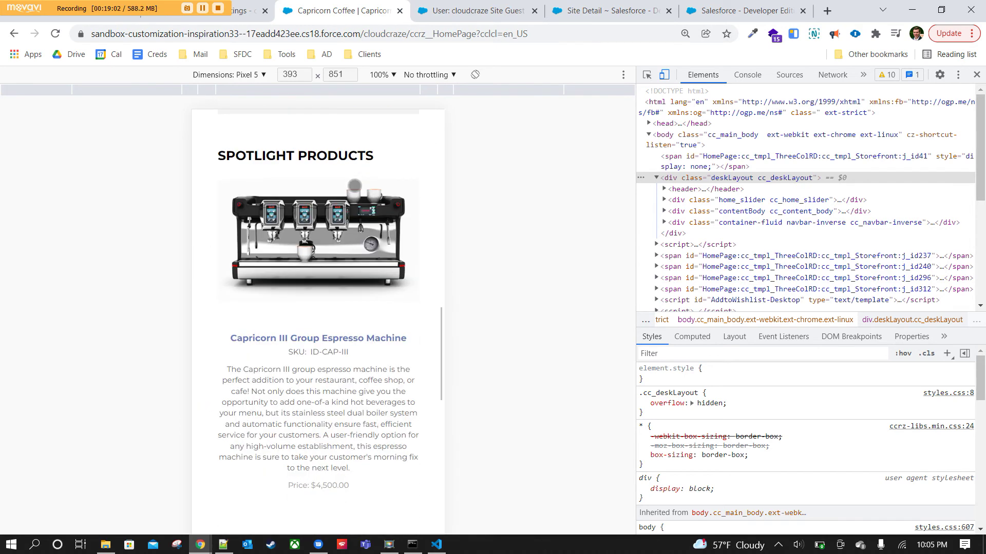
pyautogui.scroll(-15, 349, 169)
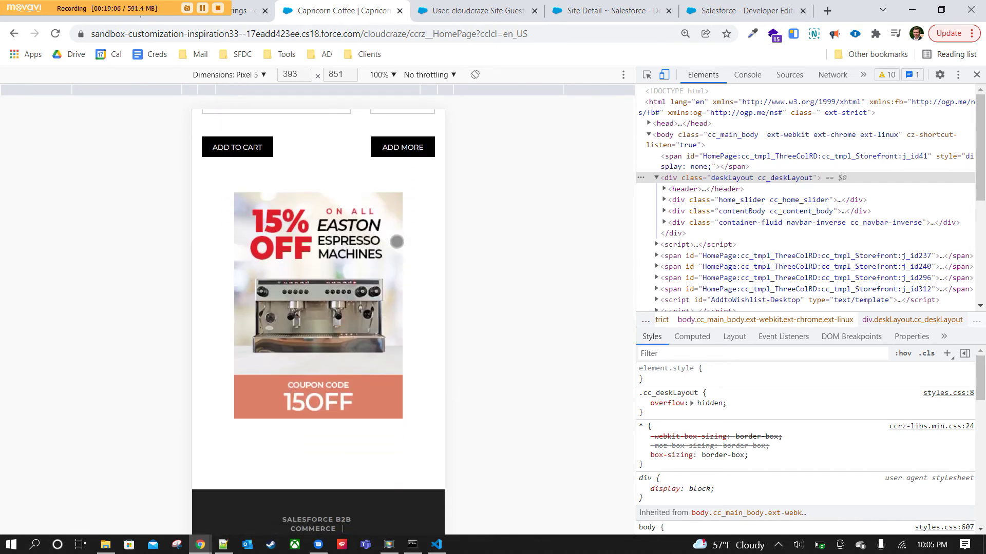
pyautogui.scroll(20, 395, 177)
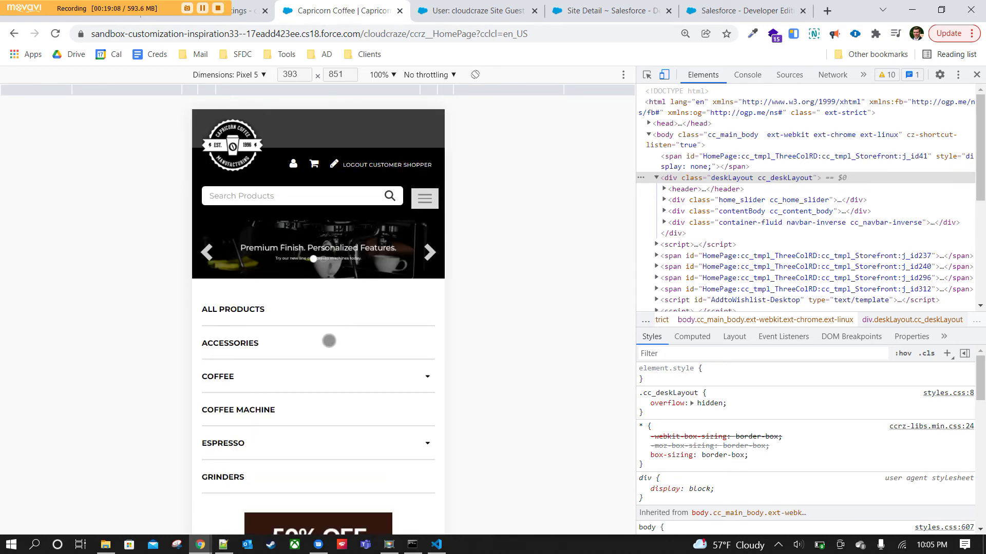
pyautogui.scroll(-1, 329, 341)
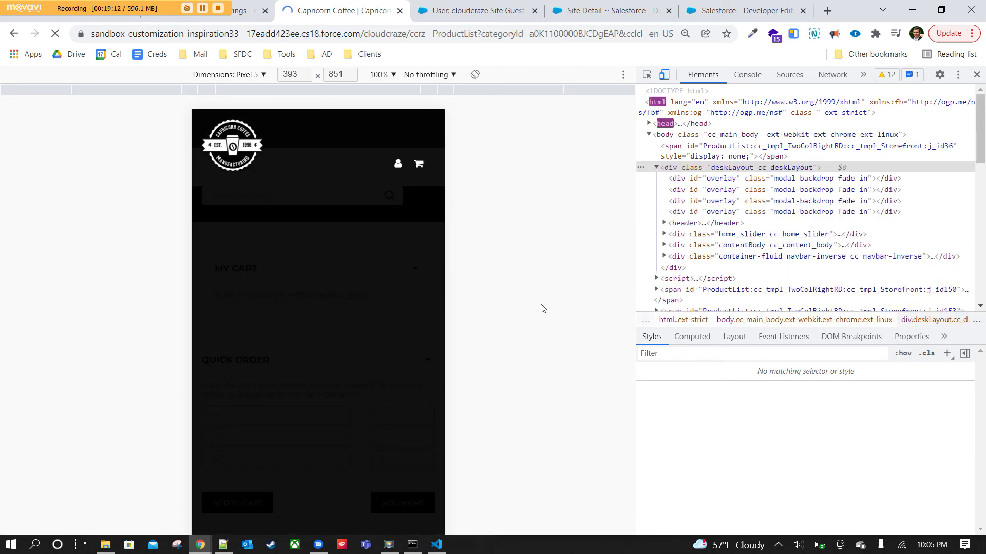
# Scroll to the Capricorn I Group Espresso Machine and add it to the cart.
pyautogui.scroll(-7, 343, 272)
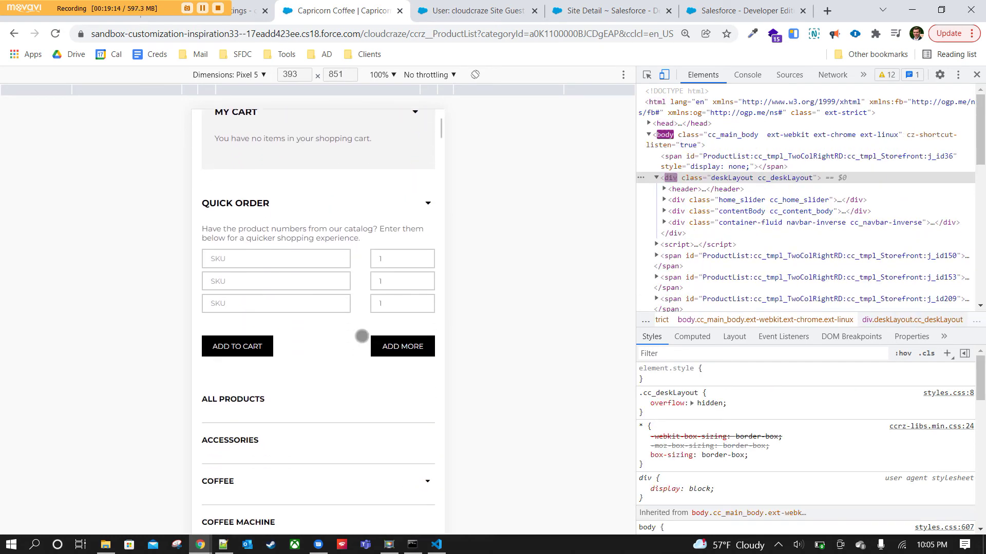
pyautogui.scroll(-18, 343, 267)
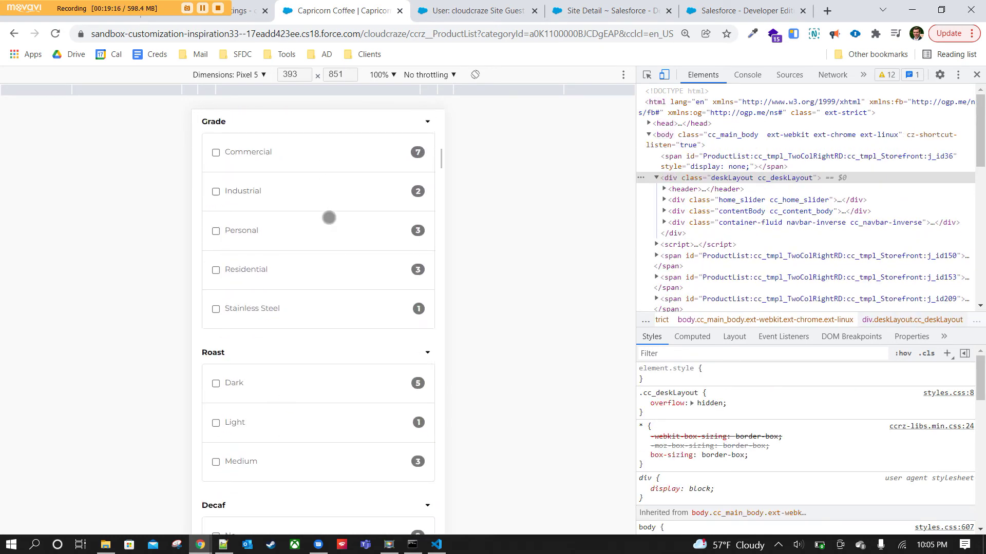
pyautogui.scroll(-5, 331, 225)
pyautogui.scroll(4, 344, 318)
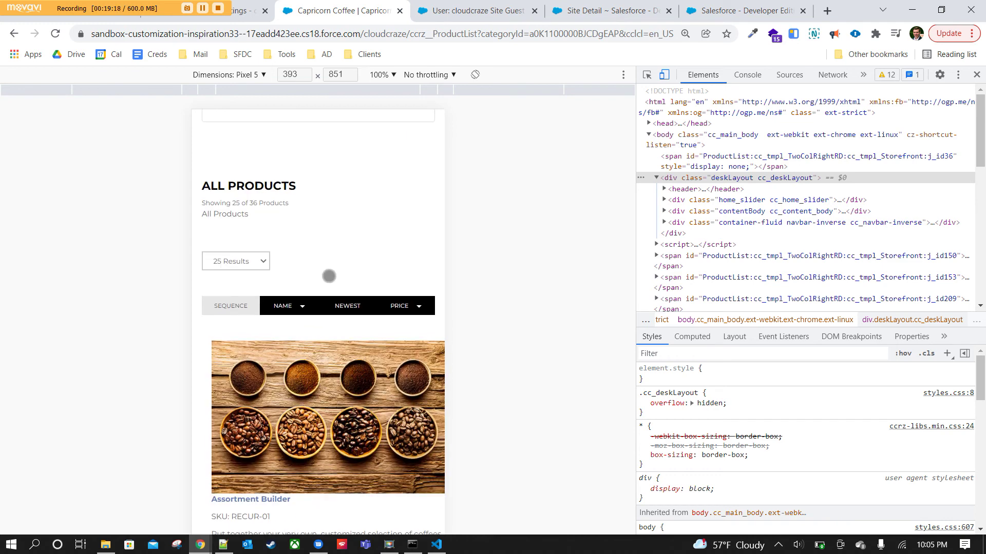
pyautogui.scroll(-7, 329, 276)
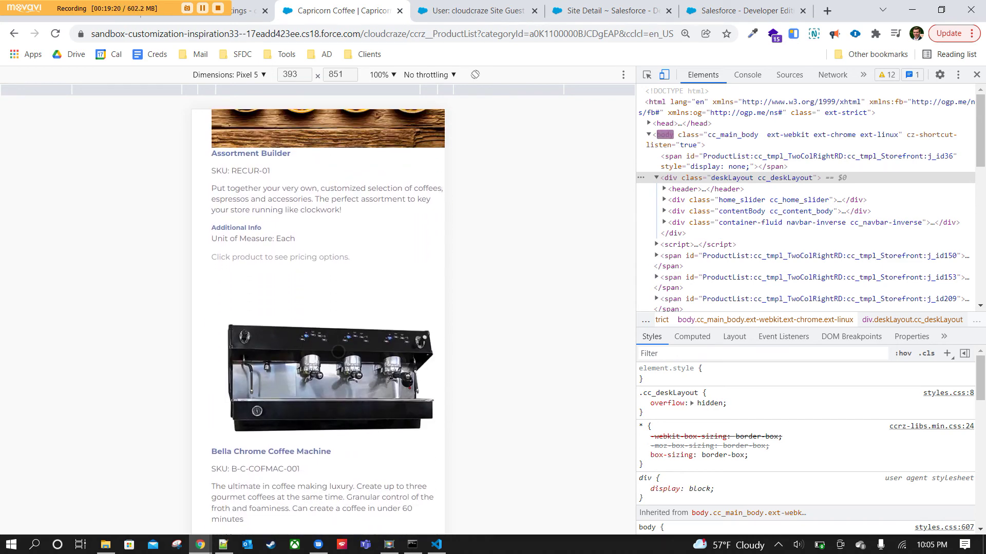
pyautogui.scroll(-10, 337, 350)
pyautogui.scroll(-15, 371, 213)
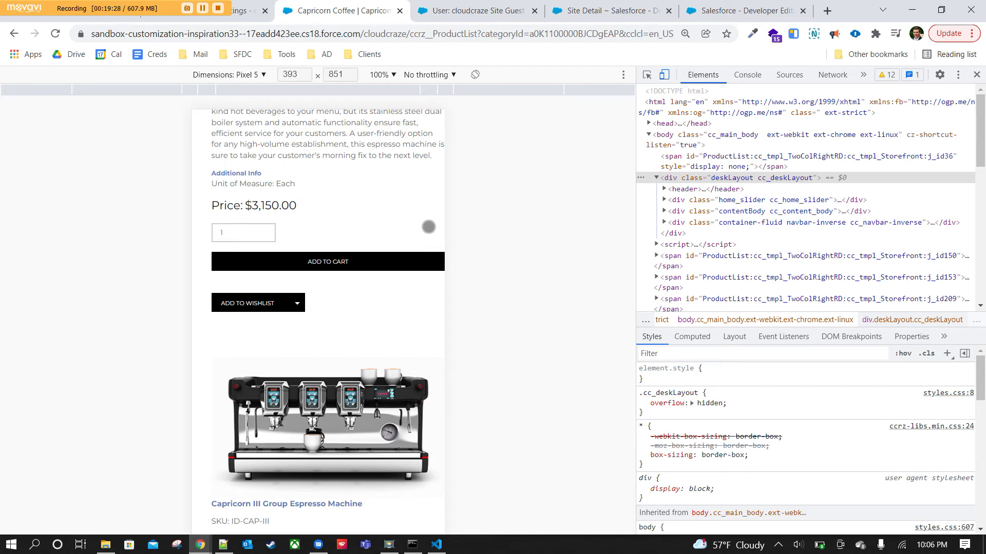
pyautogui.moveTo(431, 167); pyautogui.dragTo(432, 256)
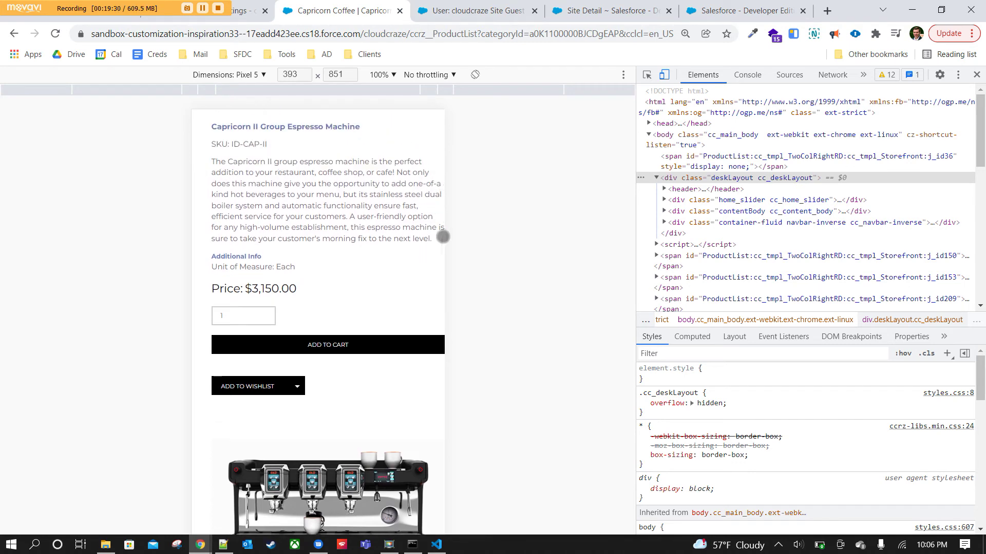
pyautogui.scroll(-7, 394, 283)
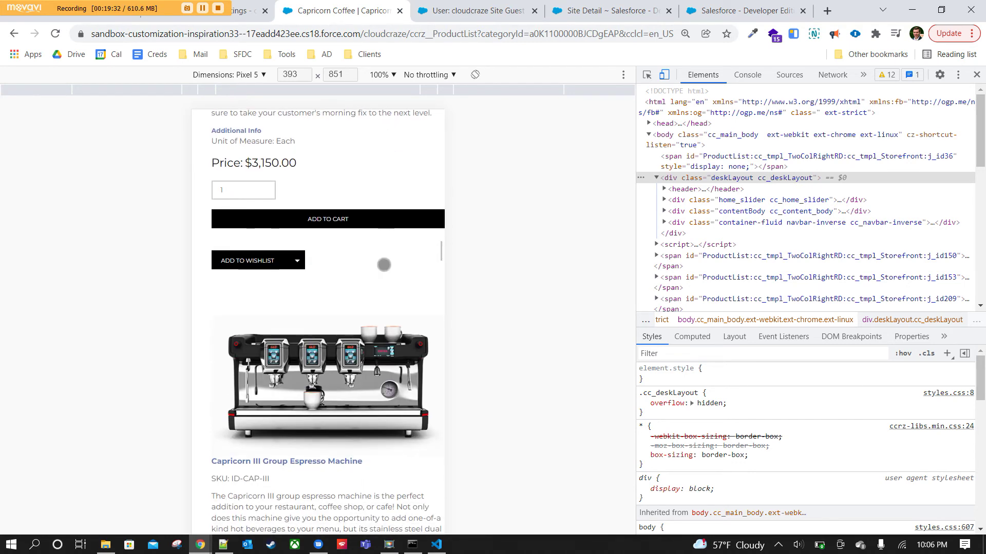
pyautogui.scroll(-20, 379, 237)
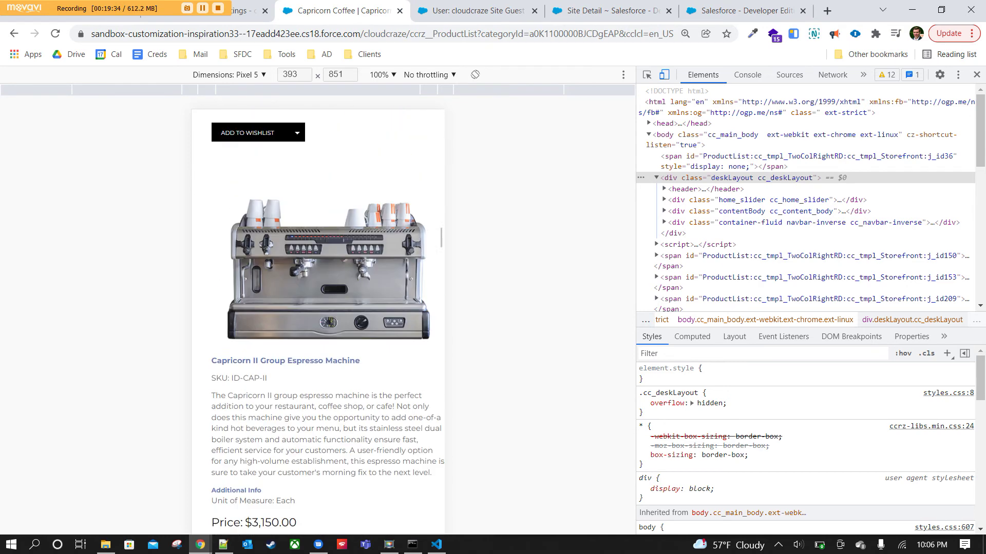
pyautogui.scroll(10, 365, 393)
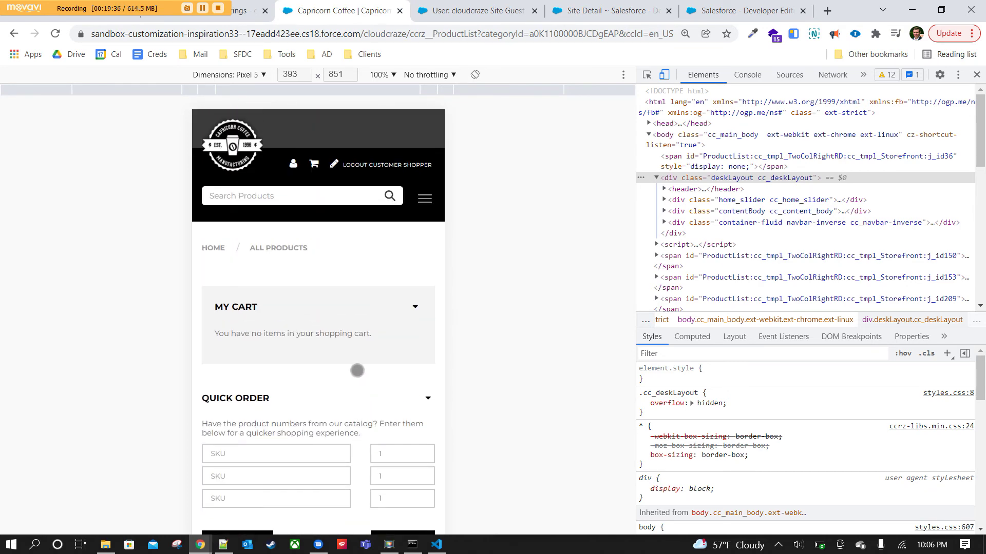
pyautogui.scroll(-15, 357, 371)
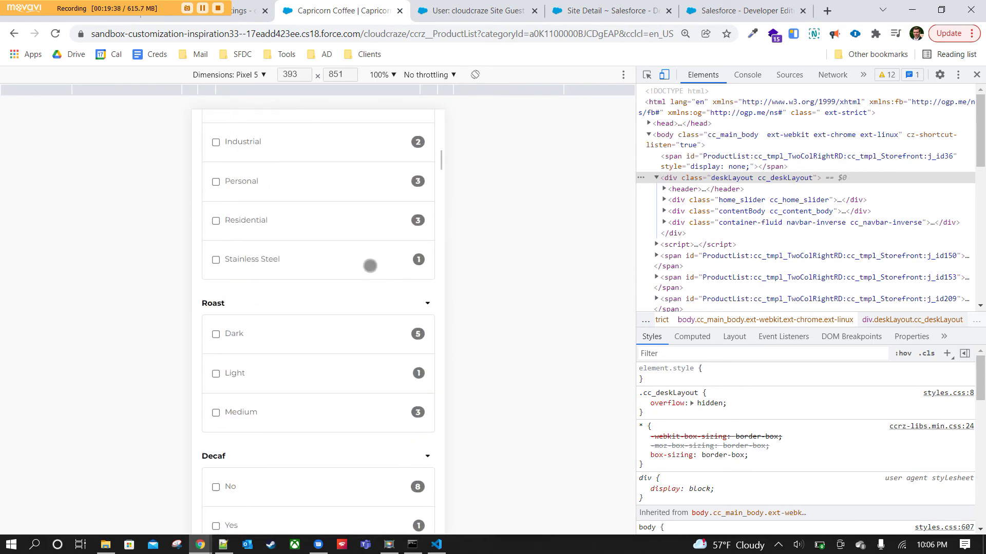
pyautogui.scroll(-4, 353, 223)
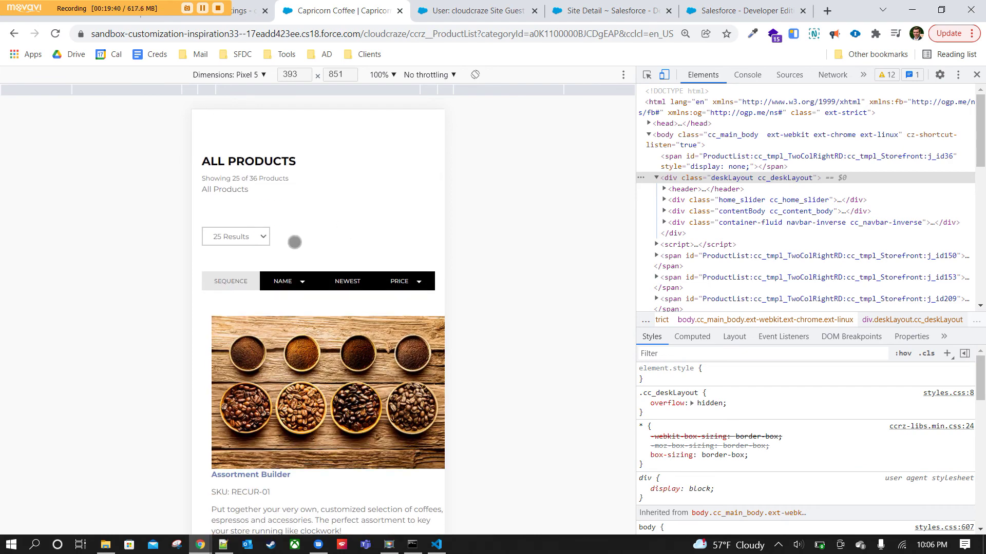
pyautogui.scroll(5, 373, 230)
pyautogui.scroll(10, 324, 199)
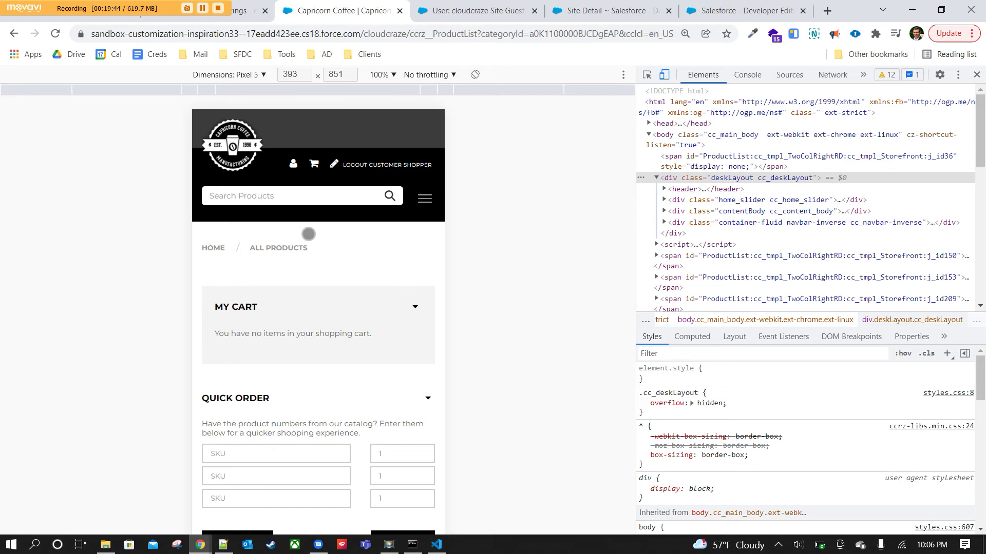
pyautogui.scroll(-8, 337, 279)
pyautogui.scroll(-15, 342, 301)
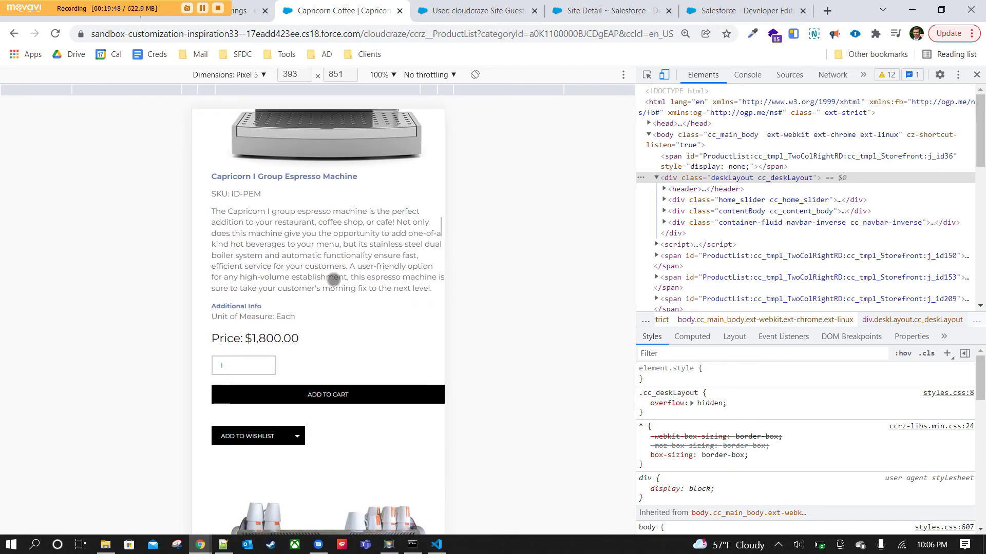
pyautogui.click(297, 401)
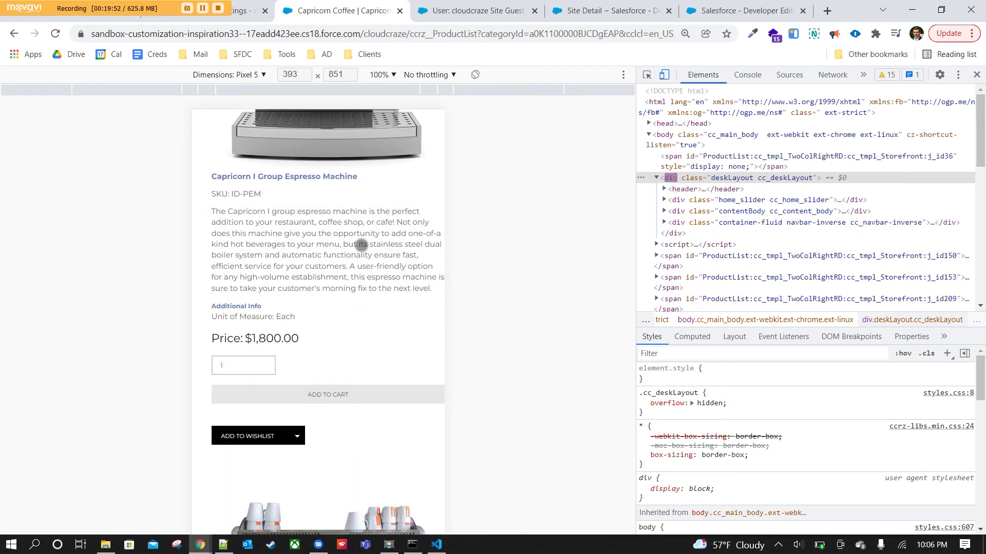
# Open the shopping cart with the $1,800.00 espresso machine and proceed to checkout.
pyautogui.scroll(-10, 370, 445)
pyautogui.scroll(15, 370, 446)
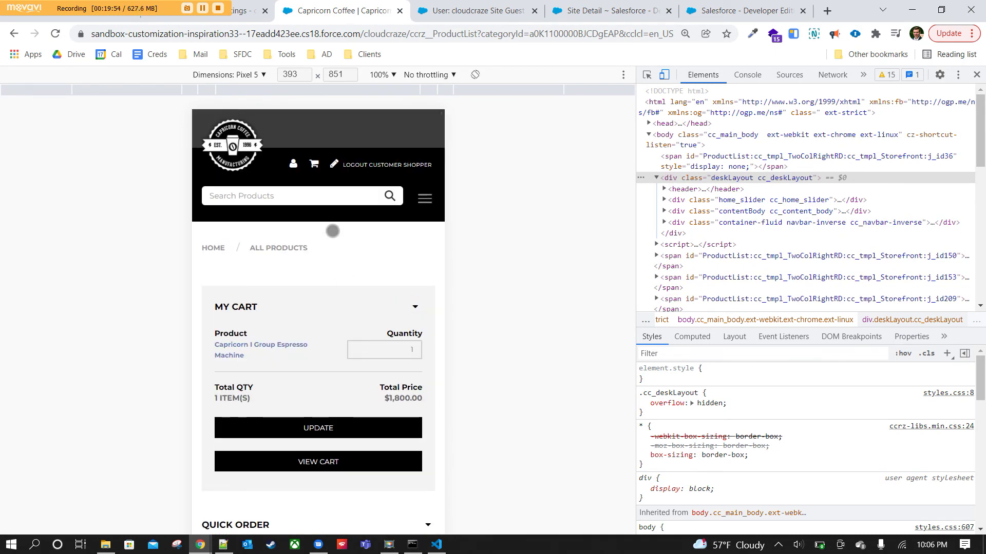
pyautogui.click(314, 163)
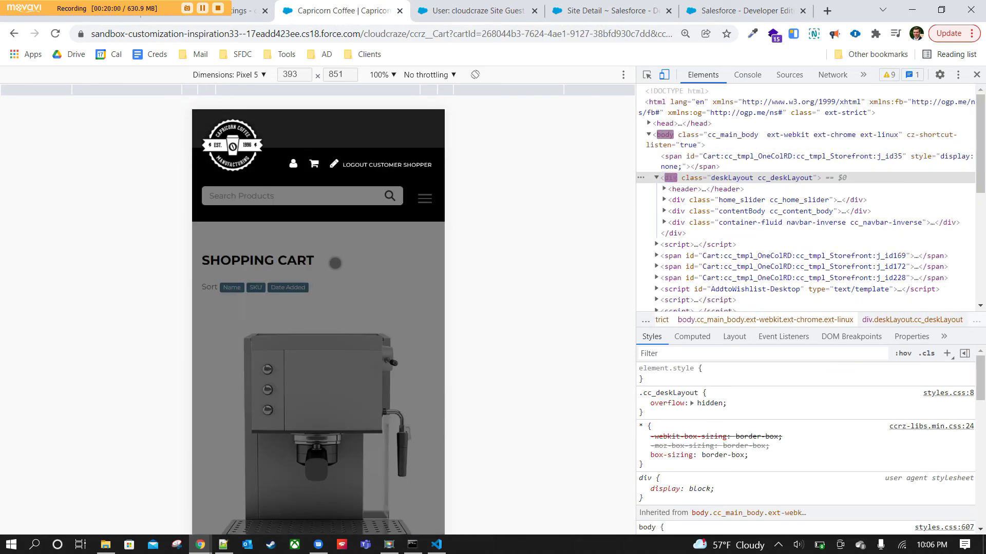
pyautogui.moveTo(385, 298); pyautogui.dragTo(396, 238)
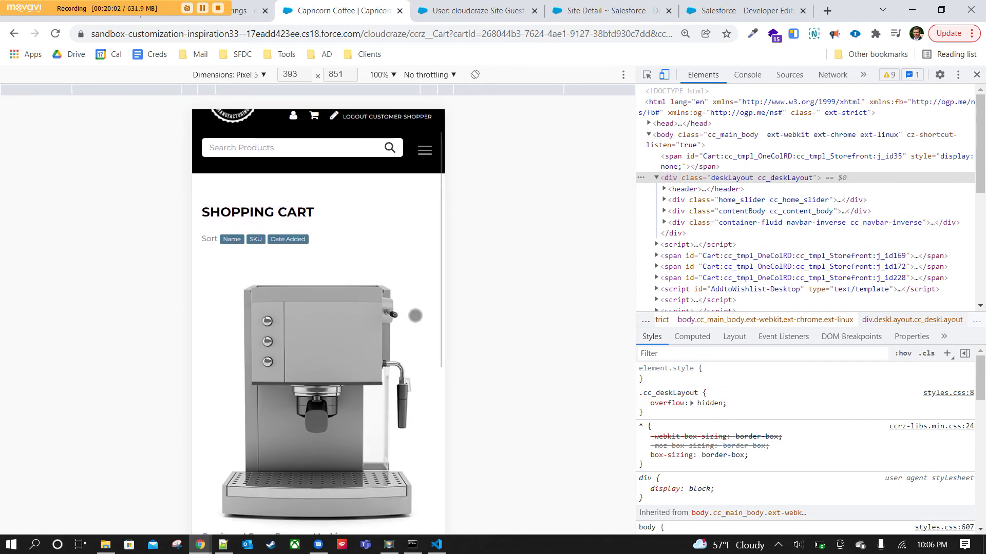
pyautogui.scroll(-4, 415, 316)
pyautogui.scroll(-3, 373, 401)
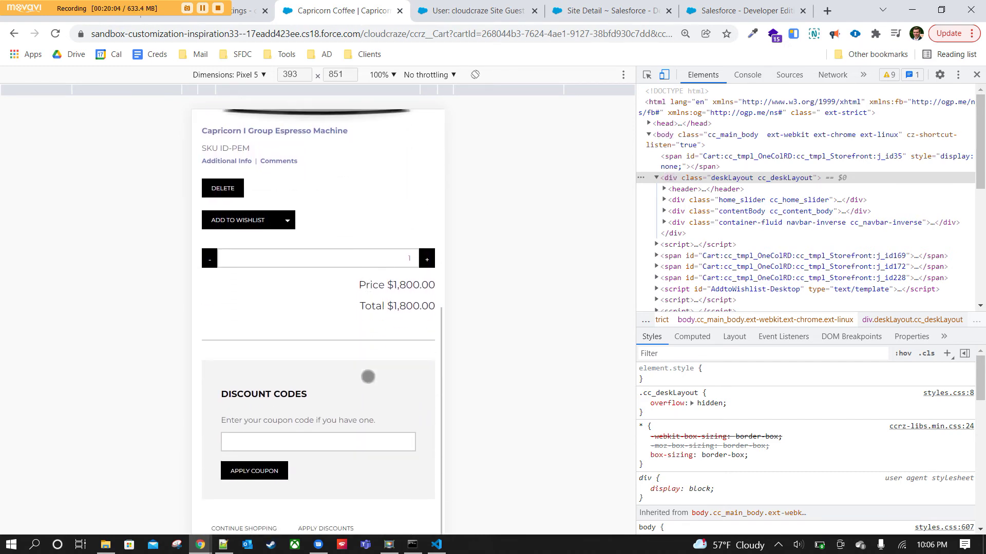
pyautogui.scroll(-5, 369, 329)
pyautogui.click(405, 404)
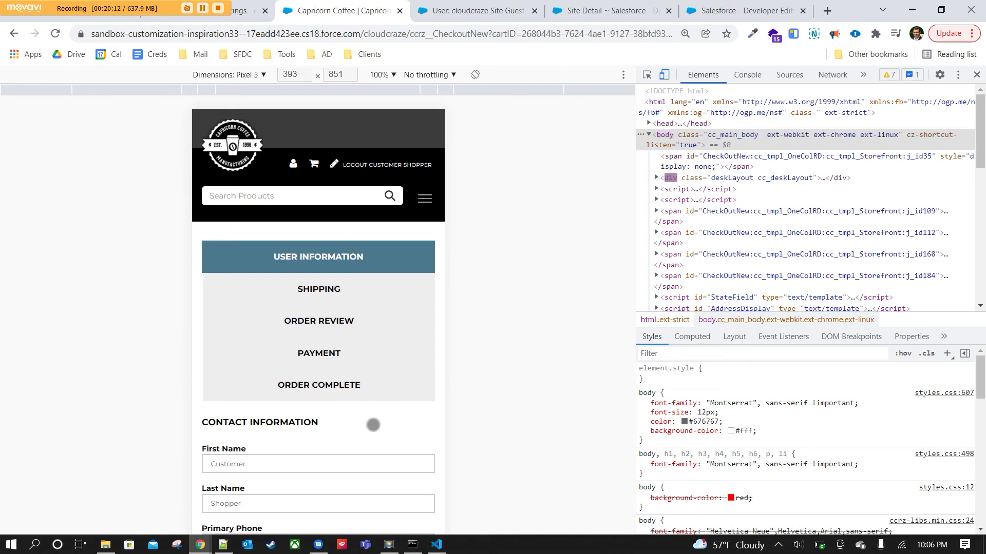
# Check the saved billing address book, find it empty, and close it.
pyautogui.scroll(-4, 374, 425)
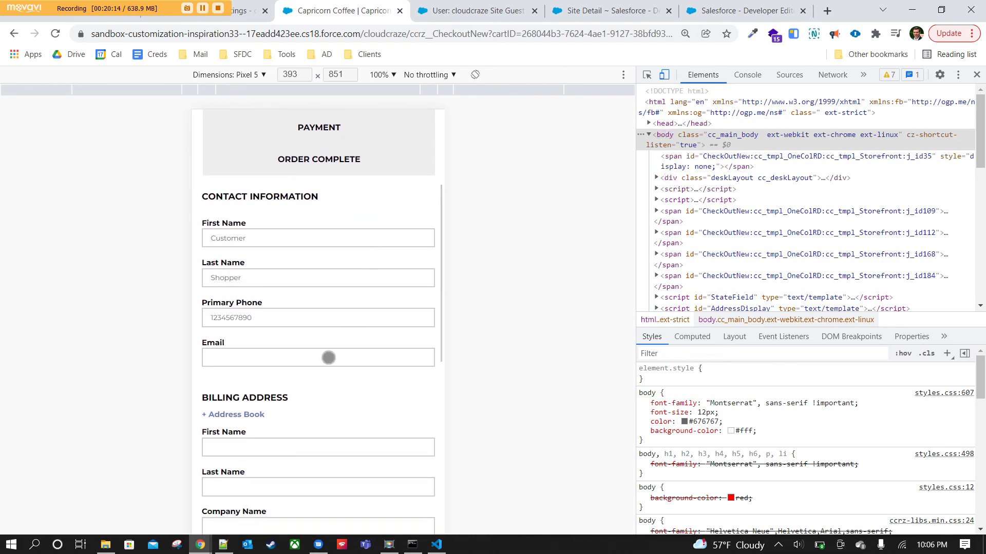
pyautogui.scroll(-4, 326, 334)
pyautogui.scroll(1, 303, 385)
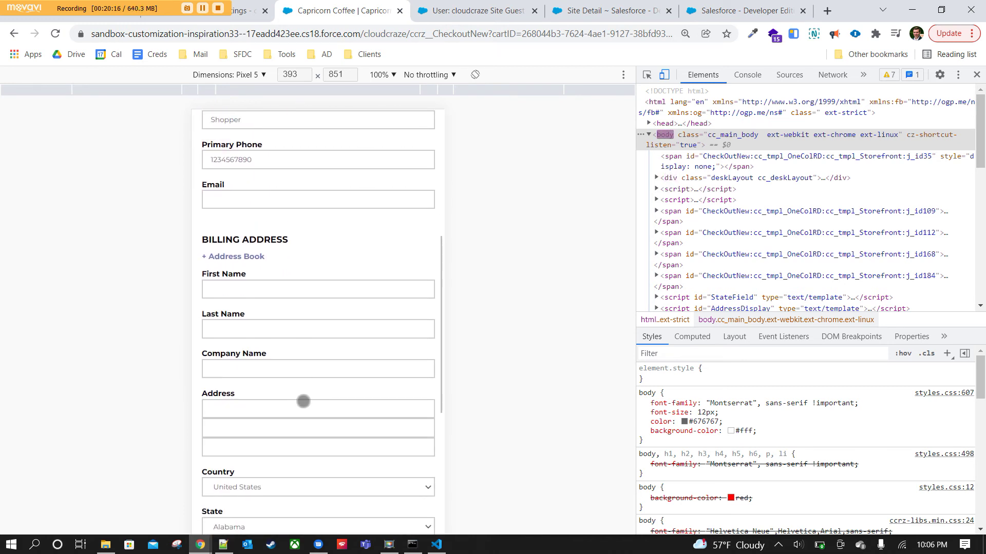
pyautogui.click(283, 283)
pyautogui.click(239, 259)
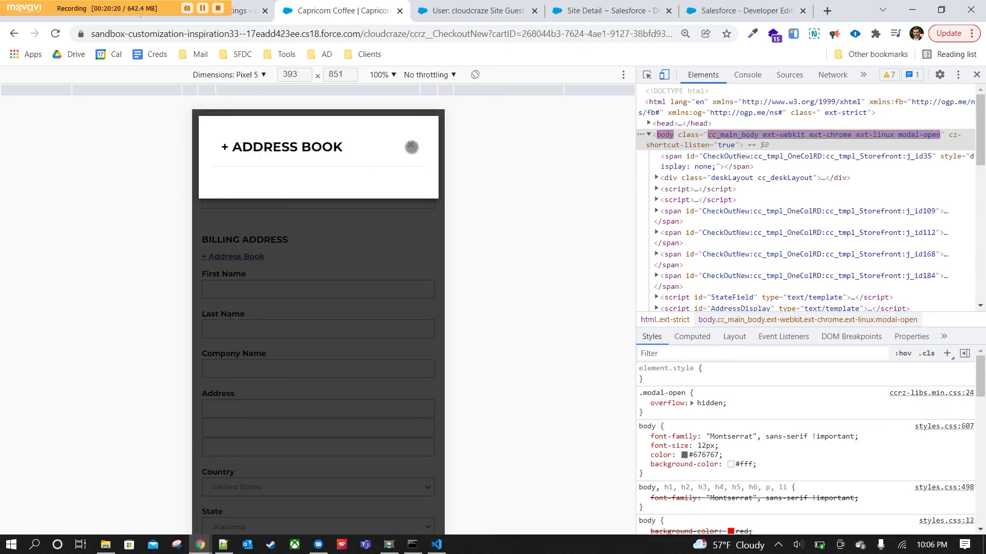
pyautogui.click(411, 148)
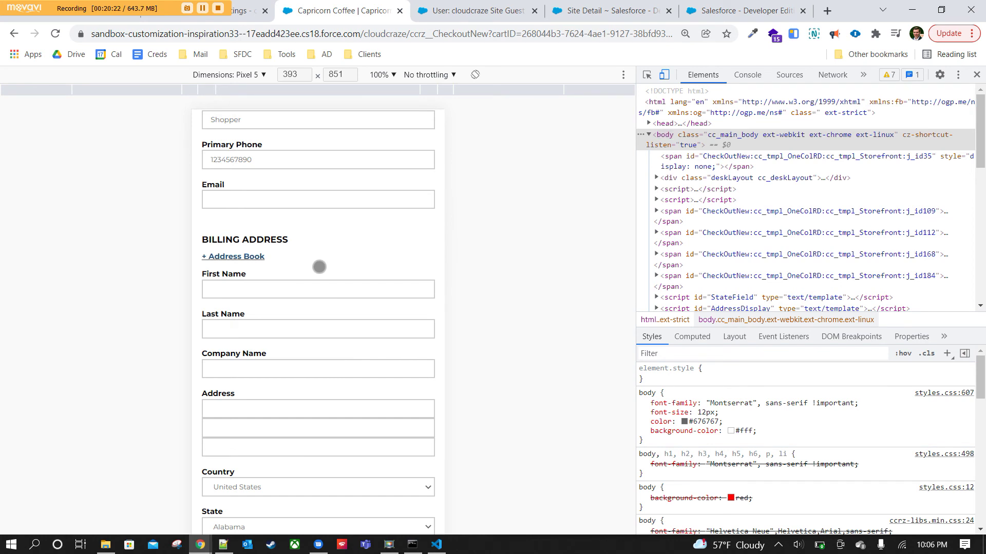
# Enter 'test' as the billing first name and the billing city.
pyautogui.scroll(-3, 319, 267)
pyautogui.scroll(-4, 306, 348)
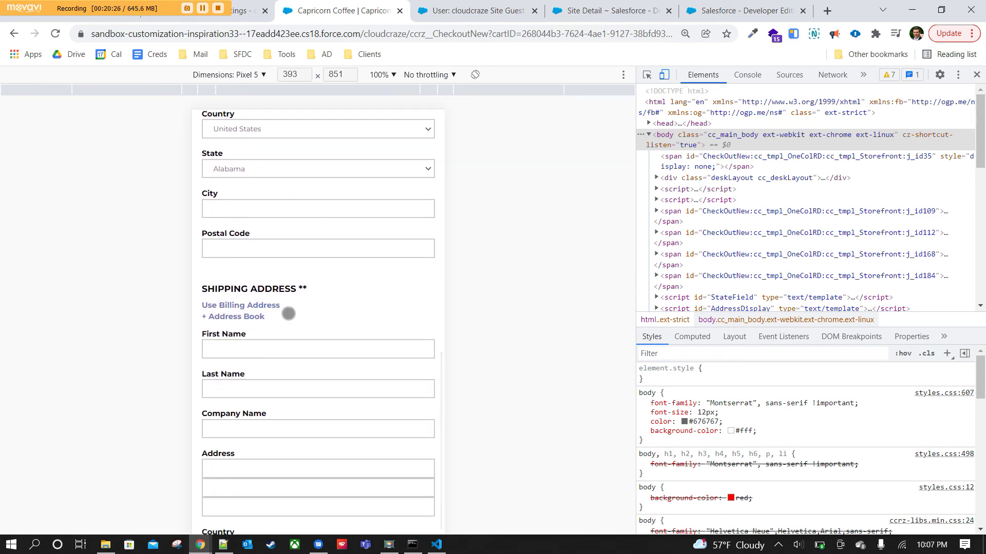
pyautogui.scroll(-1, 292, 287)
pyautogui.scroll(10, 416, 258)
pyautogui.scroll(-3, 363, 350)
pyautogui.click(258, 240)
pyautogui.write('test')
pyautogui.press('Tab')
pyautogui.press('Tab')
pyautogui.scroll(-2, 277, 286)
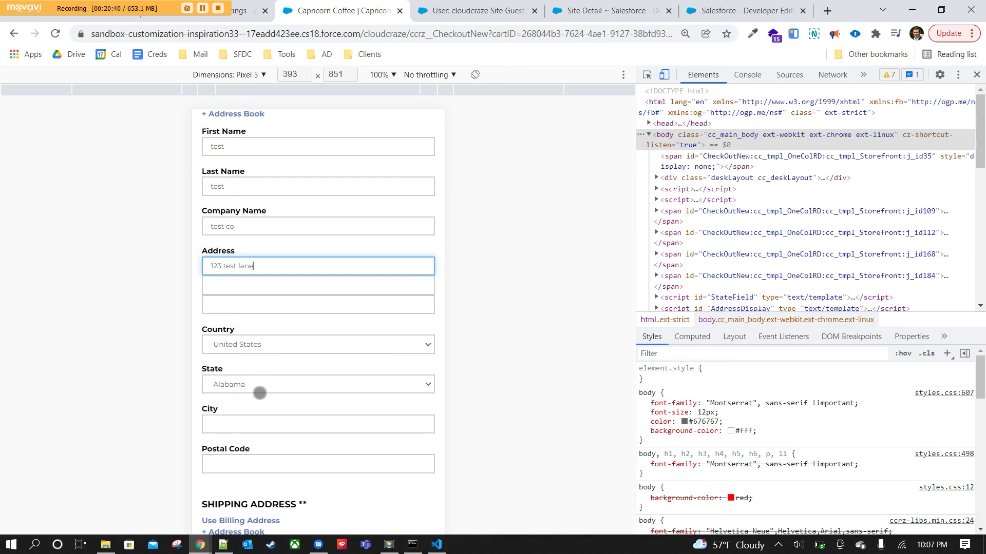
pyautogui.click(261, 422)
pyautogui.write('testcity')
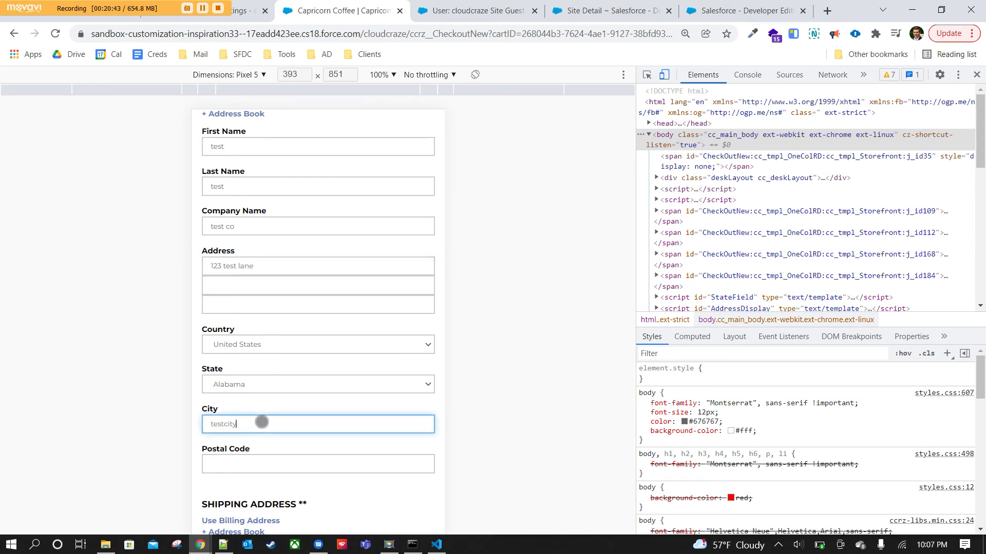
pyautogui.press('Tab')
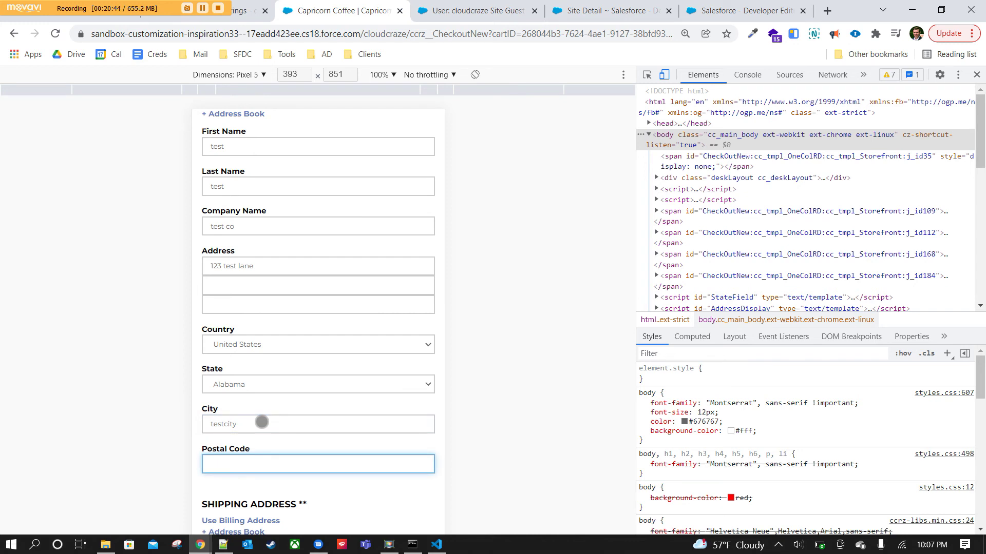
# Reuse the billing address as shipping, continue checkout, and select the missing Email field.
pyautogui.scroll(-6, 261, 422)
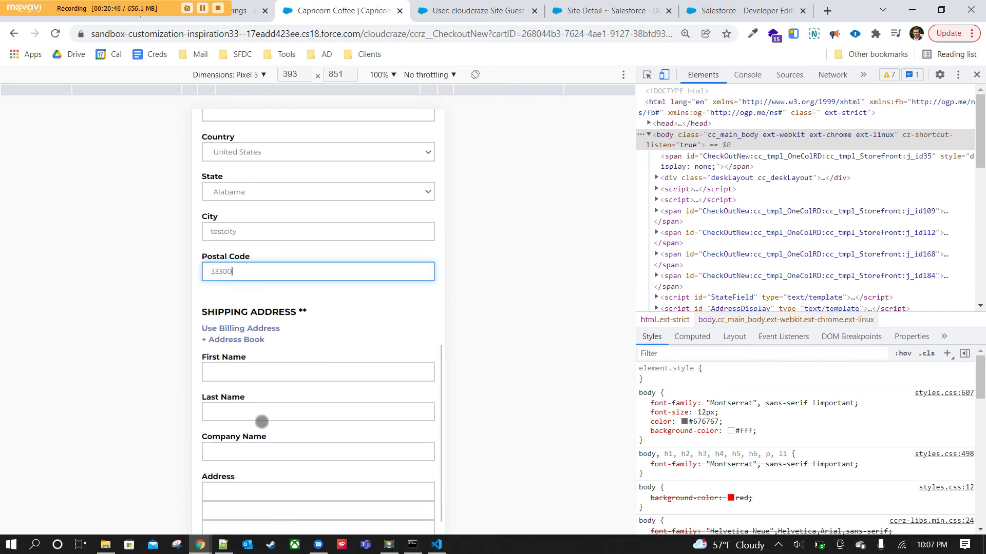
pyautogui.click(271, 199)
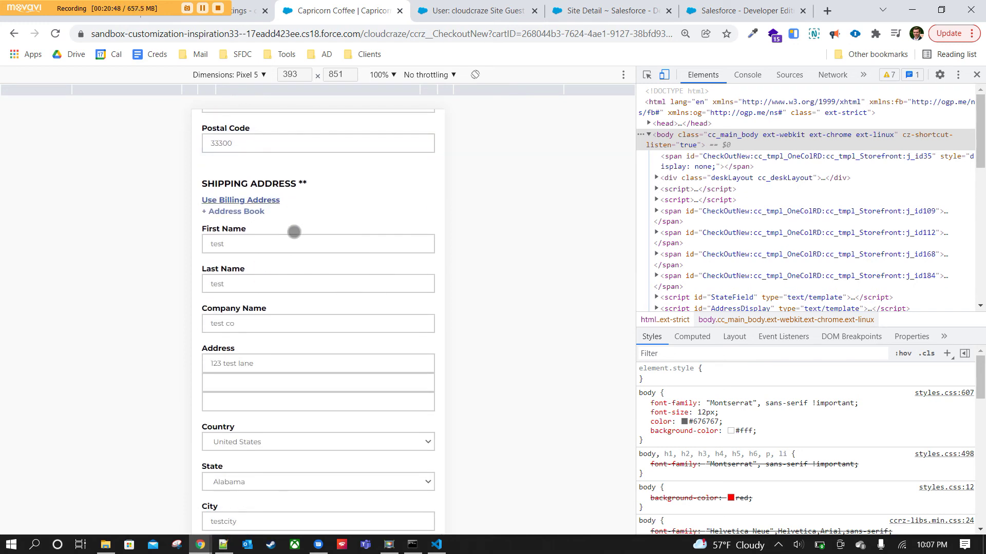
pyautogui.scroll(-5, 293, 229)
pyautogui.click(288, 393)
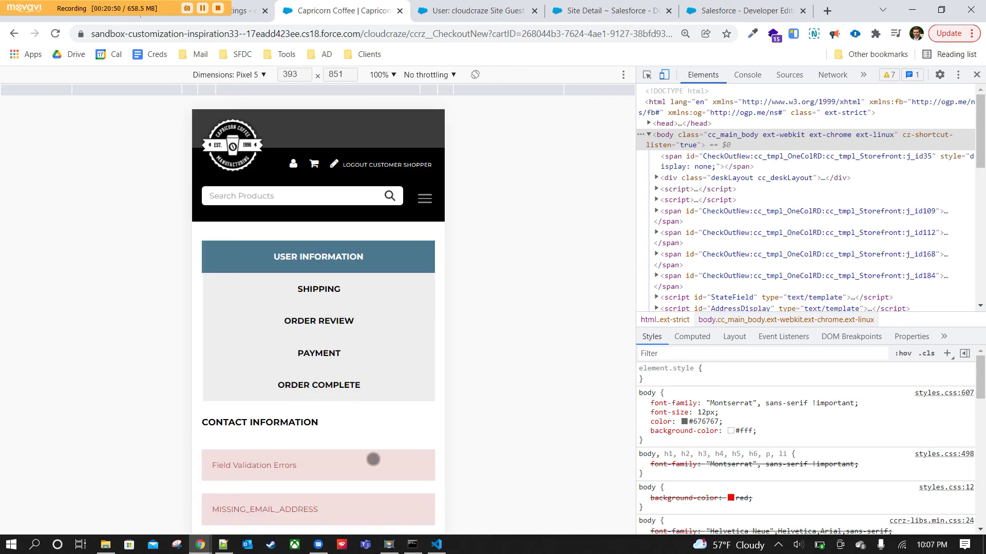
pyautogui.scroll(-4, 375, 447)
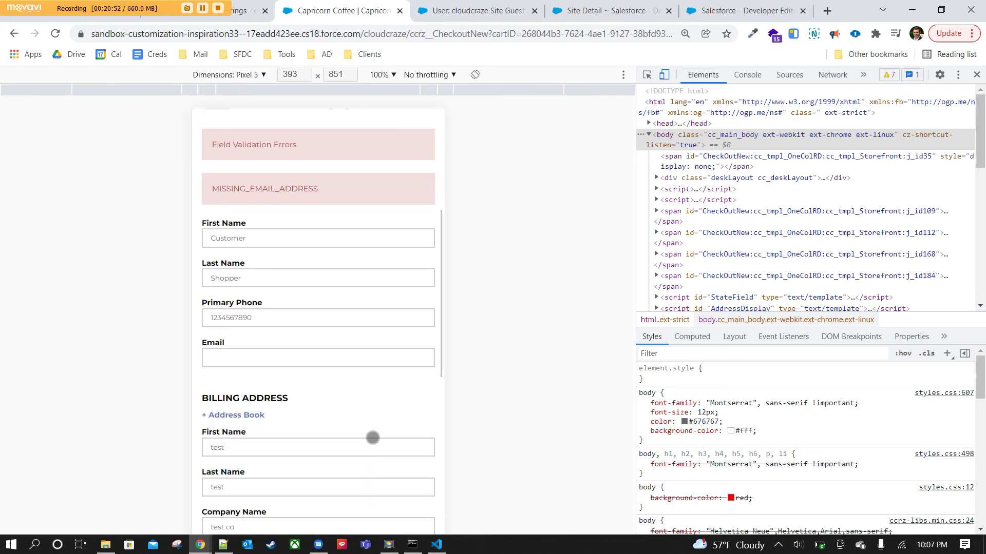
pyautogui.click(257, 361)
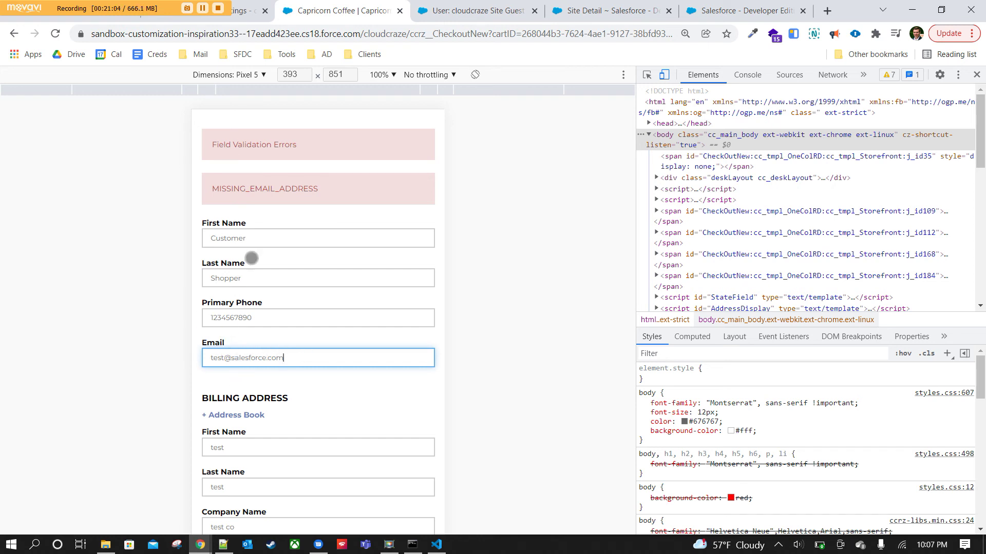
# Submit the buyer information and billing address to continue checkout.
pyautogui.scroll(-15, 356, 343)
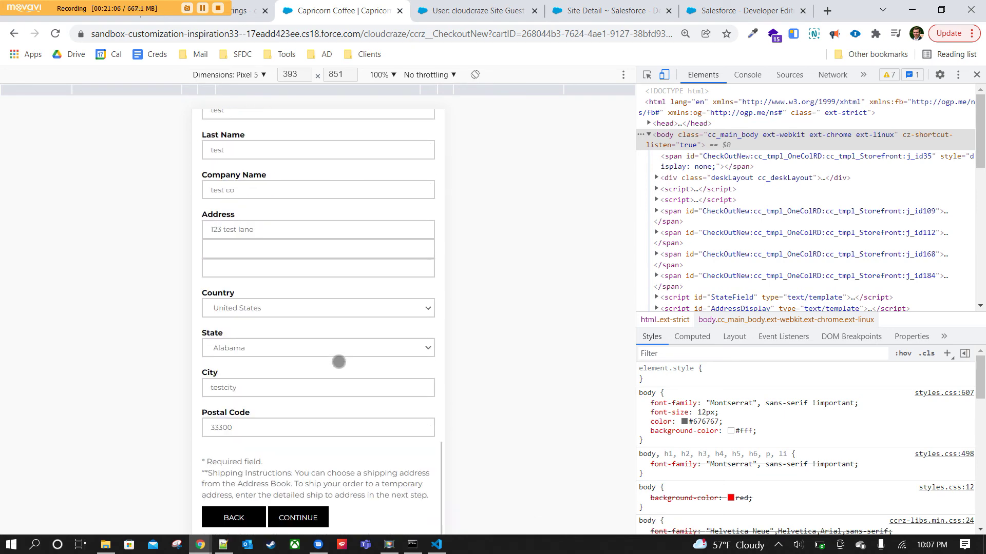
pyautogui.click(296, 392)
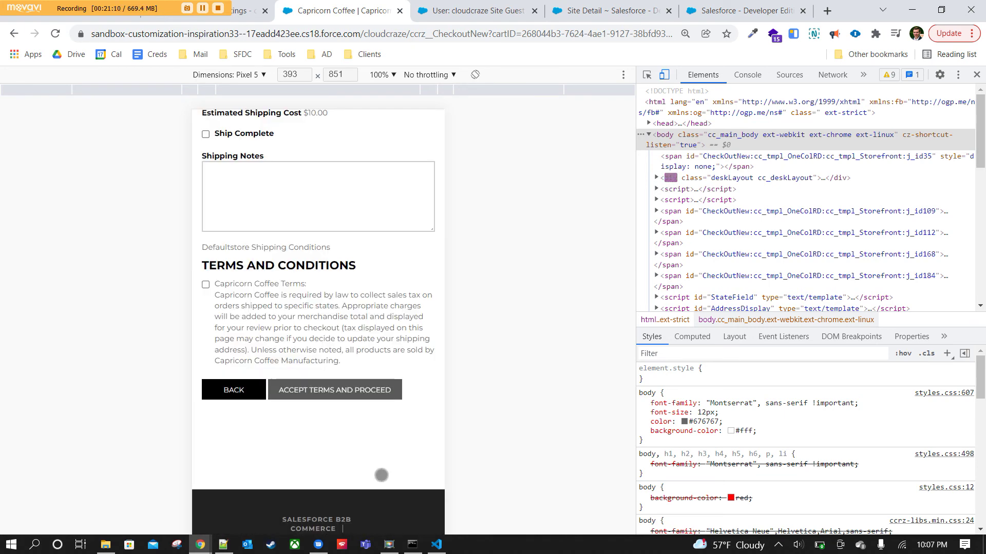
# Review the shipping method options, agree to the Capricorn Coffee shipping terms and proceed to order review.
pyautogui.scroll(10, 377, 465)
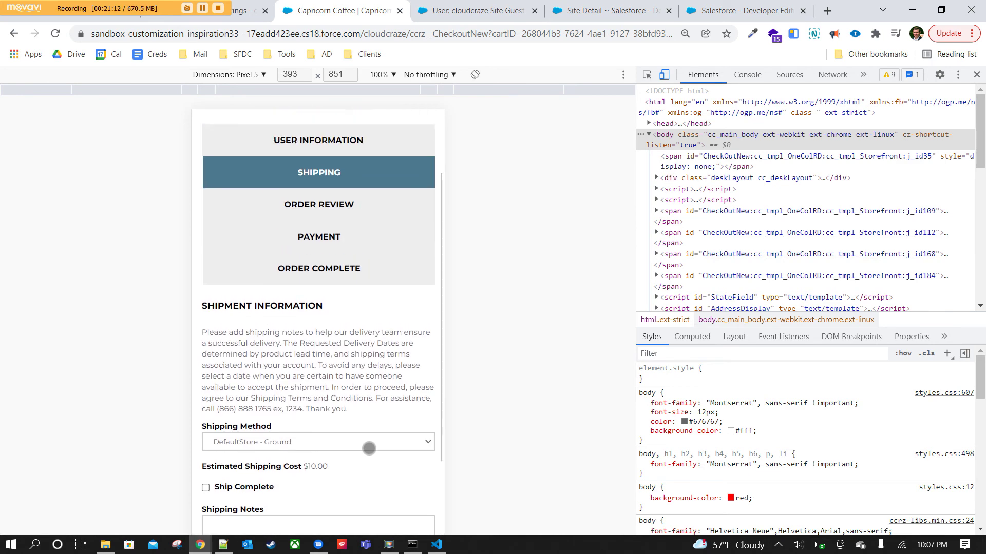
pyautogui.scroll(-8, 370, 448)
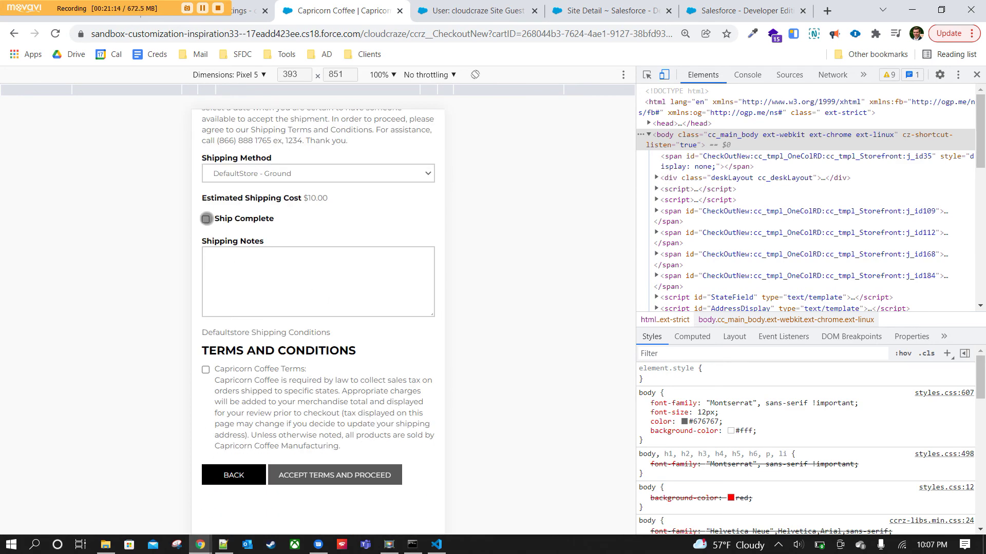
pyautogui.click(244, 174)
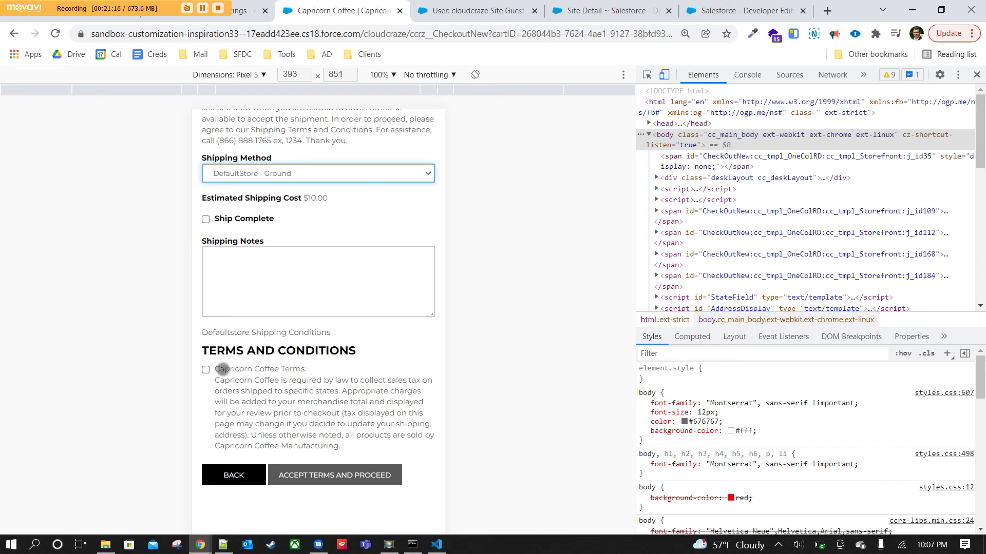
pyautogui.click(205, 370)
pyautogui.click(299, 473)
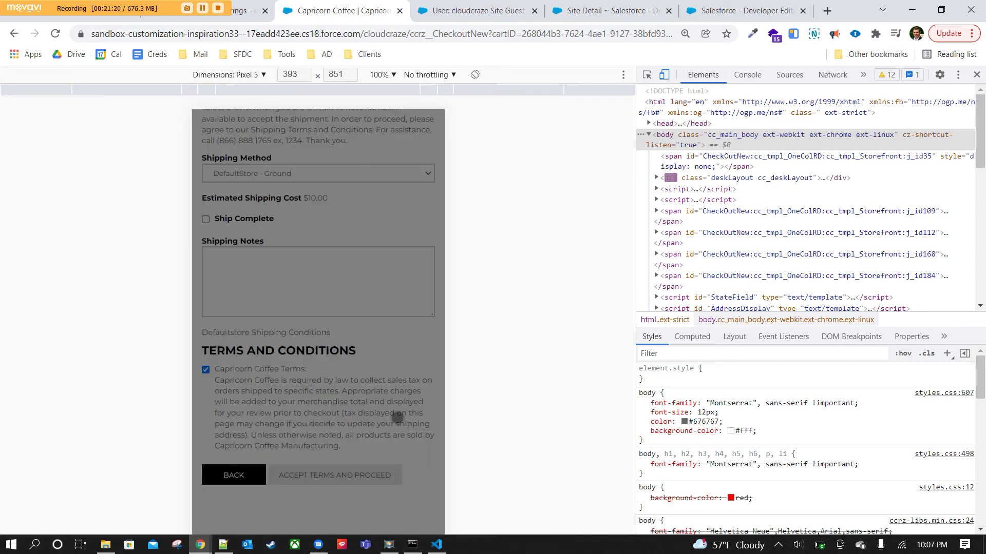
# Edit the shipment to request Ship Complete, re-accept the terms, and proceed to payment.
pyautogui.scroll(7, 397, 417)
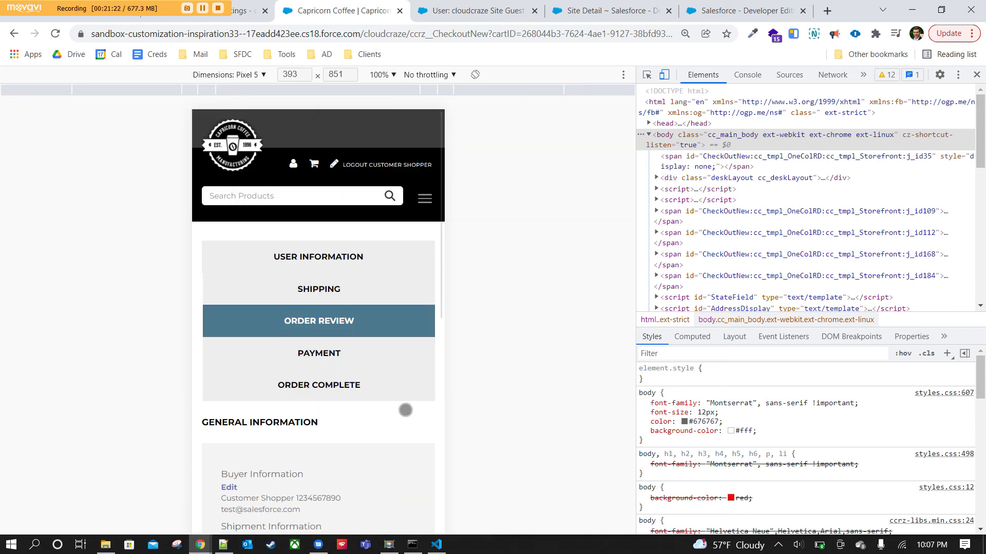
pyautogui.scroll(-6, 401, 406)
pyautogui.scroll(-2, 402, 406)
pyautogui.scroll(2, 403, 390)
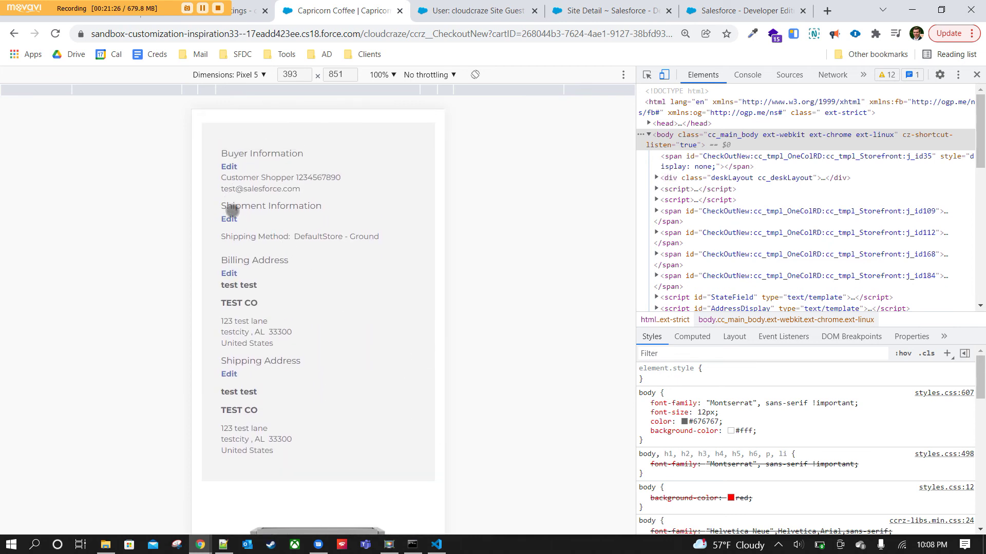
pyautogui.click(229, 218)
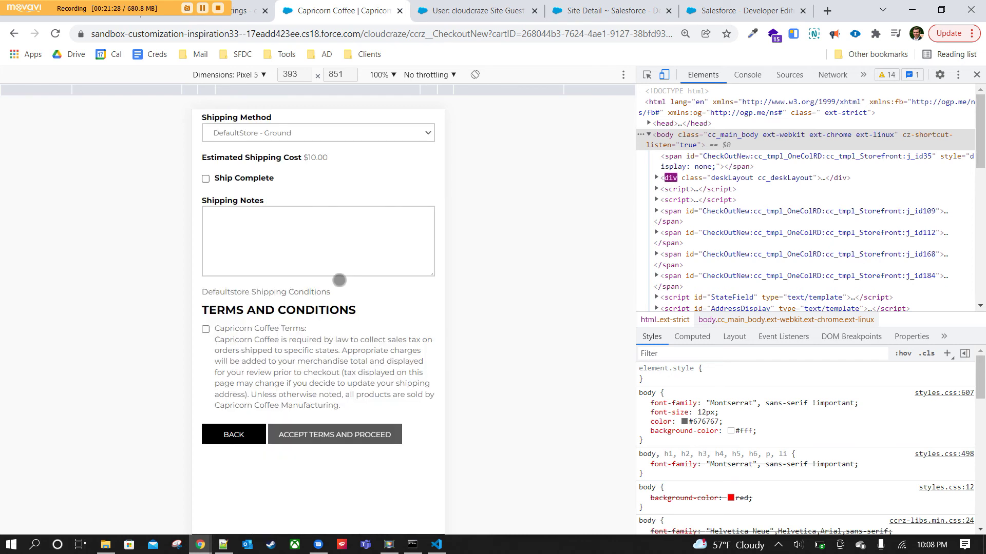
pyautogui.scroll(2, 362, 343)
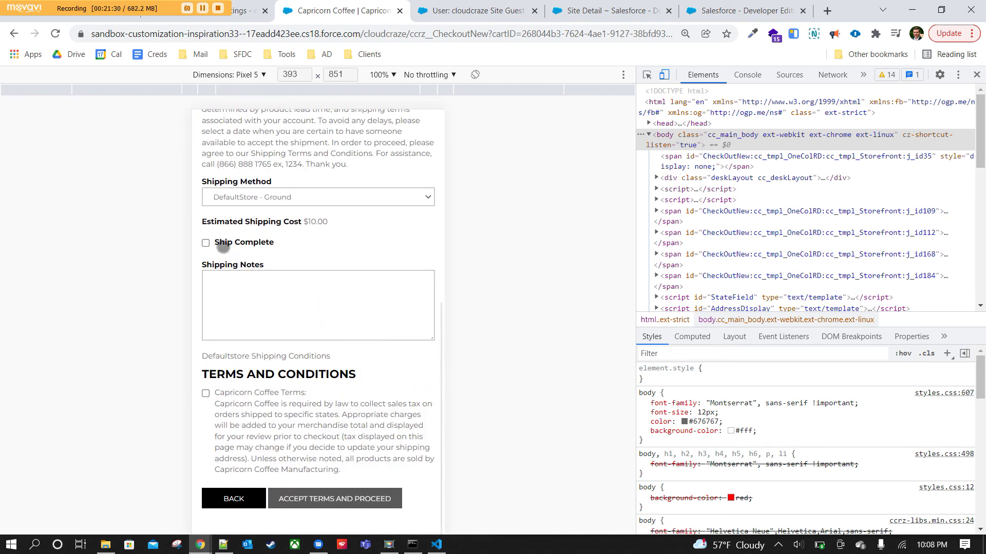
pyautogui.click(206, 242)
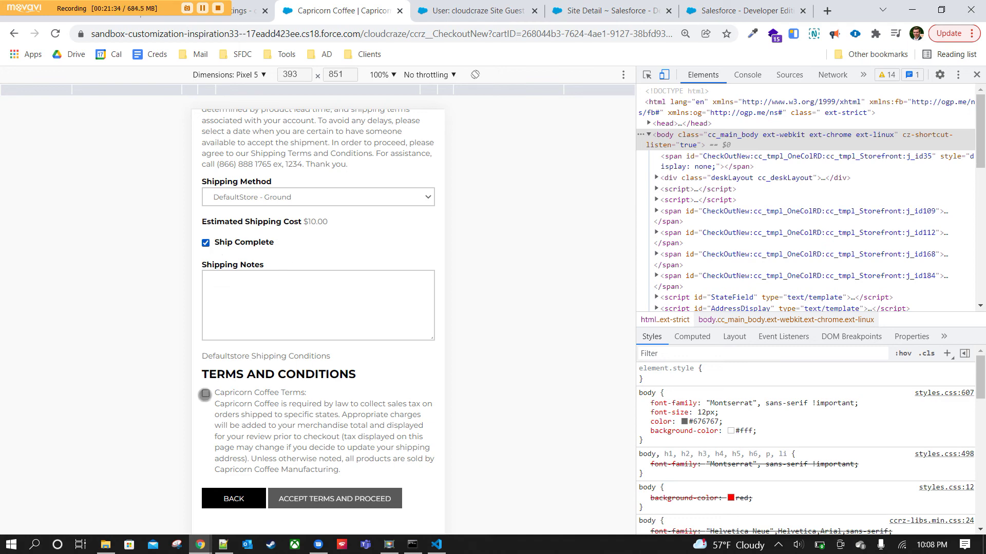
pyautogui.click(205, 393)
pyautogui.click(310, 506)
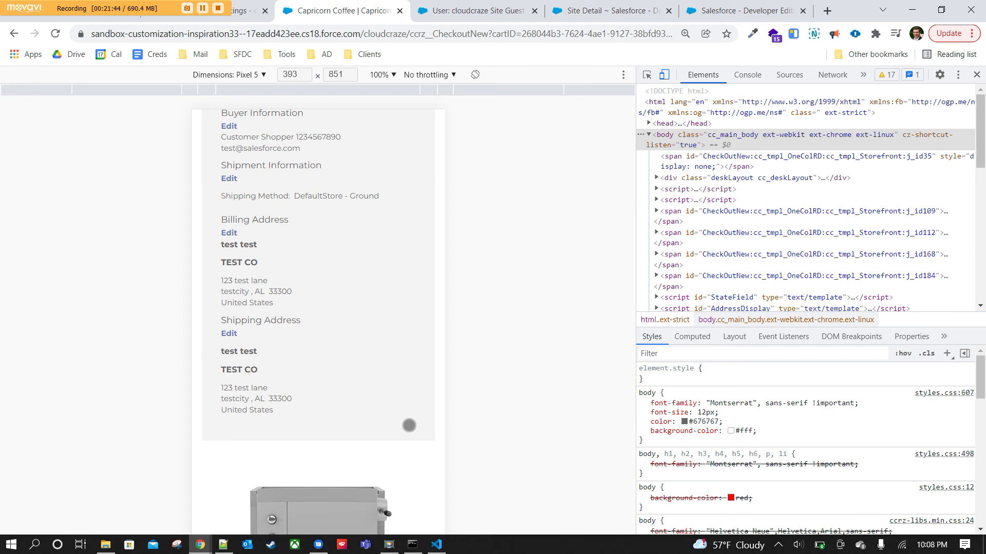
pyautogui.scroll(-10, 410, 426)
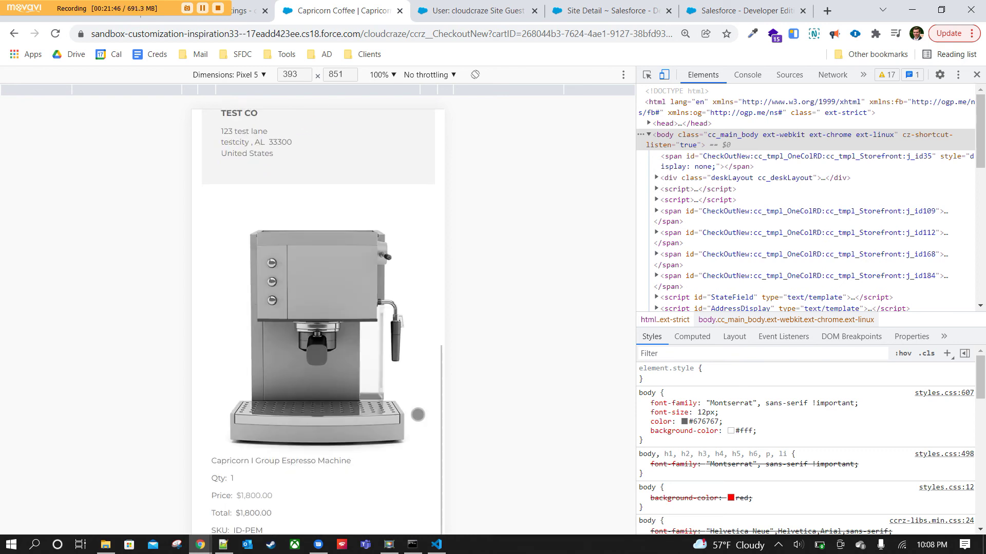
pyautogui.click(381, 389)
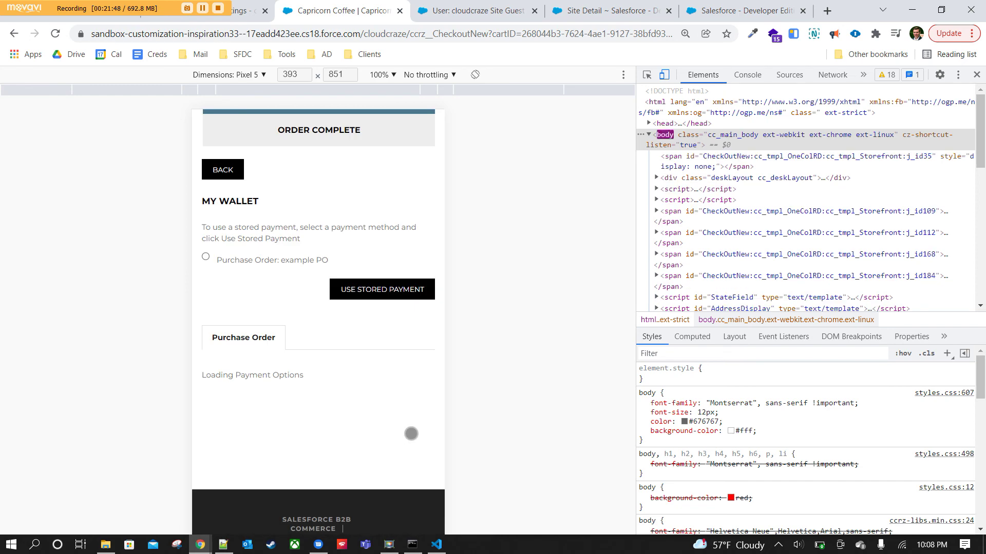
# Enter purchase order number 123 and process the payment.
pyautogui.scroll(10, 411, 437)
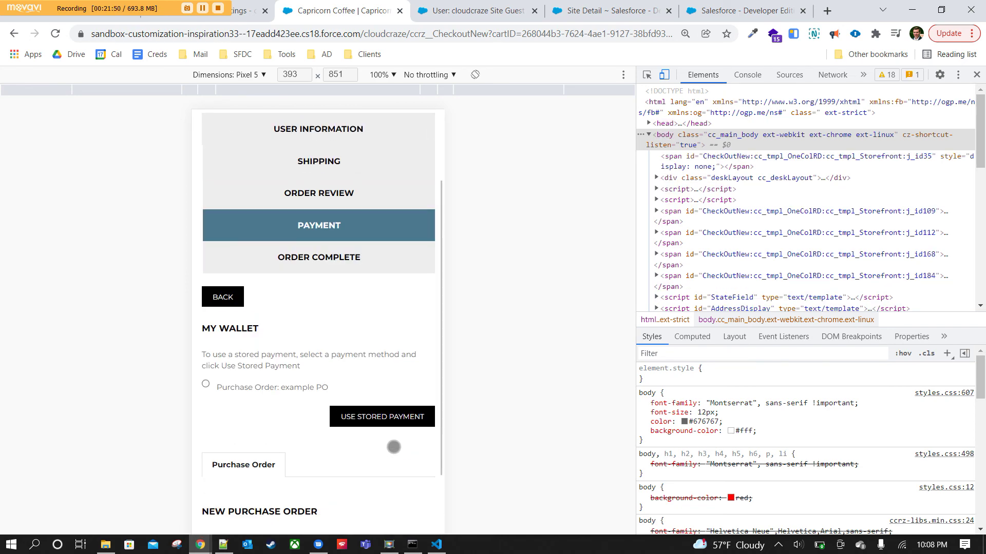
pyautogui.scroll(-5, 351, 389)
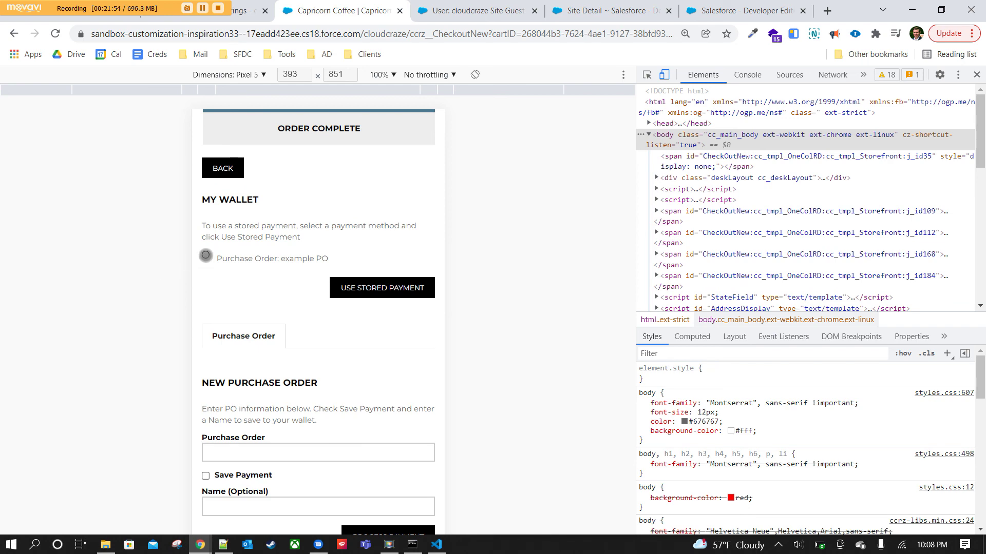
pyautogui.scroll(5, 399, 347)
pyautogui.scroll(-4, 396, 345)
pyautogui.scroll(-3, 229, 337)
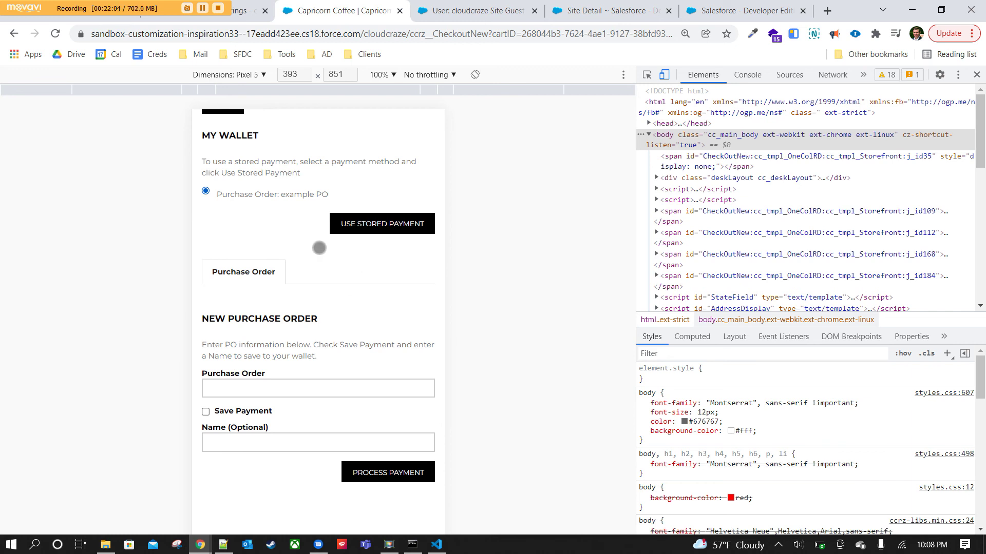
pyautogui.moveTo(340, 300); pyautogui.dragTo(286, 136)
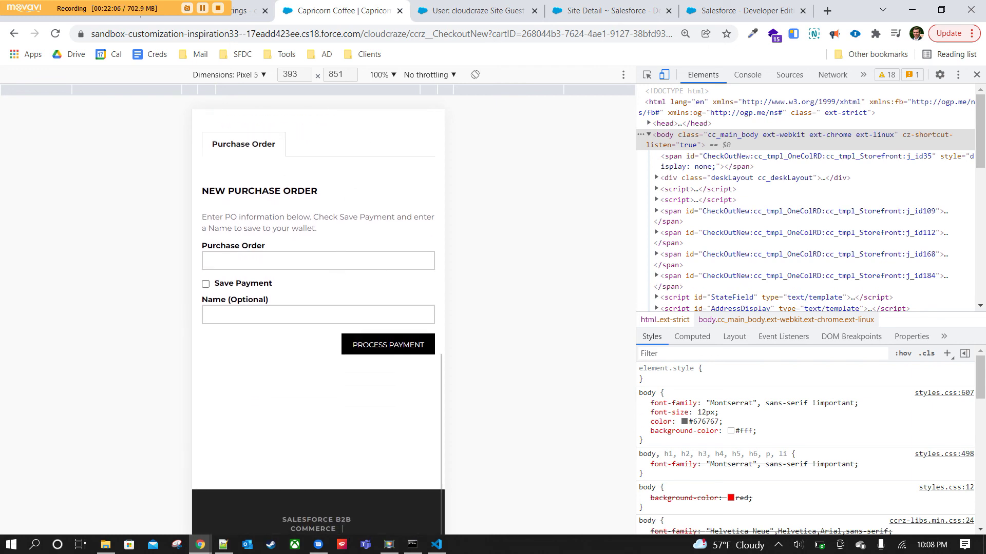
pyautogui.click(323, 258)
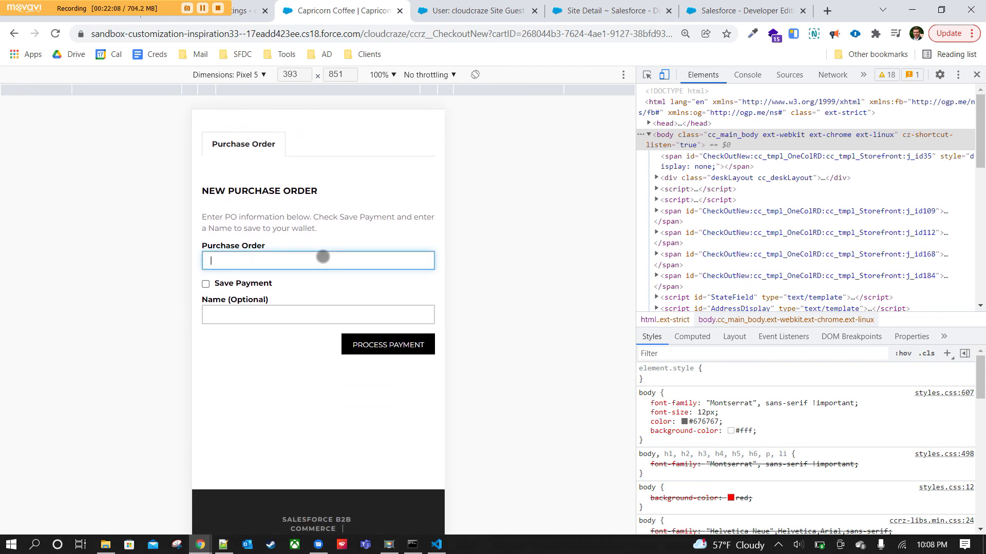
pyautogui.click(232, 323)
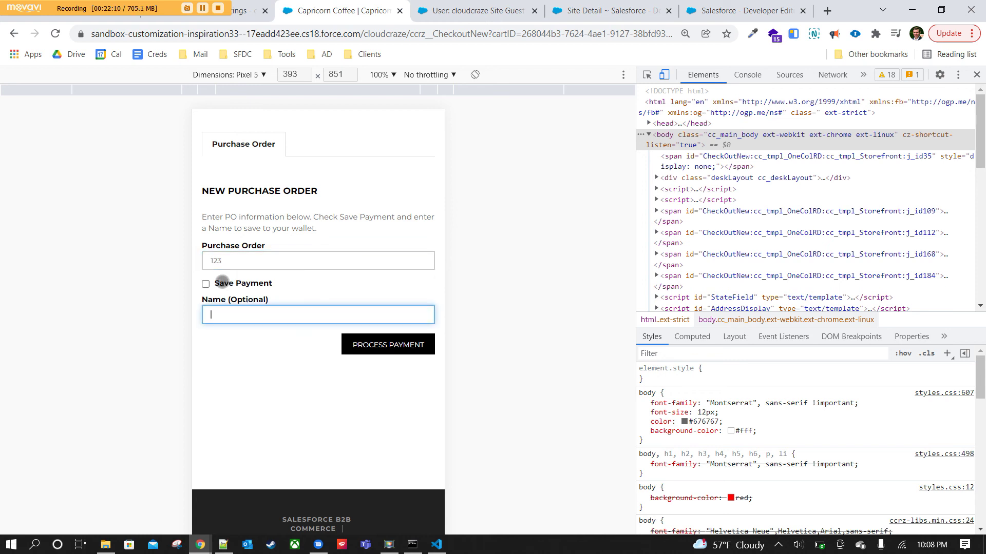
pyautogui.click(396, 343)
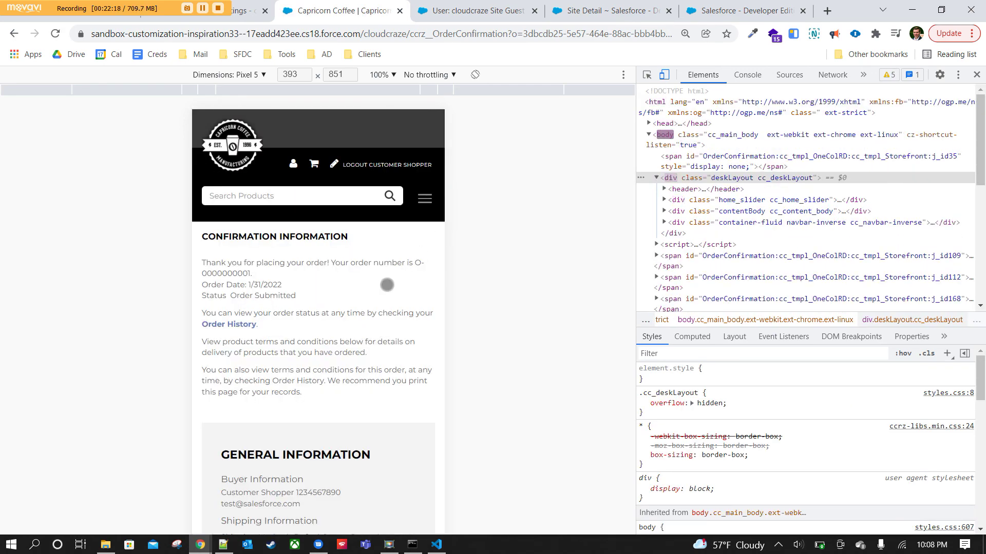
# Check the order confirmation page, then go to Order History.
pyautogui.scroll(-2, 387, 285)
pyautogui.scroll(2, 386, 284)
pyautogui.scroll(-7, 298, 348)
pyautogui.scroll(8, 298, 346)
pyautogui.click(231, 325)
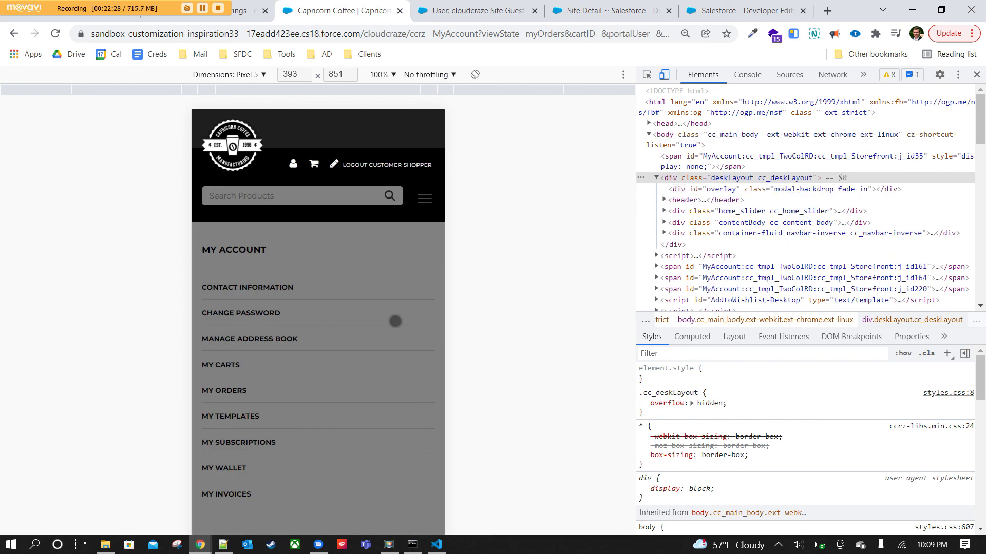
# Scroll the My Orders table to view both orders ($1,810.00 and $32,197.00) and the Actions column.
pyautogui.scroll(-4, 369, 327)
pyautogui.scroll(-4, 367, 328)
pyautogui.hscroll(5, 328, 277)
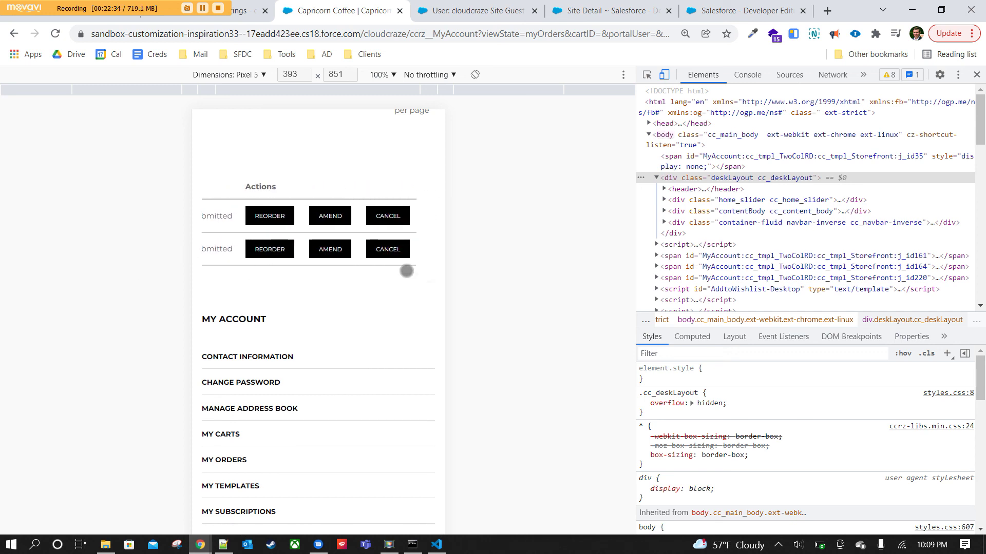
pyautogui.moveTo(247, 265); pyautogui.dragTo(594, 270)
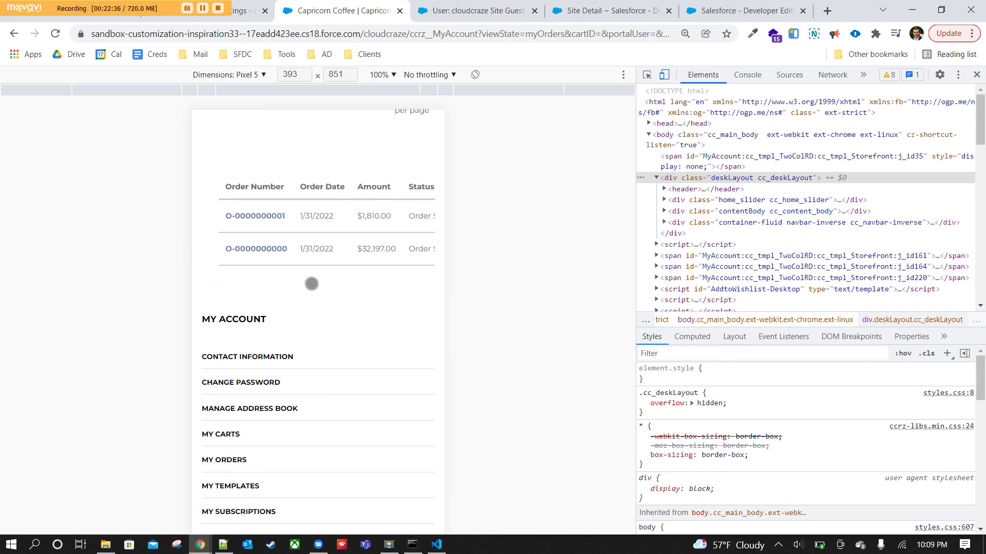
pyautogui.scroll(3, 313, 280)
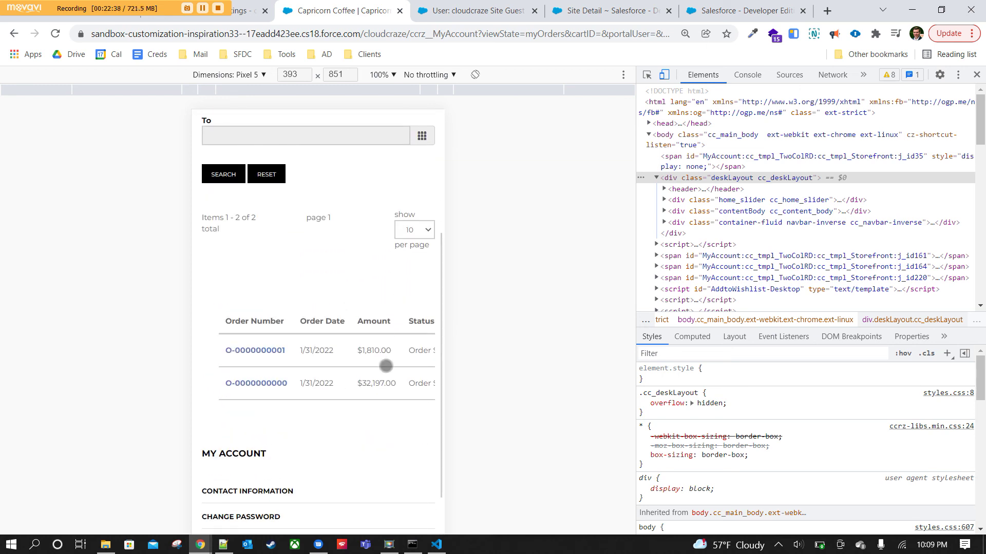
pyautogui.hscroll(5, 346, 355)
pyautogui.moveTo(221, 365); pyautogui.dragTo(399, 361)
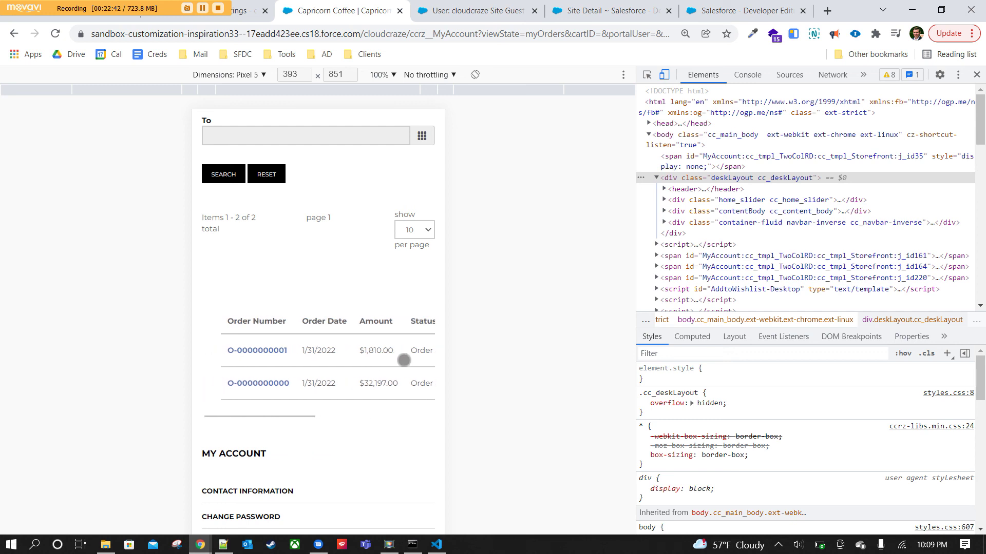
pyautogui.moveTo(315, 286); pyautogui.dragTo(290, 172)
pyautogui.moveTo(363, 262); pyautogui.dragTo(84, 236)
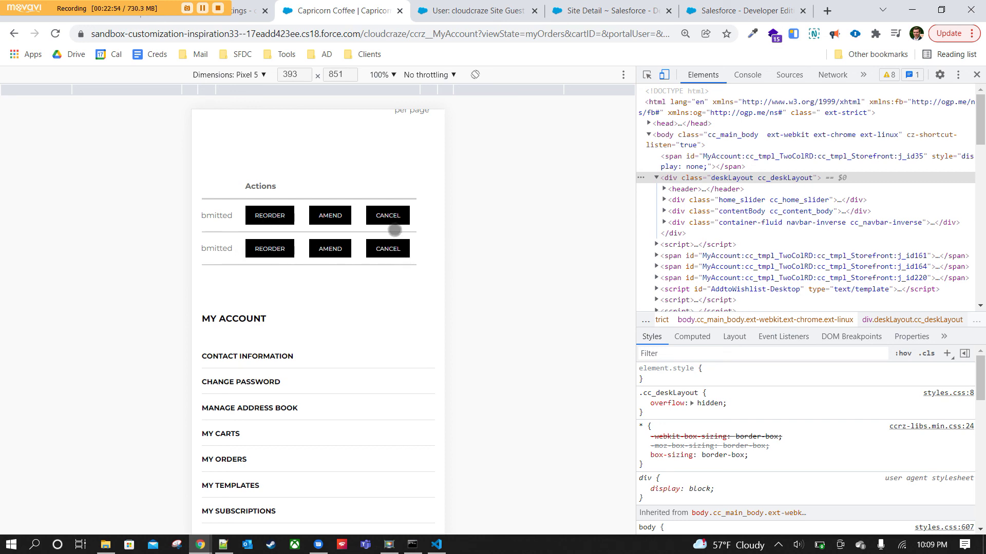
pyautogui.moveTo(214, 241); pyautogui.dragTo(473, 251)
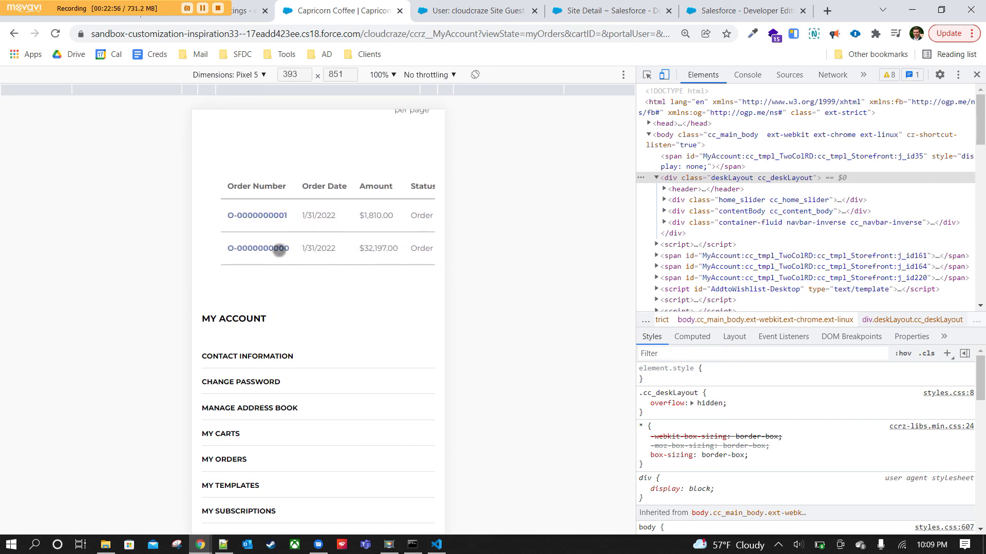
pyautogui.click(270, 249)
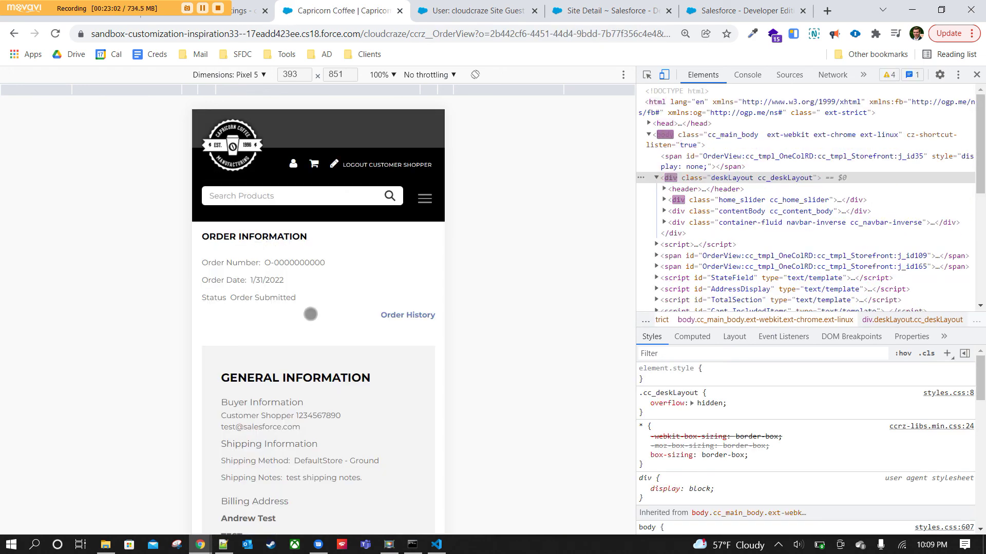
pyautogui.scroll(-6, 313, 313)
pyautogui.scroll(-7, 318, 312)
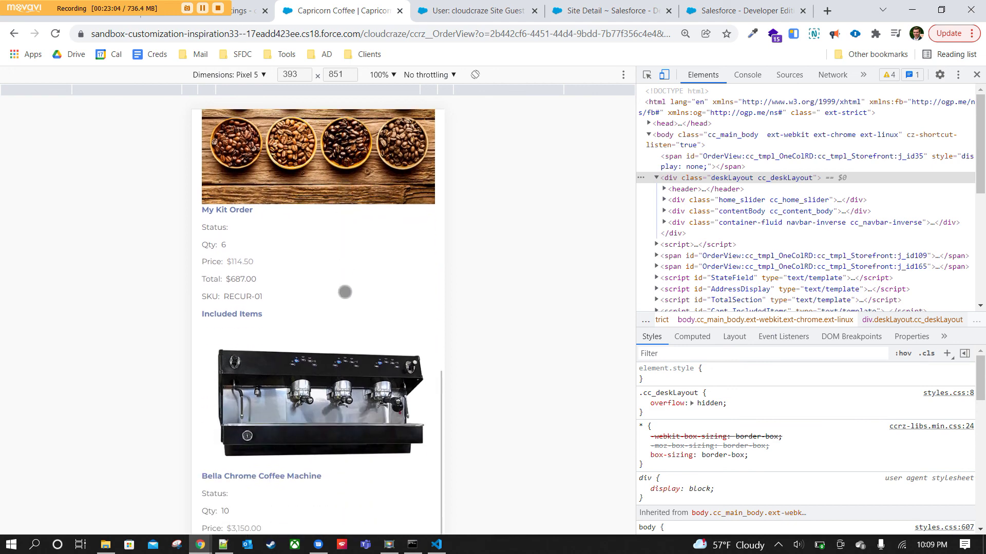
pyautogui.scroll(-5, 306, 236)
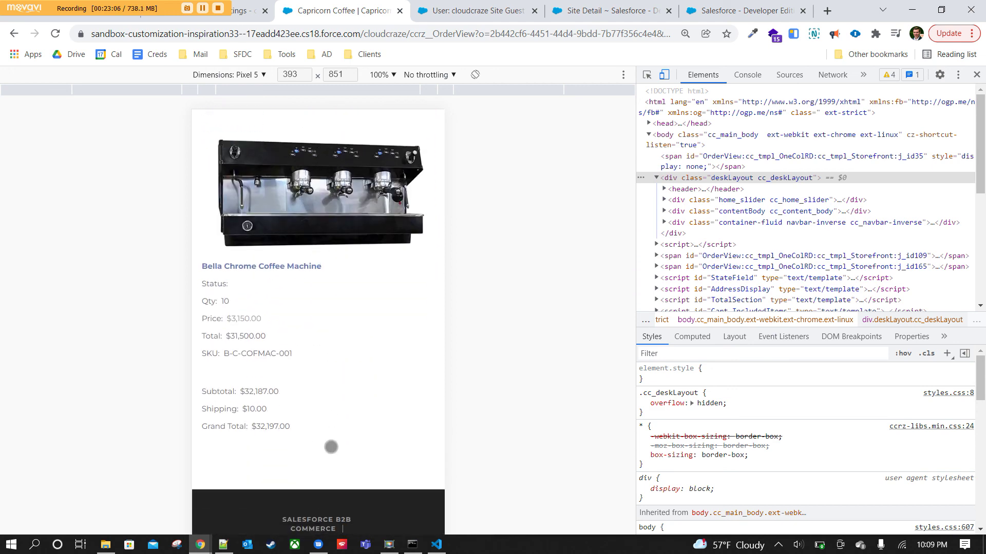
pyautogui.scroll(6, 330, 446)
pyautogui.scroll(15, 343, 446)
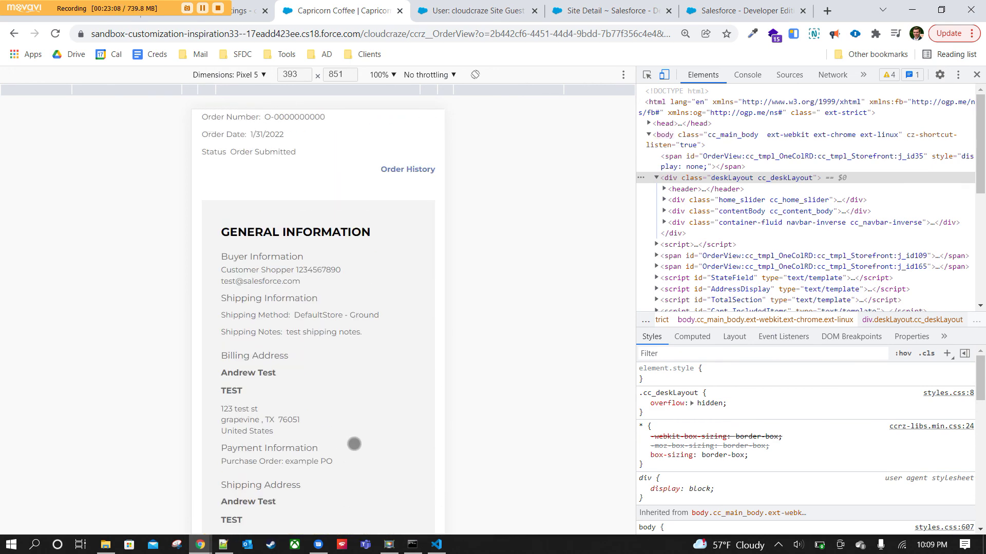
pyautogui.scroll(2, 355, 443)
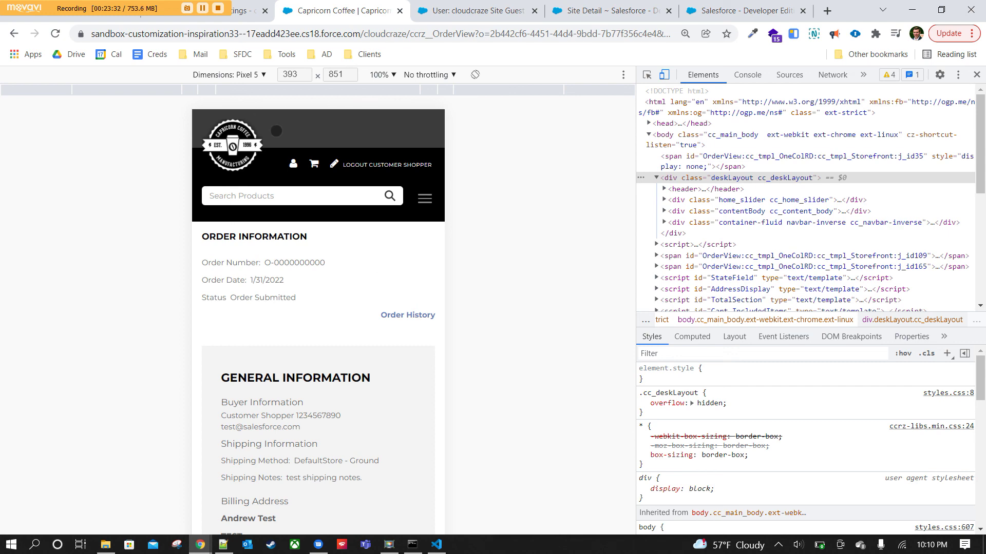
pyautogui.click(249, 147)
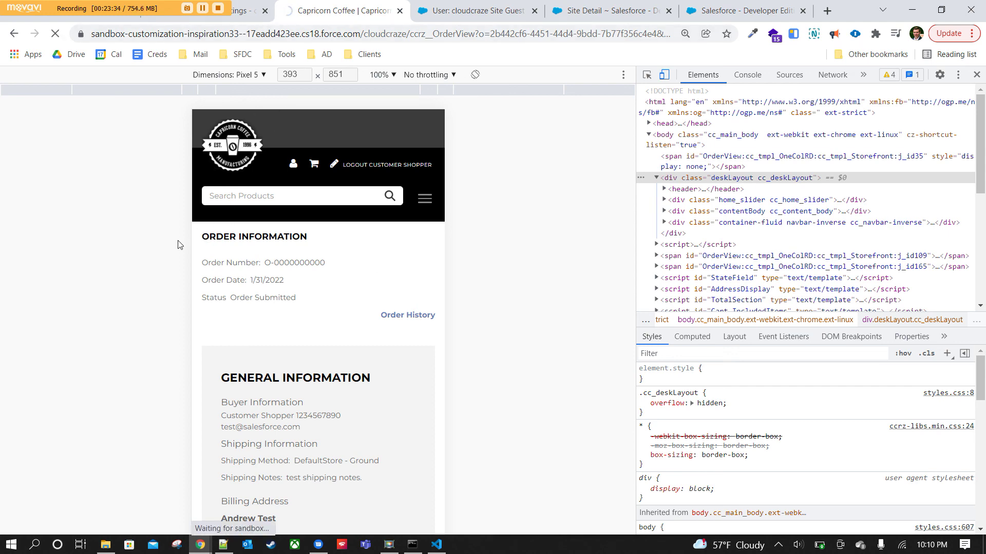